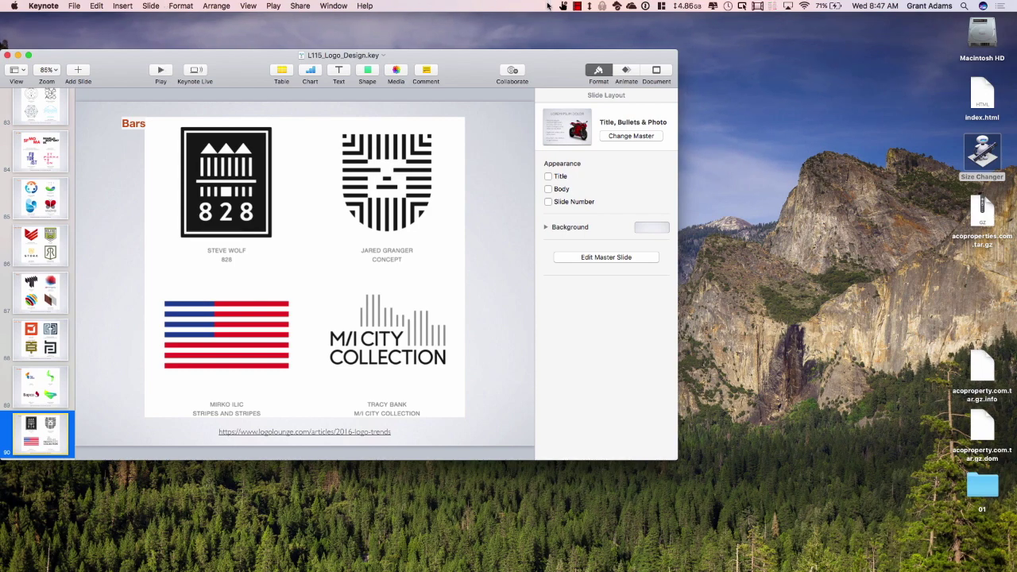
- Switch to Adobe Illustrator CS6 on the Windows desktop and start a new document
{"action": "left_click", "coordinate": [575, 10]}
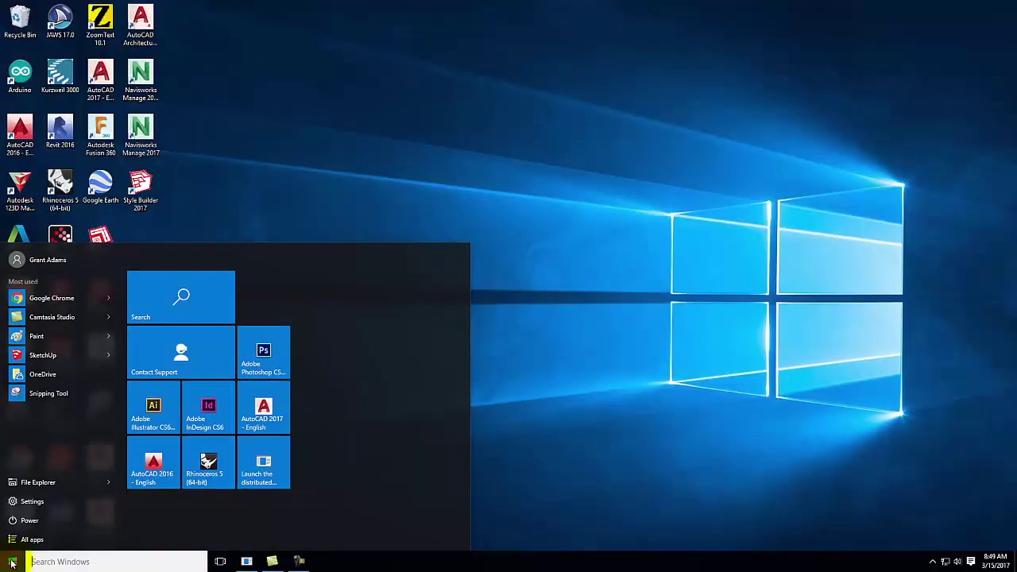
{"action": "left_click", "coordinate": [147, 409]}
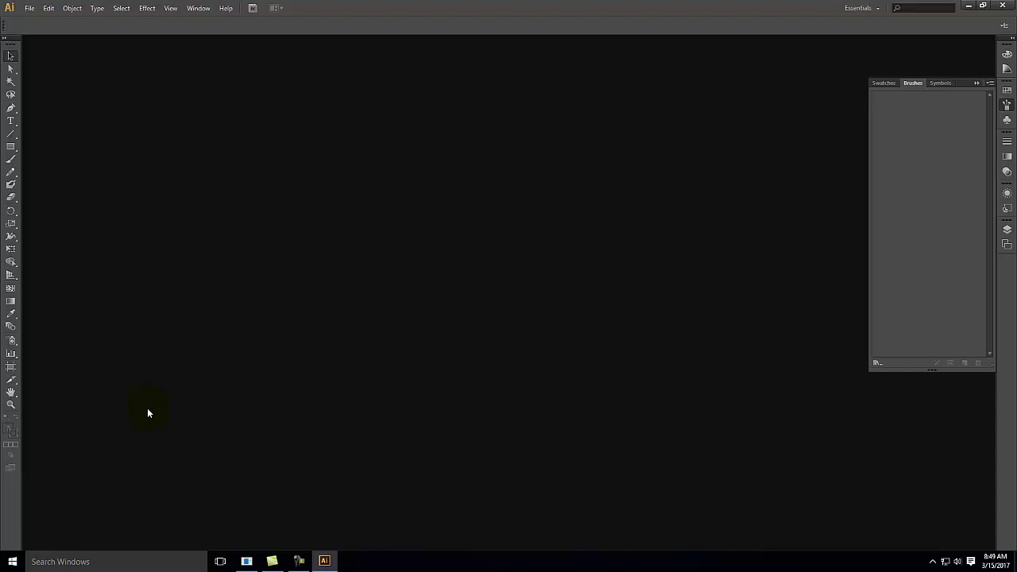
{"action": "left_click", "coordinate": [28, 8]}
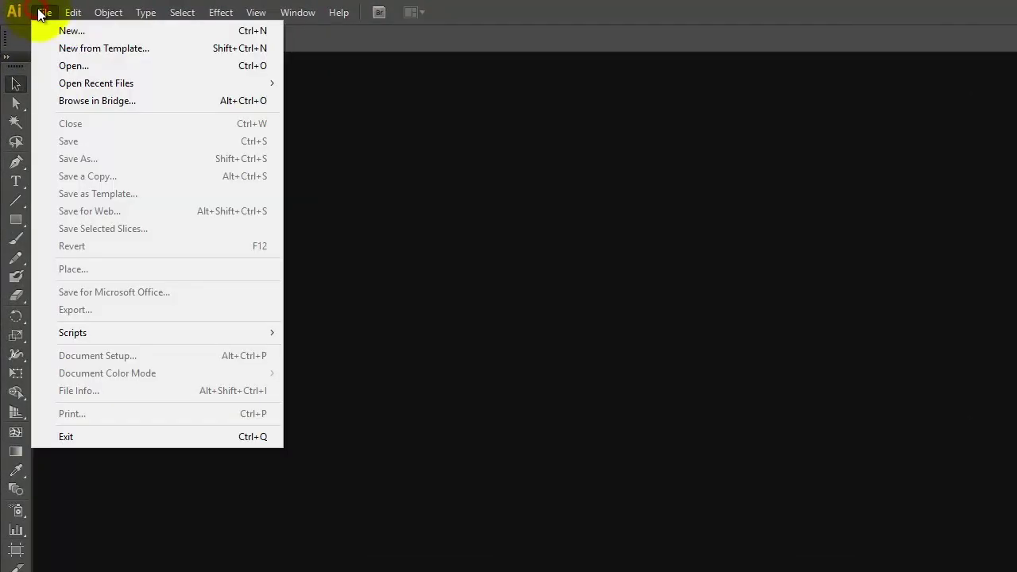
{"action": "left_click", "coordinate": [54, 29]}
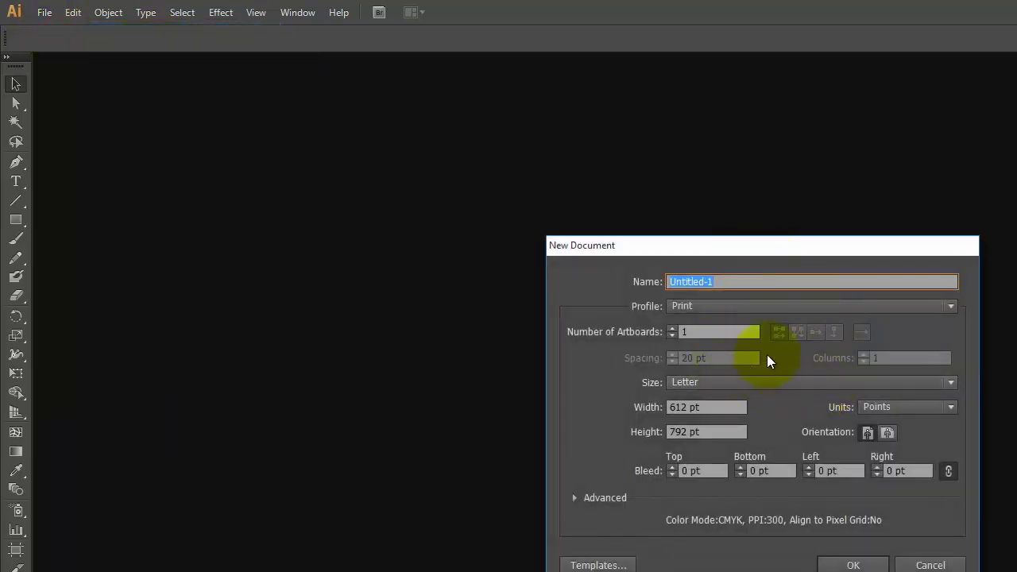
- Create the document with a width and height of 1500 px and the units set to pixels
{"action": "left_click", "coordinate": [703, 406]}
{"action": "type", "text": "1500 px"}
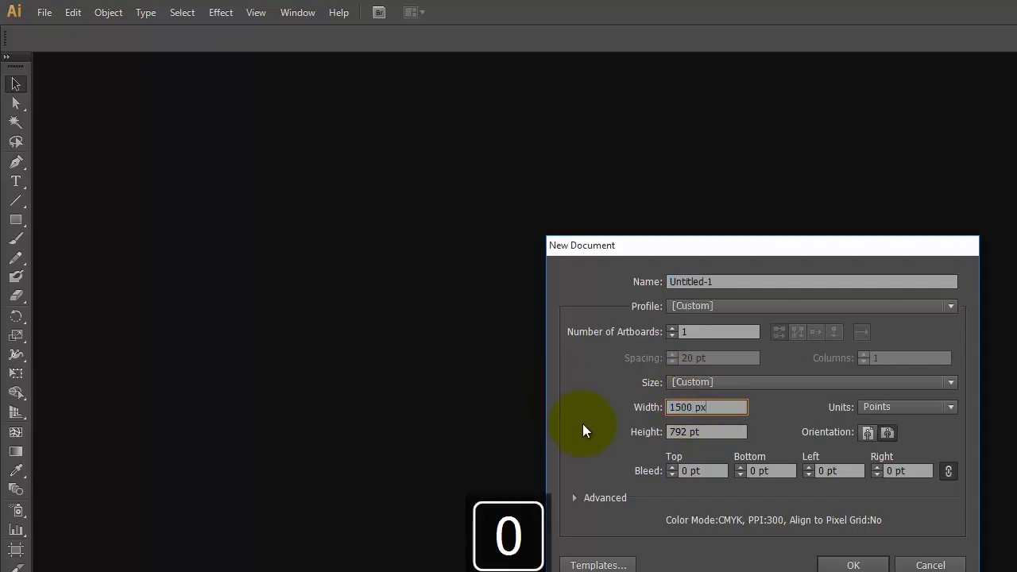
{"action": "left_click", "coordinate": [722, 431]}
{"action": "left_click_drag", "start_coordinate": [722, 432], "coordinate": [634, 421]}
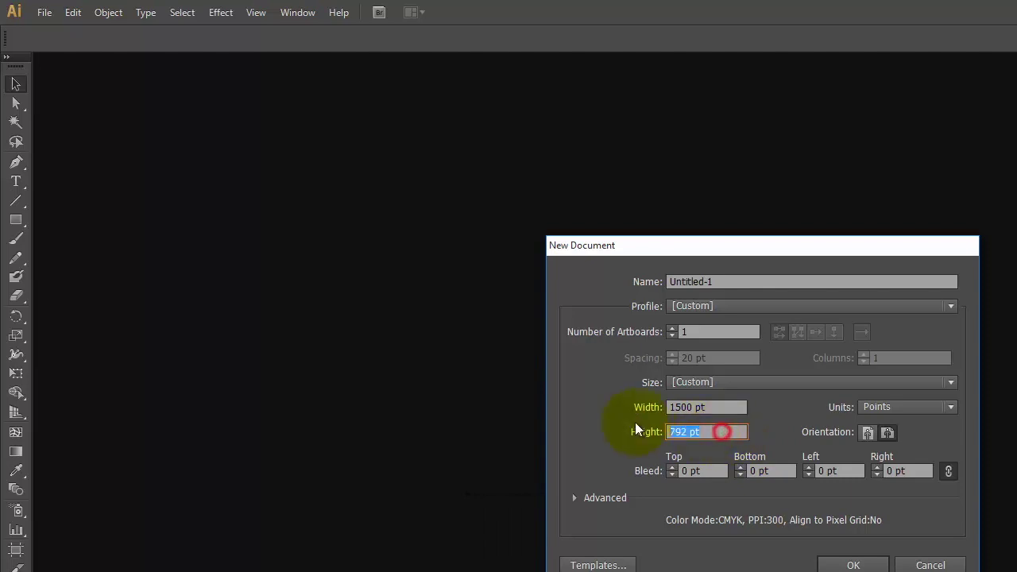
{"action": "type", "text": "1500 px"}
{"action": "key", "text": "Tab"}
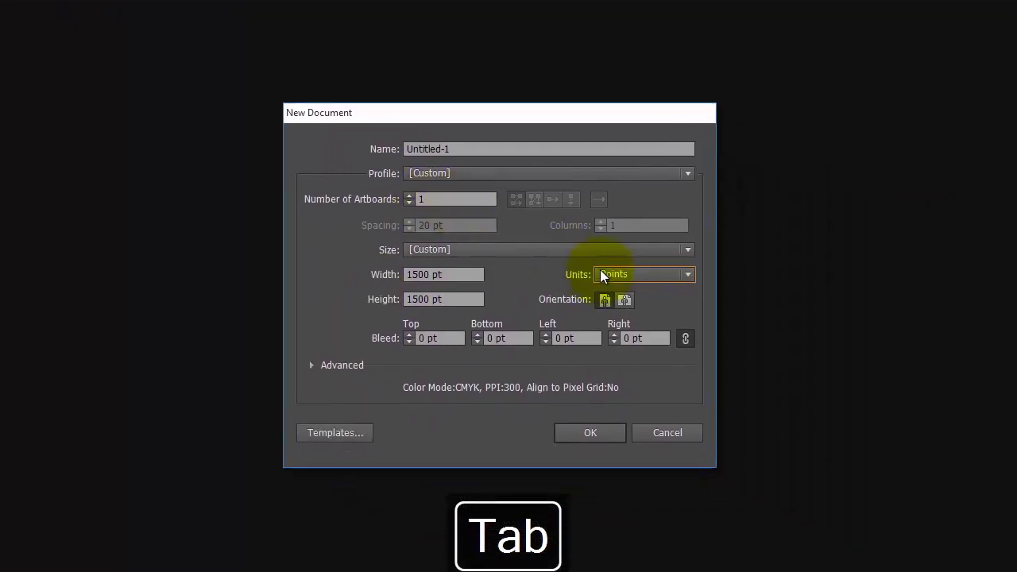
{"action": "left_click", "coordinate": [783, 340]}
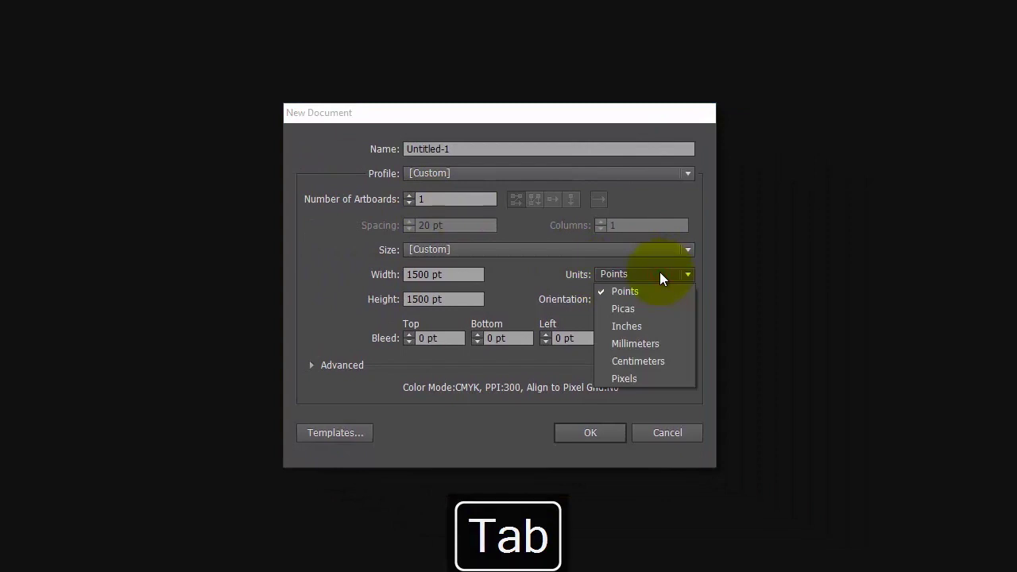
{"action": "left_click", "coordinate": [646, 382]}
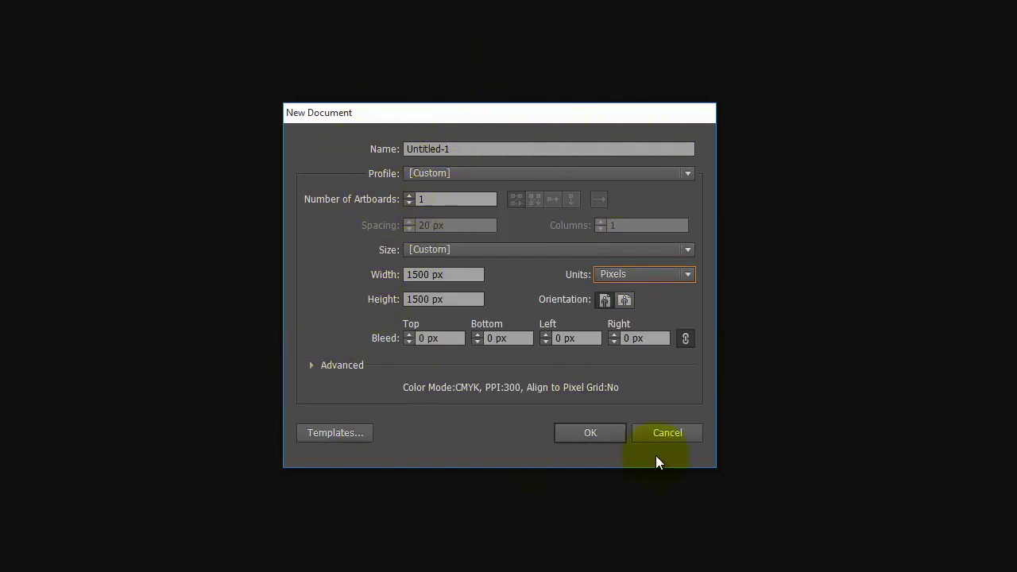
{"action": "left_click", "coordinate": [588, 432]}
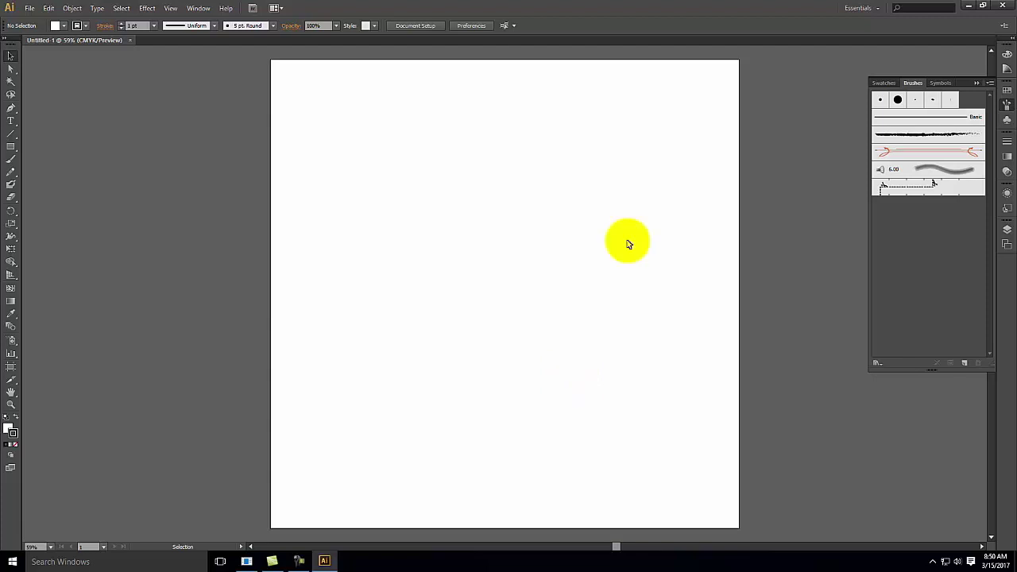
- Rename the document's only layer as Logo 1
{"action": "left_click", "coordinate": [978, 84]}
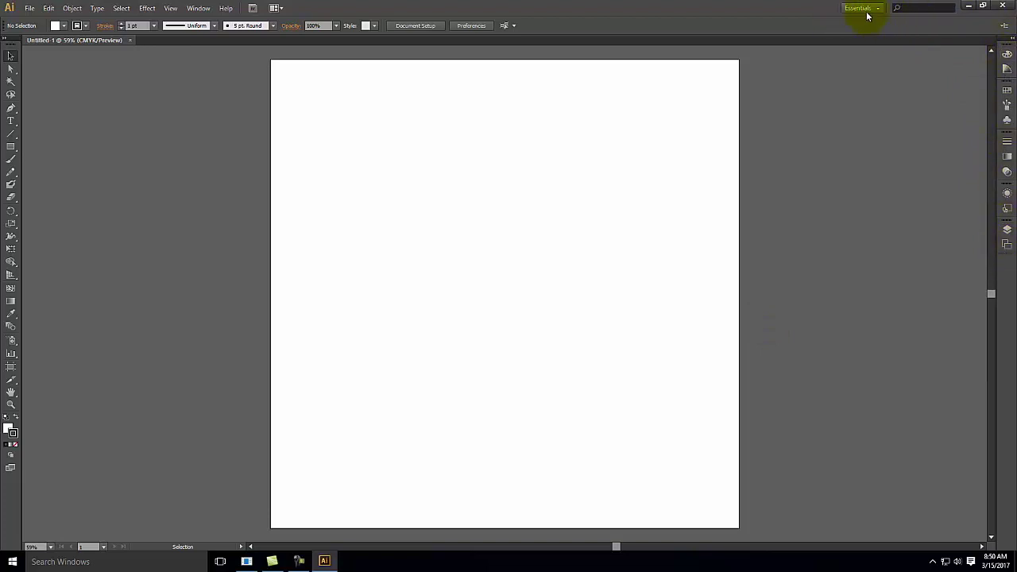
{"action": "left_click", "coordinate": [1007, 230]}
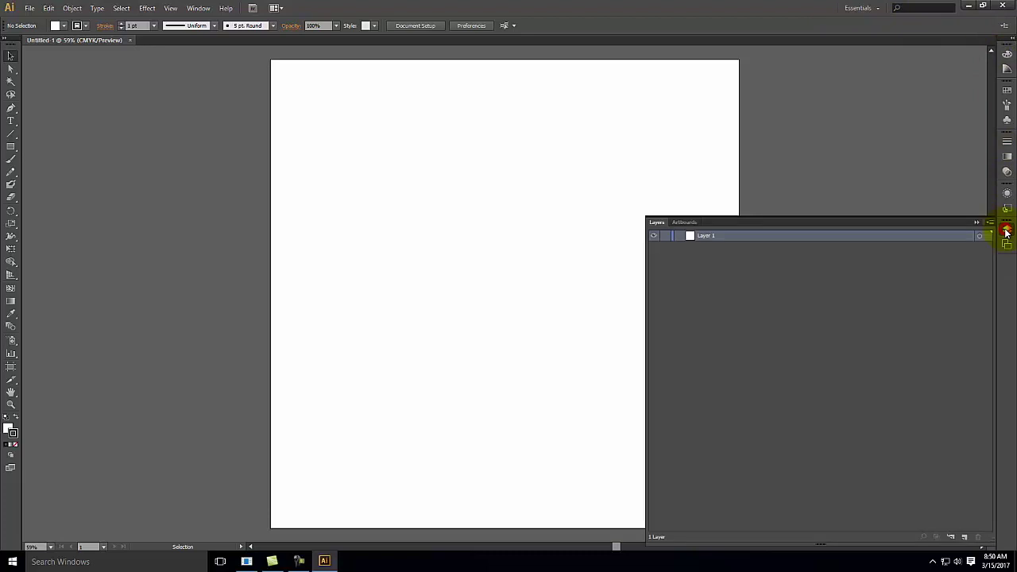
{"action": "double_click", "coordinate": [711, 236]}
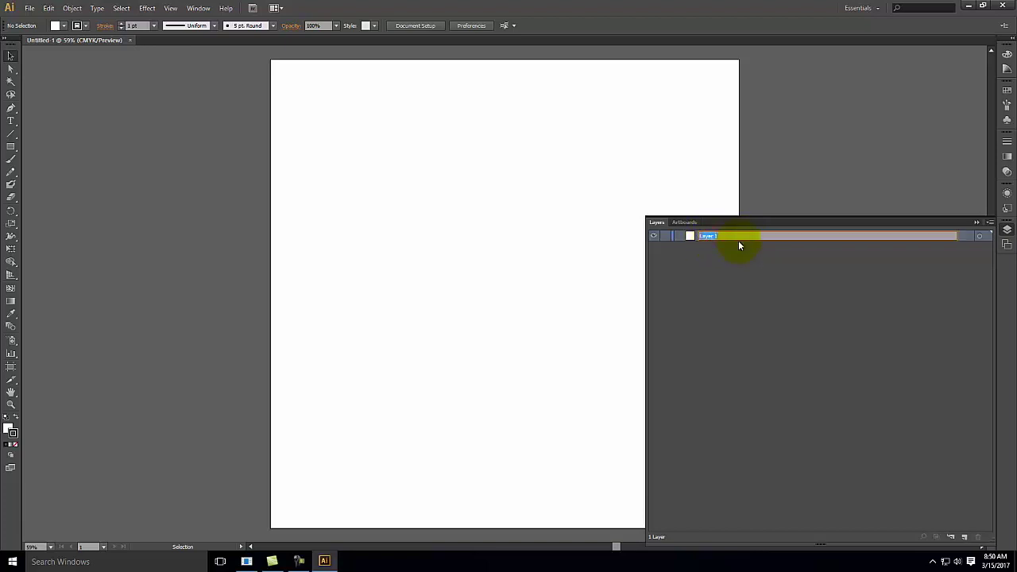
{"action": "type", "text": "Logo"}
{"action": "left_click", "coordinate": [791, 279]}
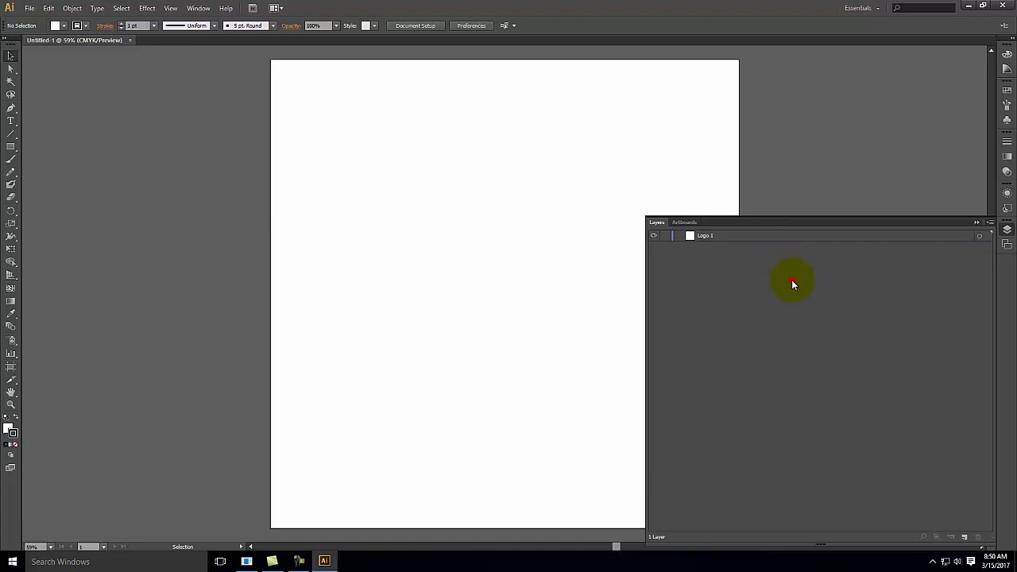
{"action": "left_click", "coordinate": [751, 236]}
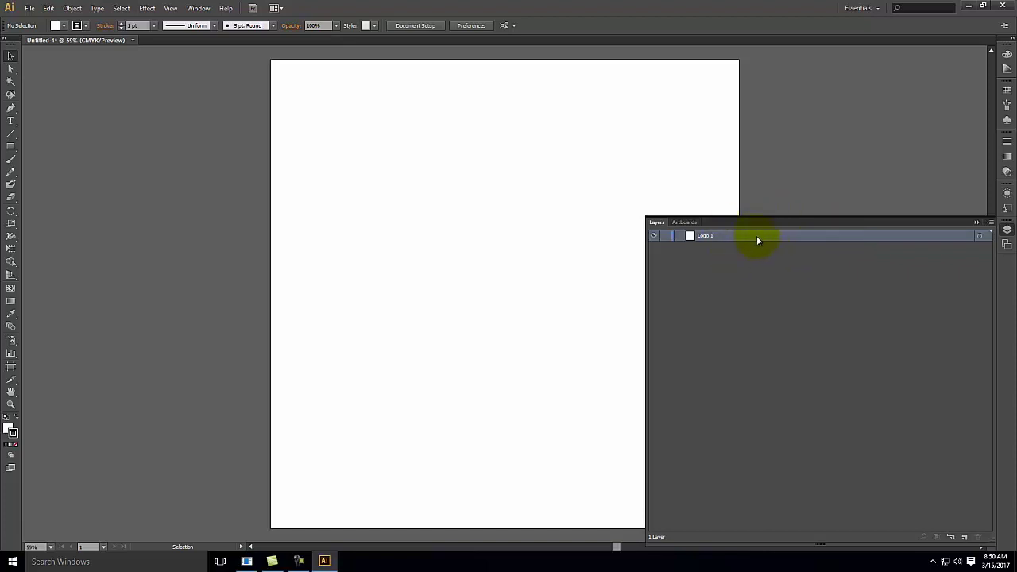
{"action": "left_click", "coordinate": [977, 223]}
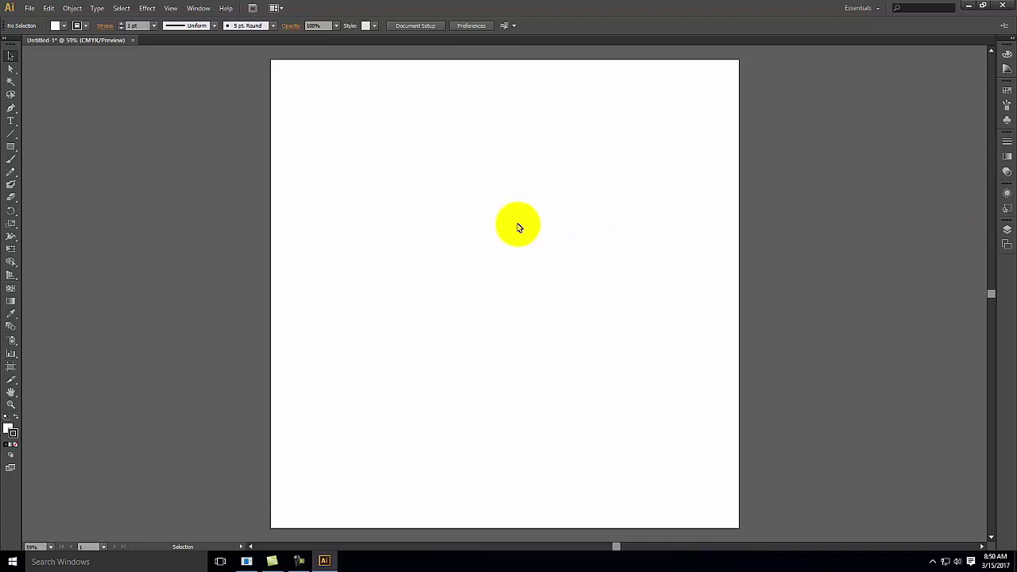
- Draw a square about 839 px wide in the upper middle of the artboard and deselect it
{"action": "left_click", "coordinate": [11, 147]}
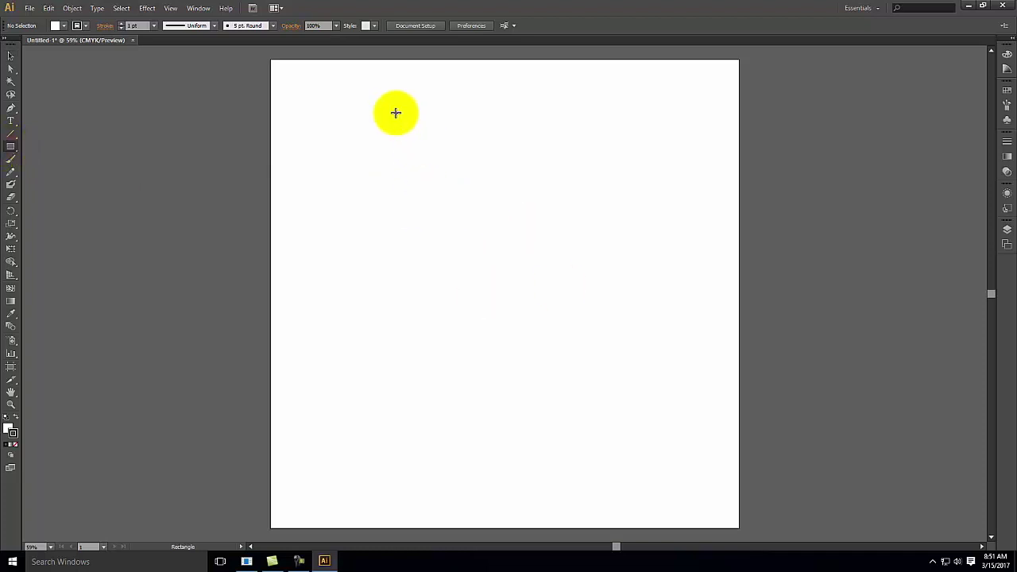
{"action": "left_click_drag", "start_coordinate": [379, 112], "coordinate": [642, 374]}
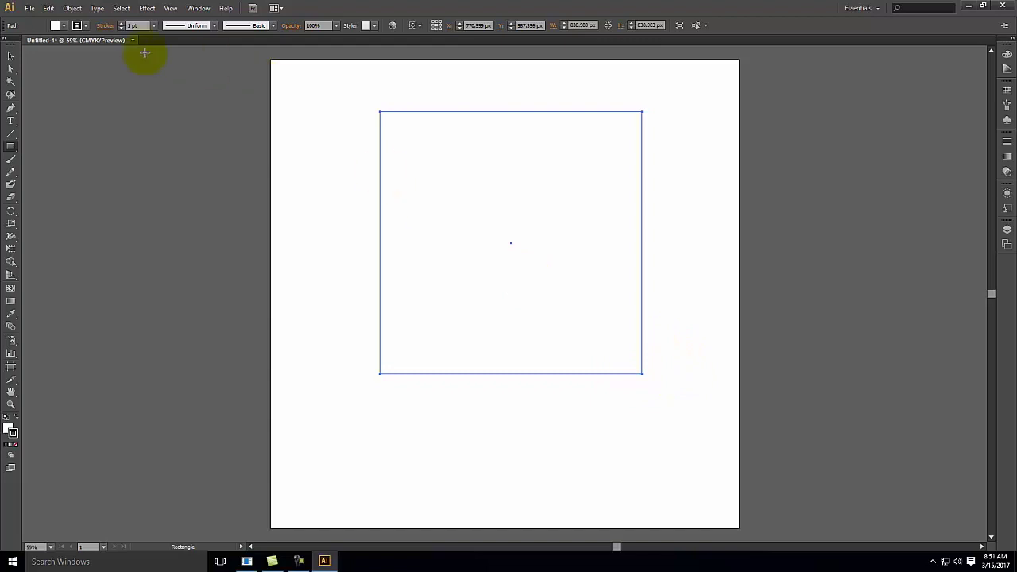
{"action": "left_click", "coordinate": [11, 56]}
{"action": "left_click", "coordinate": [98, 131]}
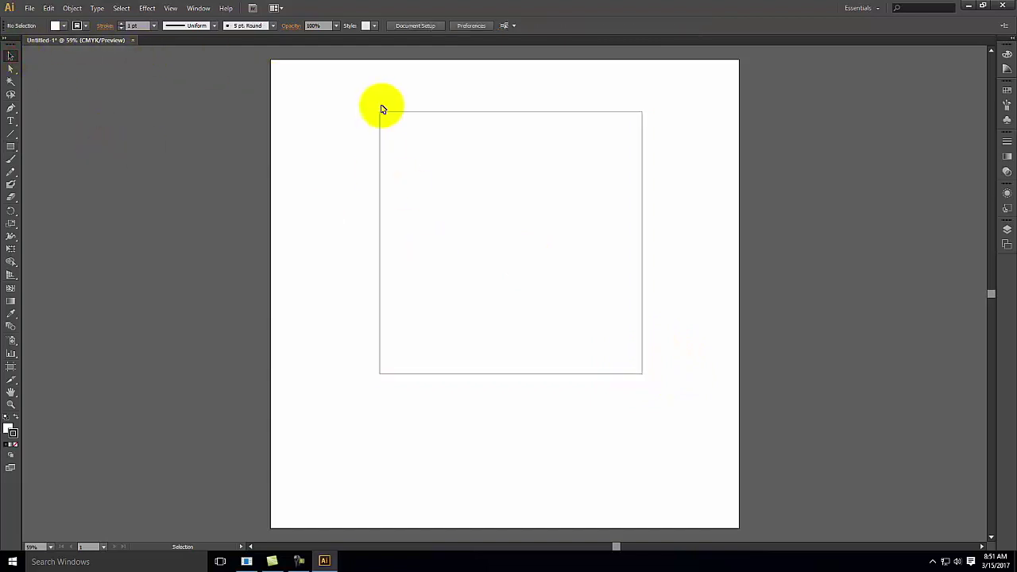
- Remove the square's stroke and fill it with a burnt orange at hue 28°
{"action": "left_click", "coordinate": [428, 185]}
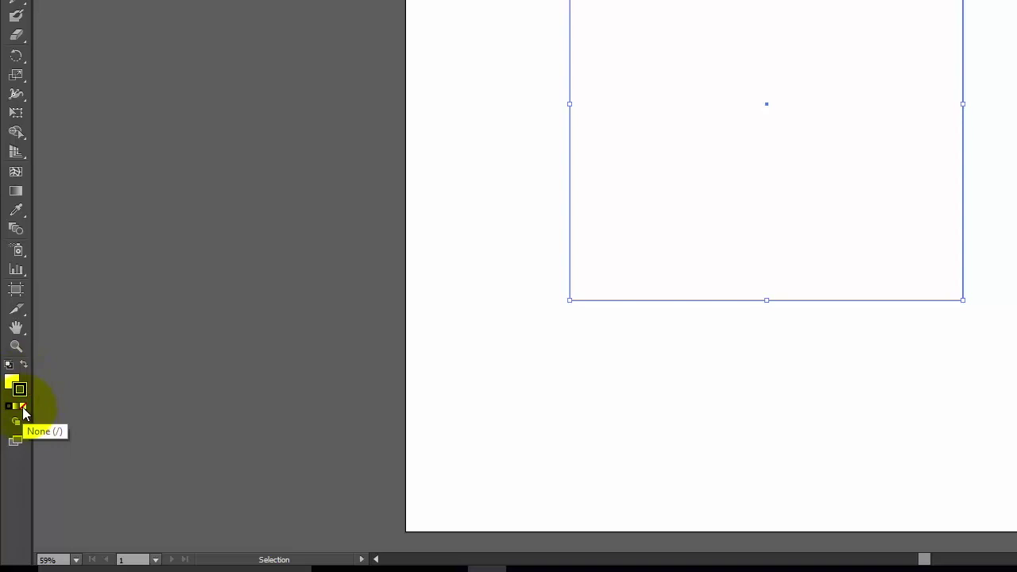
{"action": "left_click", "coordinate": [23, 408]}
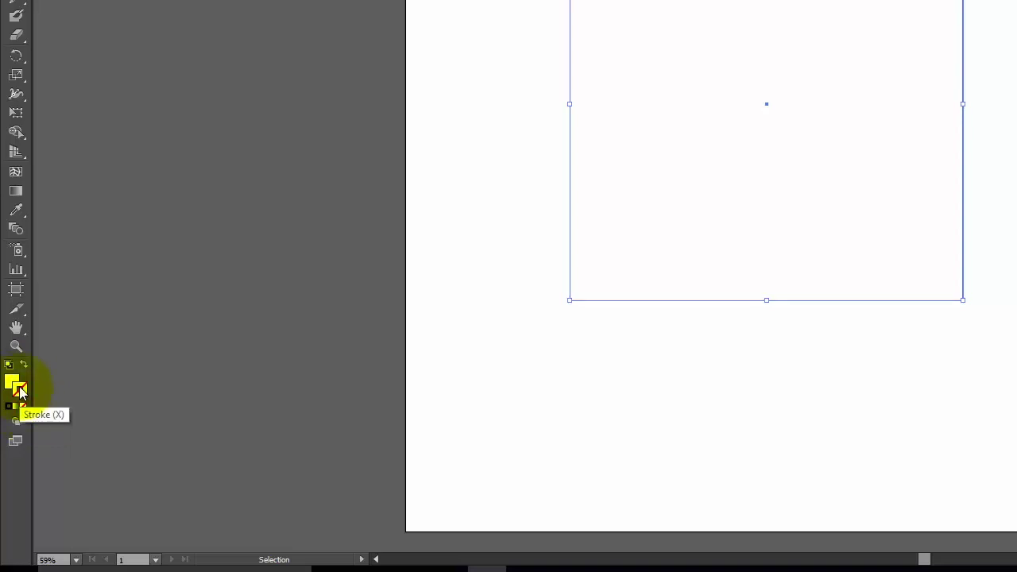
{"action": "left_click", "coordinate": [11, 385]}
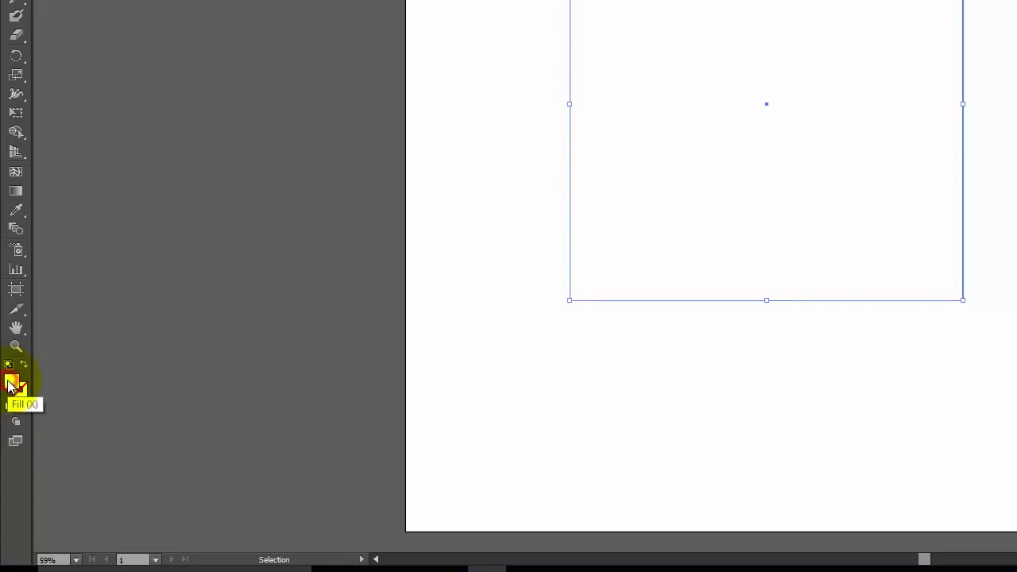
{"action": "double_click", "coordinate": [12, 384]}
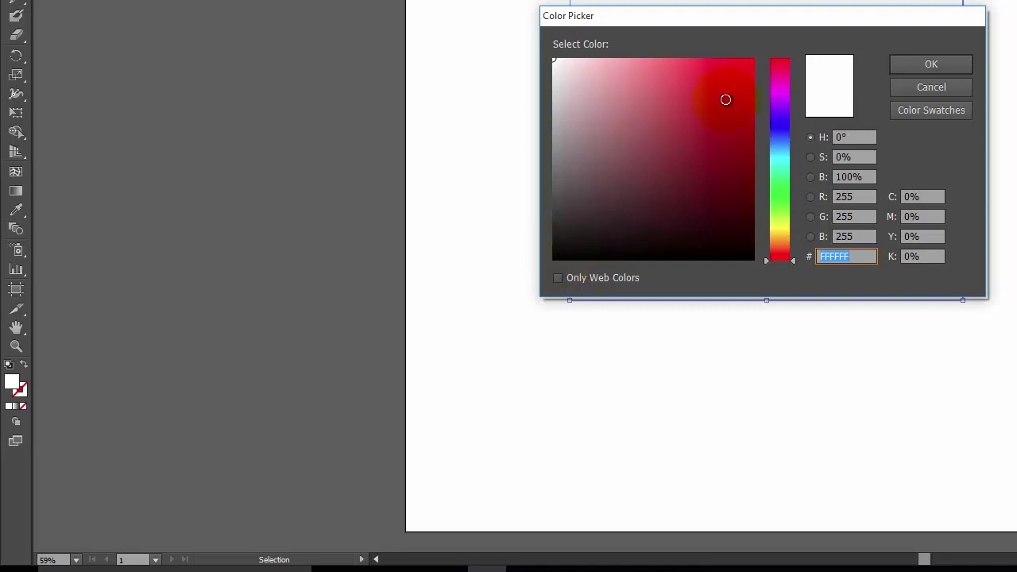
{"action": "left_click_drag", "start_coordinate": [785, 249], "coordinate": [783, 243]}
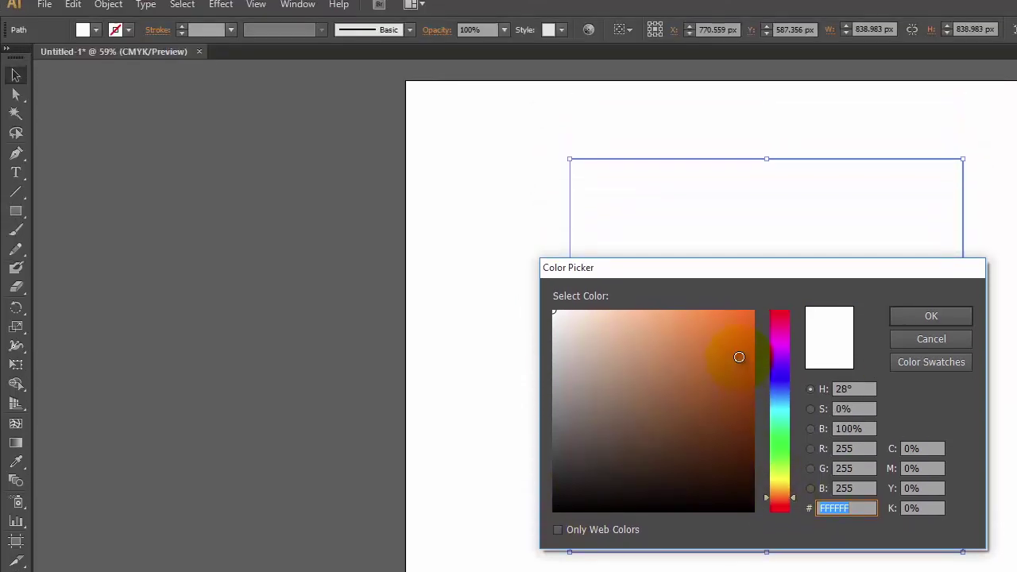
{"action": "left_click", "coordinate": [739, 236]}
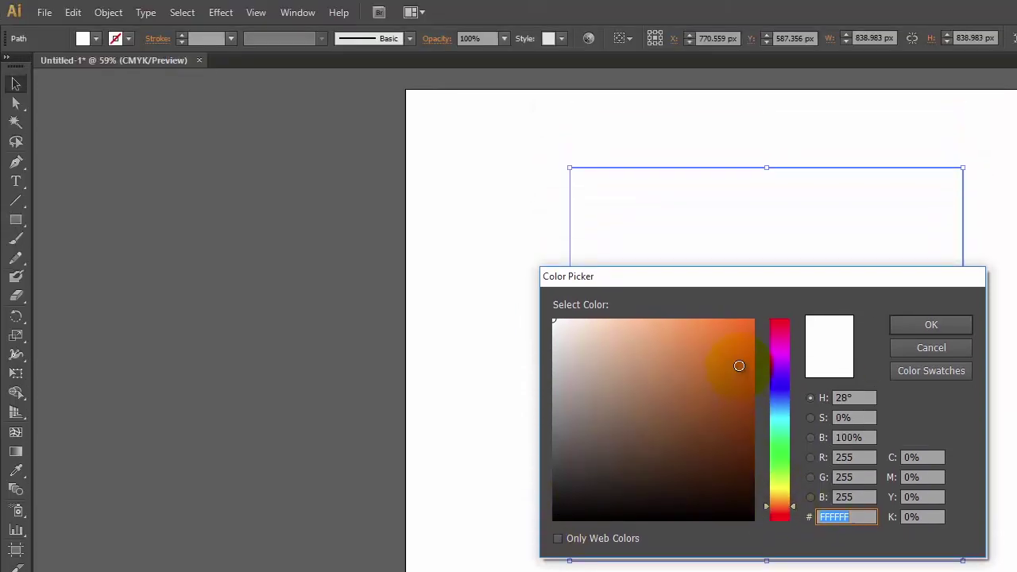
{"action": "left_click", "coordinate": [932, 197]}
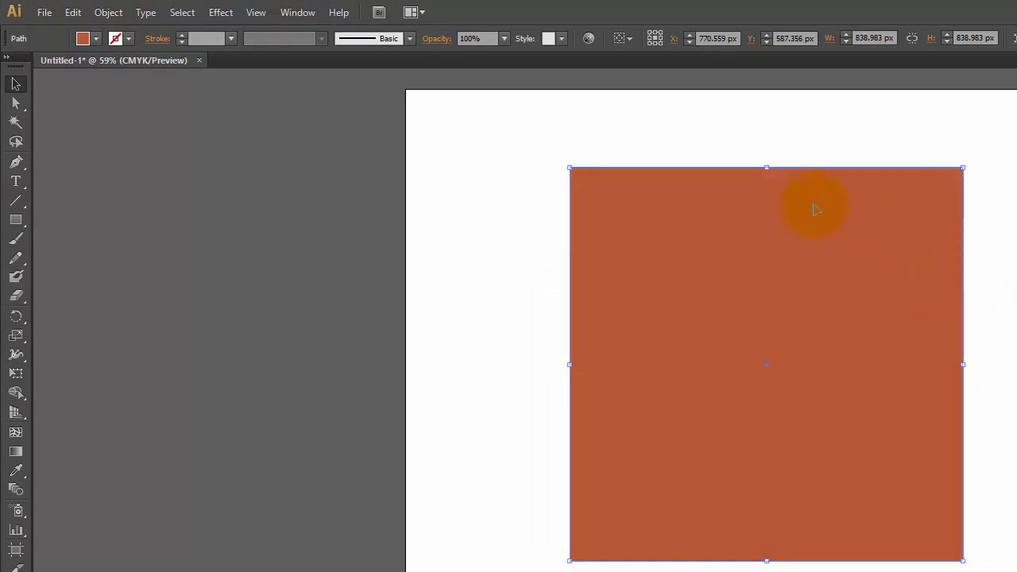
{"action": "left_click", "coordinate": [16, 84]}
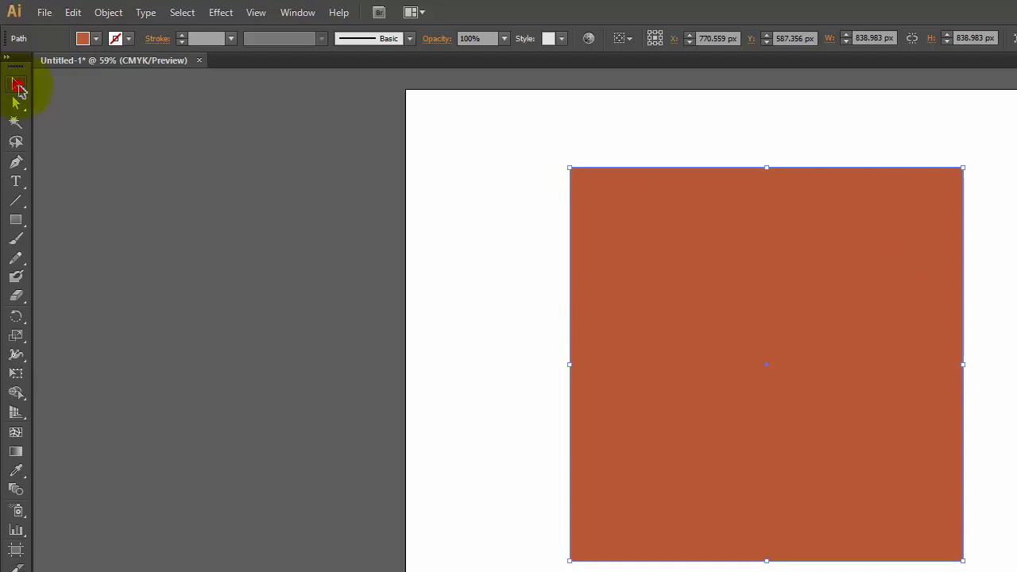
{"action": "left_click", "coordinate": [272, 166]}
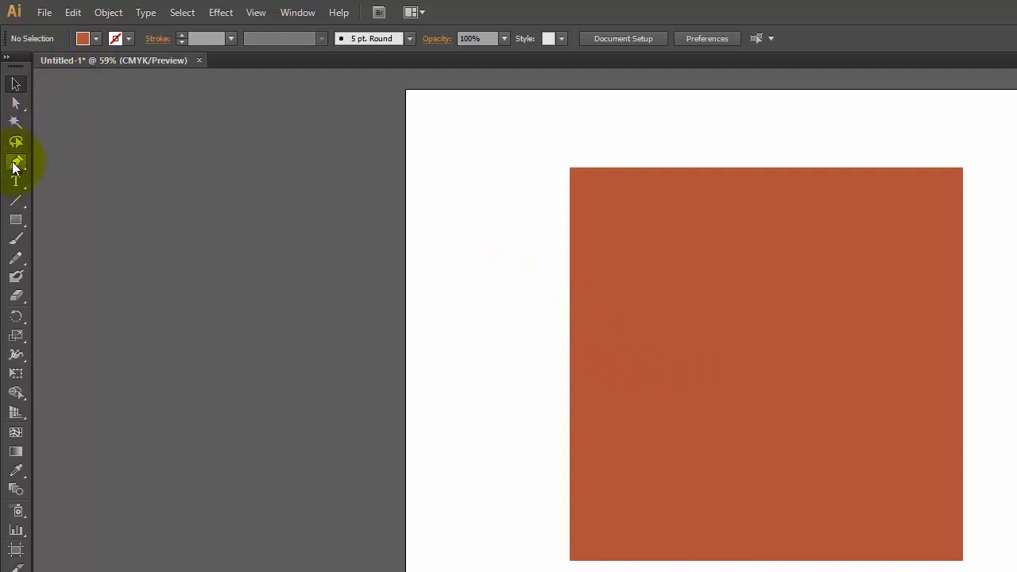
- Add anchor points on the square's top and right edges, a short distance from its upper-right corner
{"action": "left_click_drag", "start_coordinate": [16, 163], "coordinate": [62, 164]}
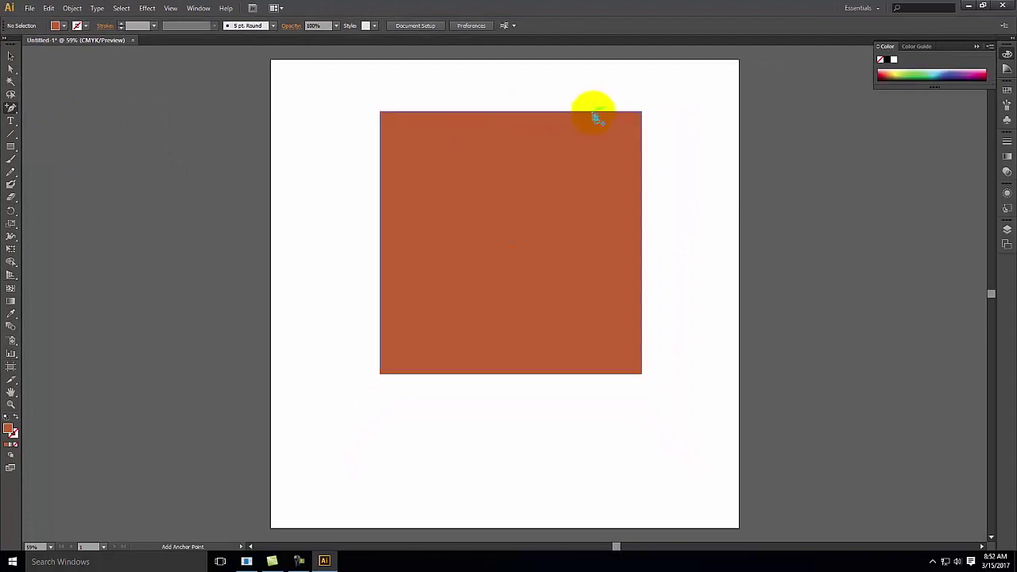
{"action": "left_click", "coordinate": [592, 113]}
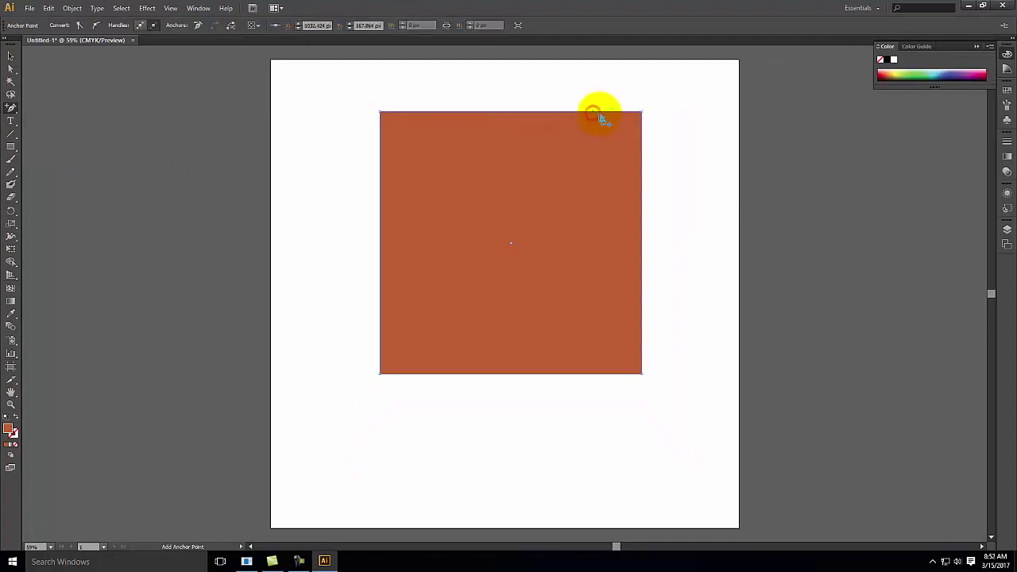
{"action": "left_click", "coordinate": [643, 159]}
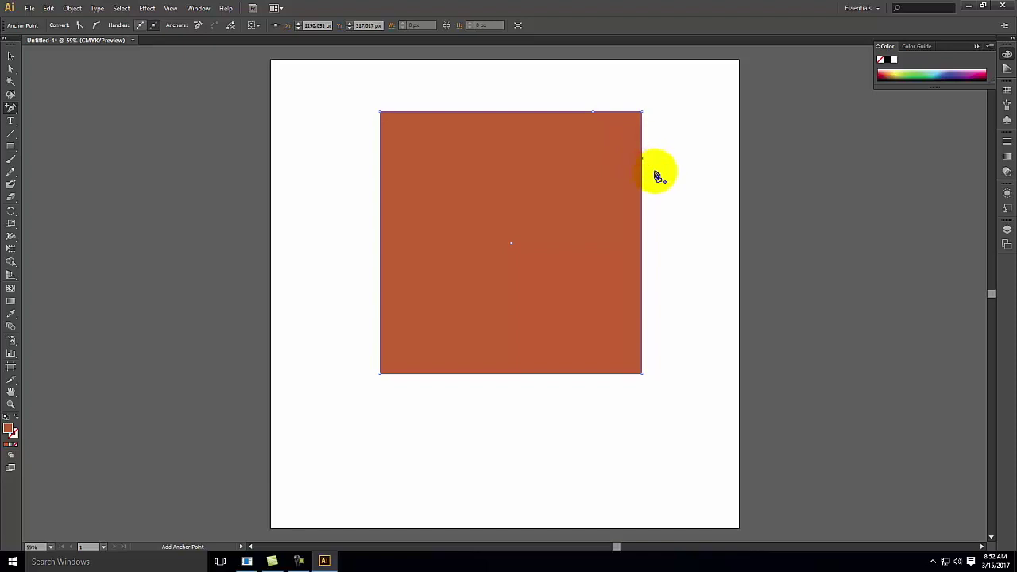
- Try deleting the square's upper-right corner anchor point to cut the corner diagonally, and undo the deletion
{"action": "left_click_drag", "start_coordinate": [11, 109], "coordinate": [58, 136]}
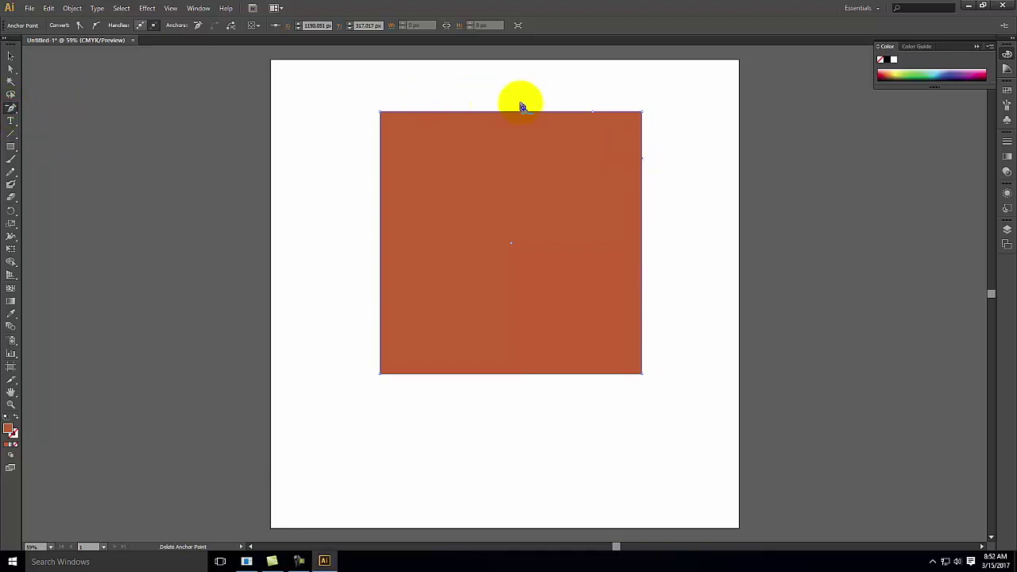
{"action": "left_click", "coordinate": [644, 114]}
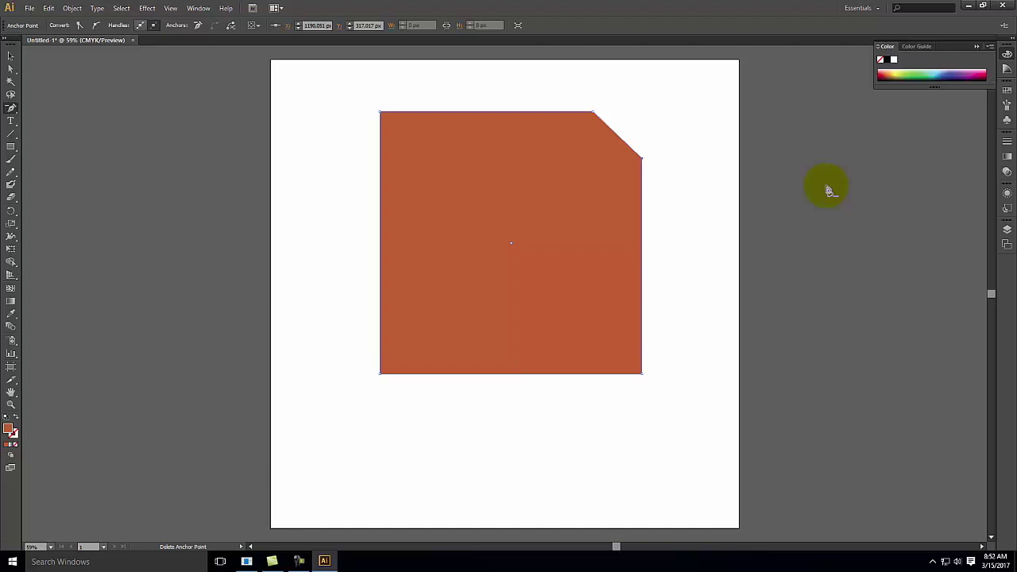
{"action": "key", "text": "ctrl+z"}
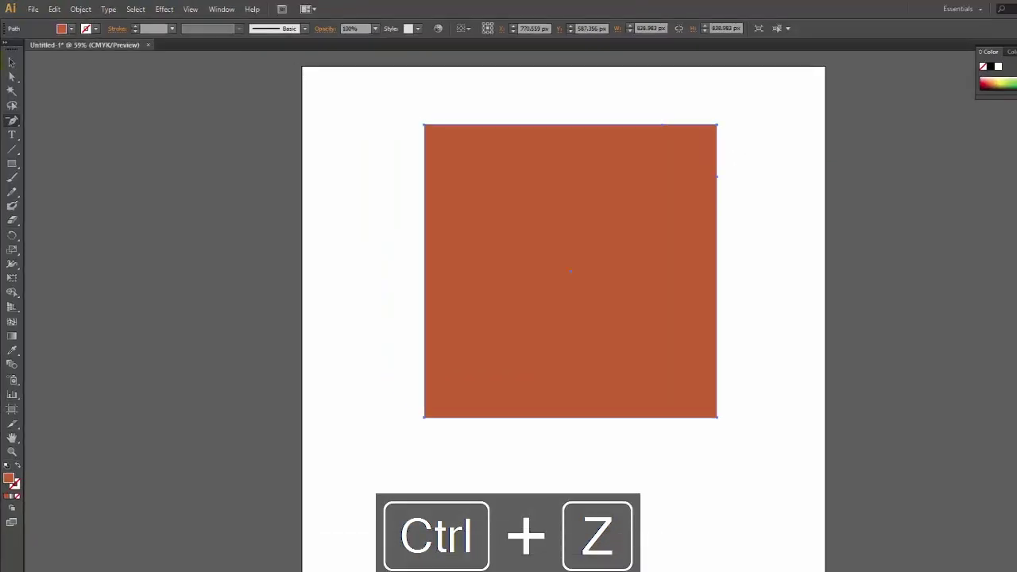
{"action": "left_click", "coordinate": [11, 62]}
{"action": "left_click", "coordinate": [72, 118]}
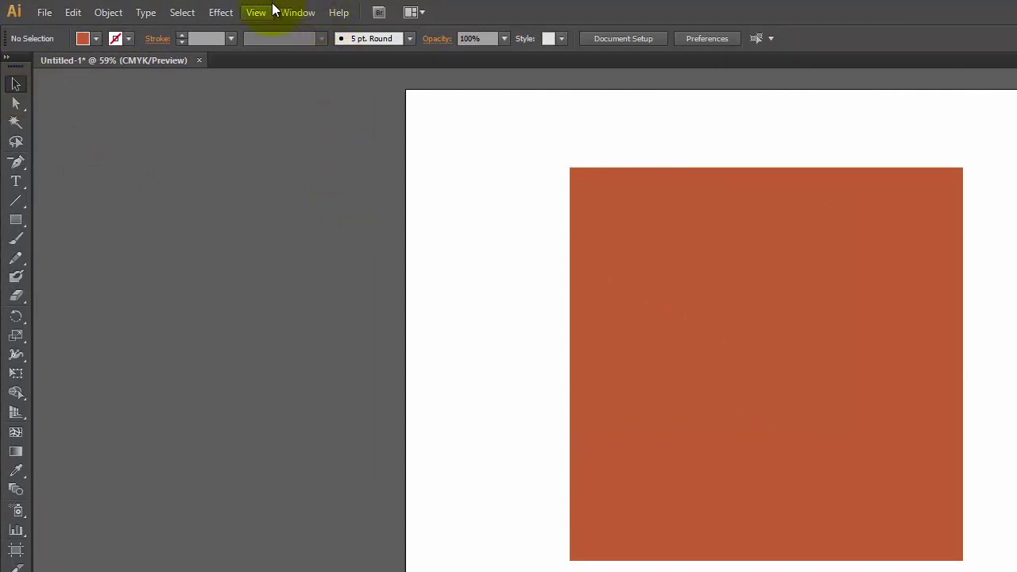
- Show the Pathfinder panel and place it on the empty canvas beside the artboard
{"action": "left_click", "coordinate": [306, 14]}
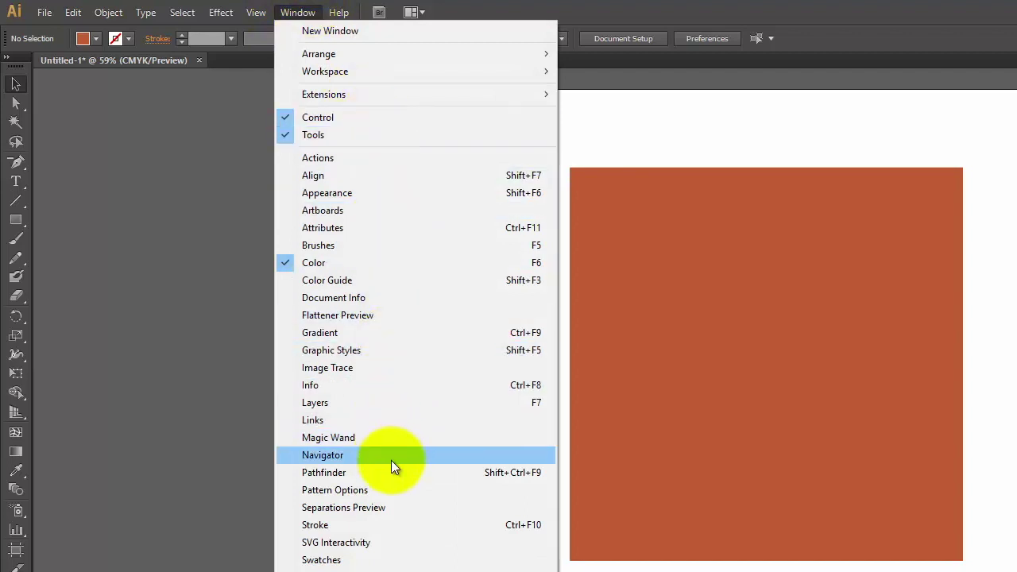
{"action": "left_click", "coordinate": [413, 480]}
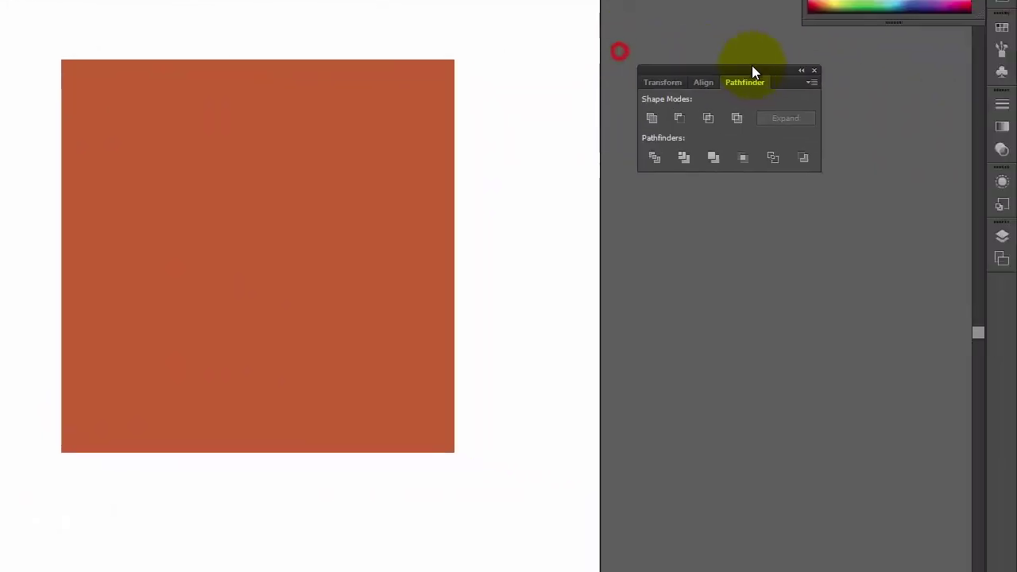
{"action": "left_click_drag", "start_coordinate": [753, 71], "coordinate": [763, 79]}
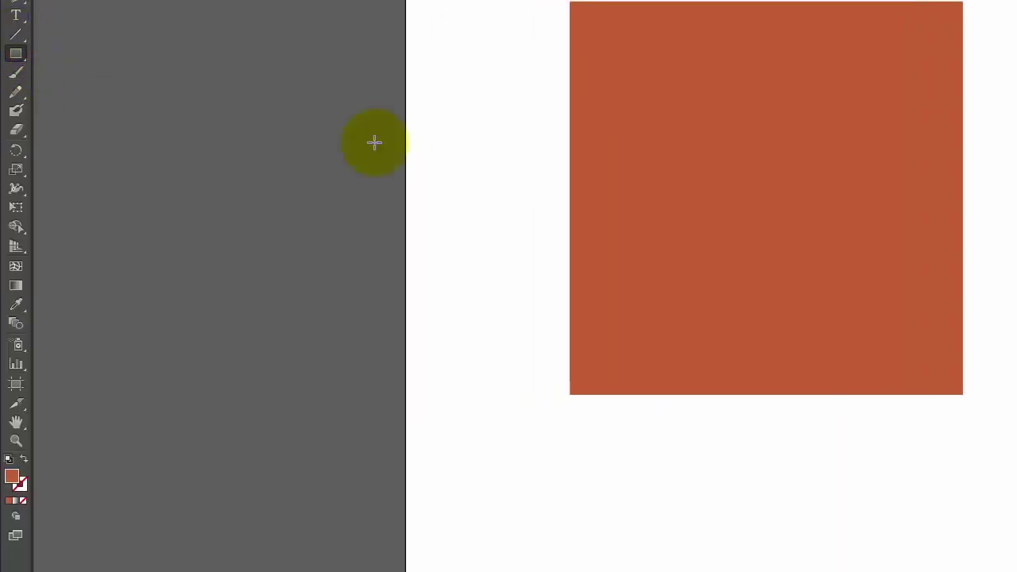
- Draw a small square beside the large orange square and rotate it 45° into a diamond about 343 px wide
{"action": "left_click_drag", "start_coordinate": [428, 135], "coordinate": [543, 247]}
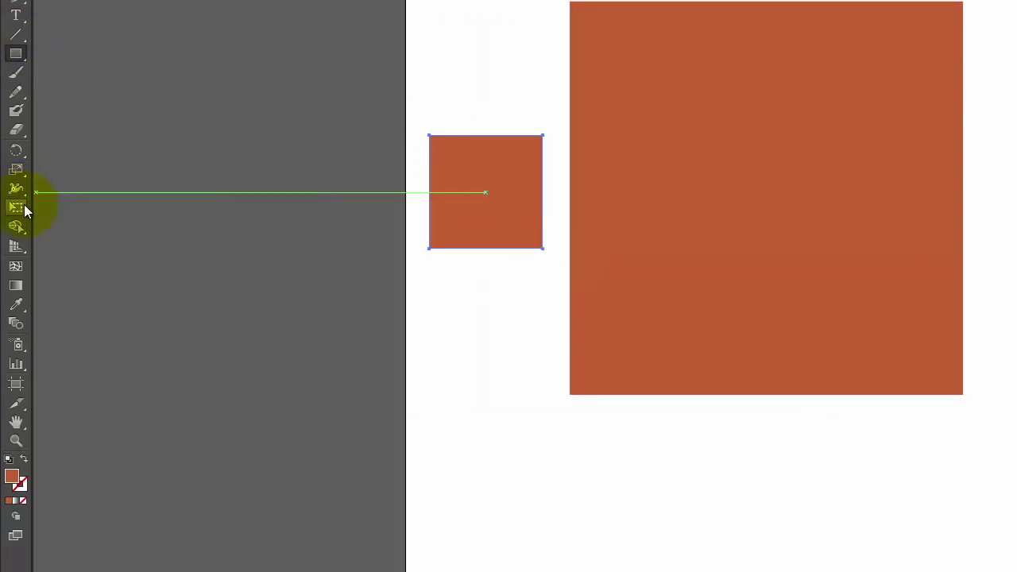
{"action": "left_click", "coordinate": [17, 205]}
{"action": "left_click_drag", "start_coordinate": [545, 252], "coordinate": [560, 207]}
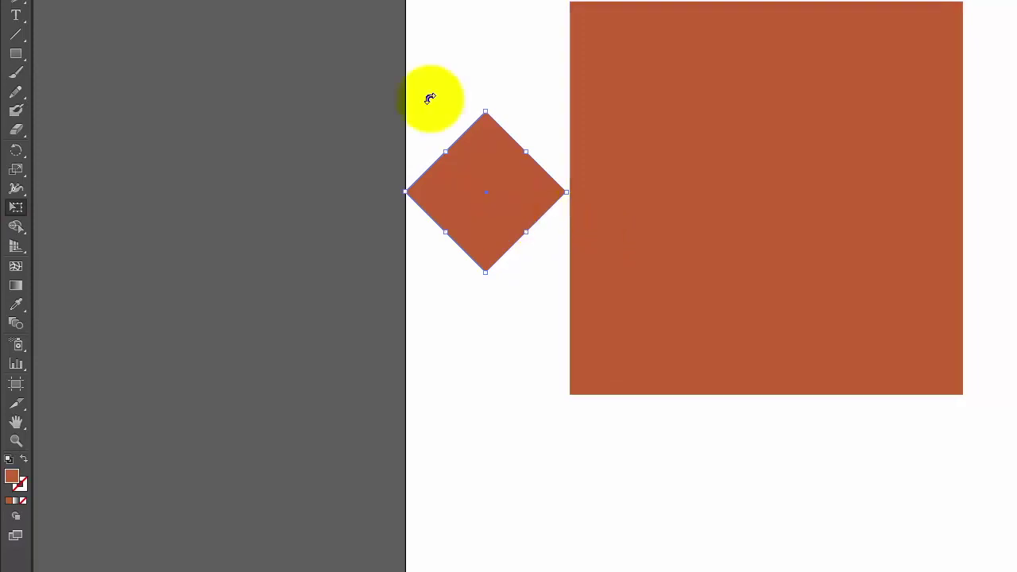
- Fill the diamond with a blue at hue 237° (121FC4) and deselect it
{"action": "double_click", "coordinate": [14, 479]}
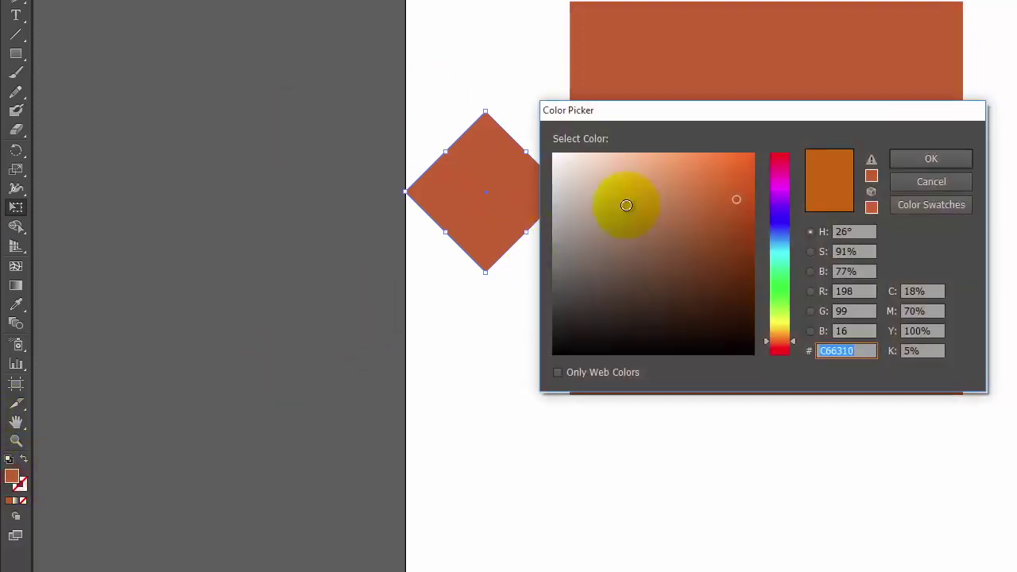
{"action": "left_click_drag", "start_coordinate": [782, 227], "coordinate": [791, 213]}
{"action": "left_click", "coordinate": [961, 155]}
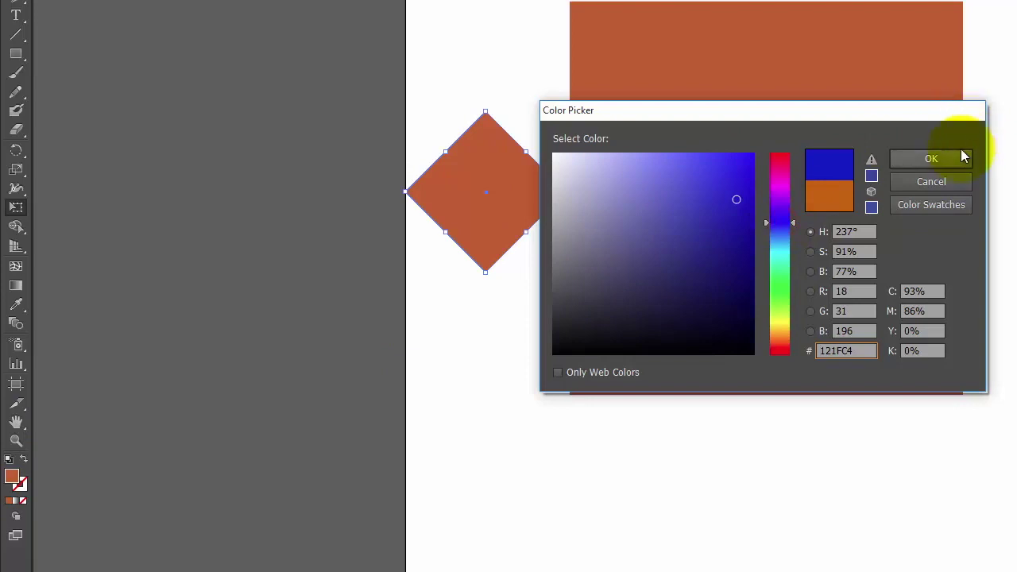
{"action": "key", "text": "v"}
{"action": "left_click", "coordinate": [109, 11]}
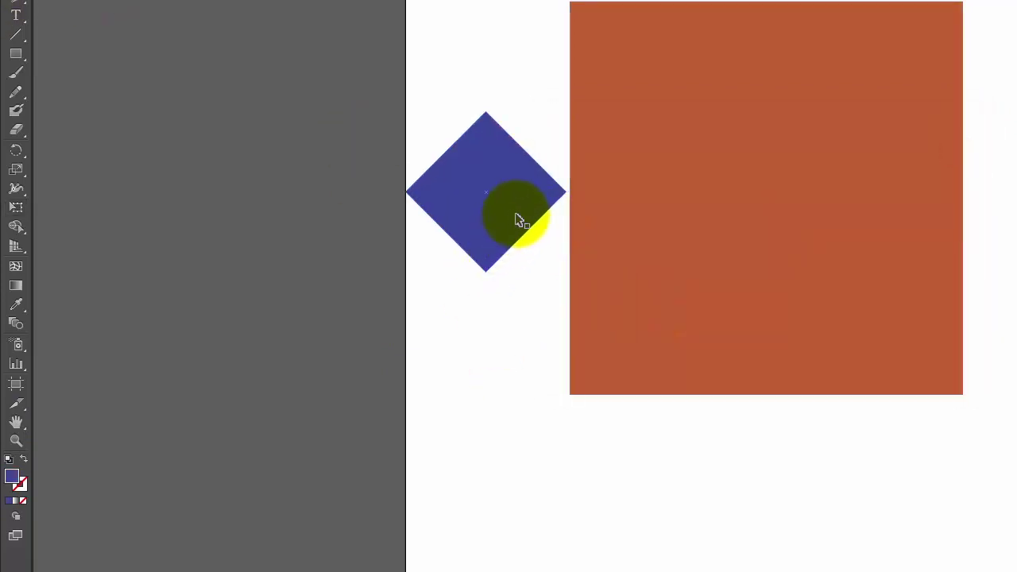
- Move the blue diamond onto the lower part of the orange square's right edge so it straddles the edge
{"action": "left_click_drag", "start_coordinate": [517, 216], "coordinate": [855, 274]}
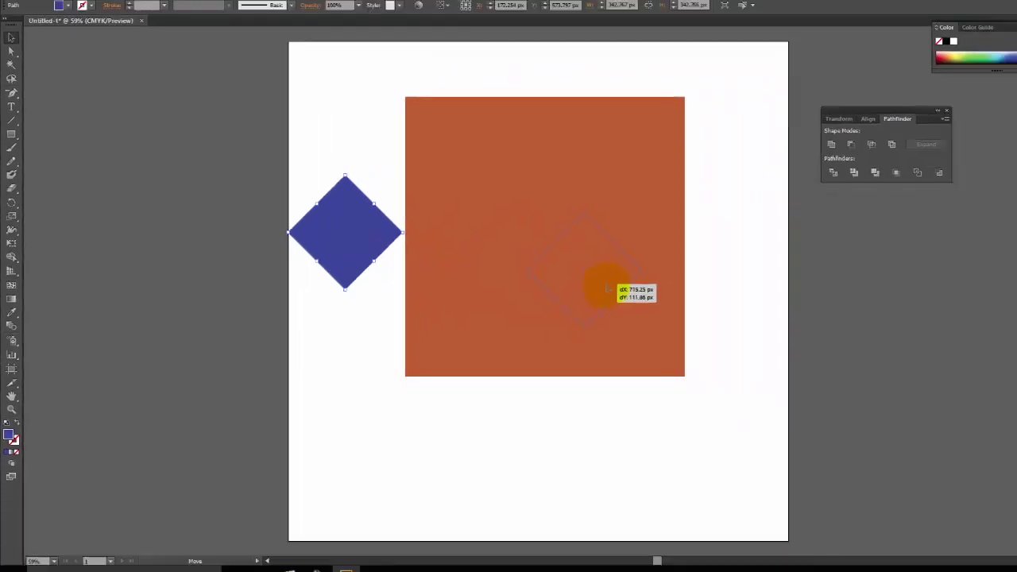
{"action": "left_click_drag", "start_coordinate": [605, 290], "coordinate": [638, 310]}
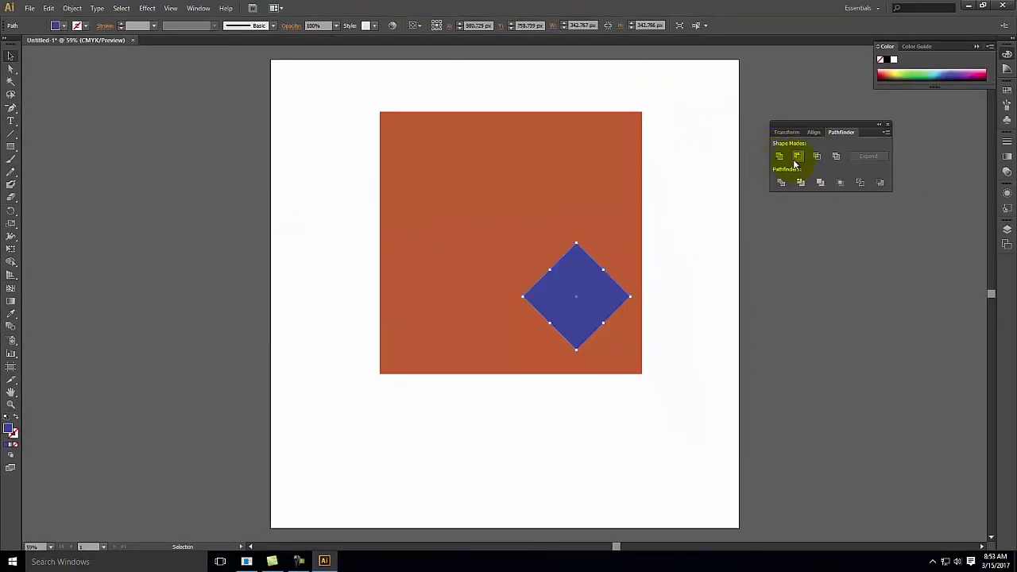
{"action": "left_click_drag", "start_coordinate": [583, 288], "coordinate": [649, 297]}
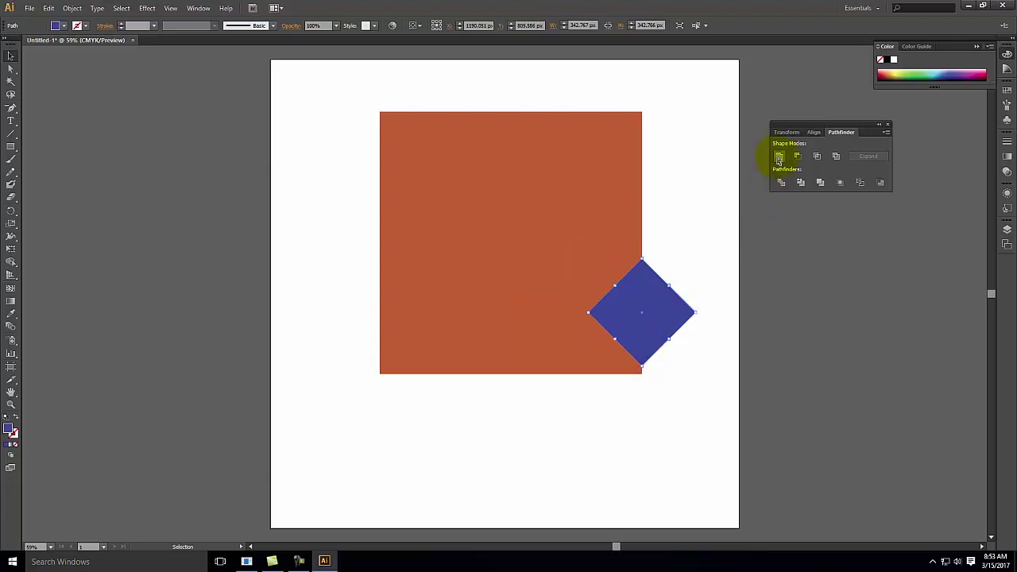
- Try merging the orange square and the blue diamond with the Unite shape mode, and undo it
{"action": "left_click_drag", "start_coordinate": [699, 204], "coordinate": [551, 315]}
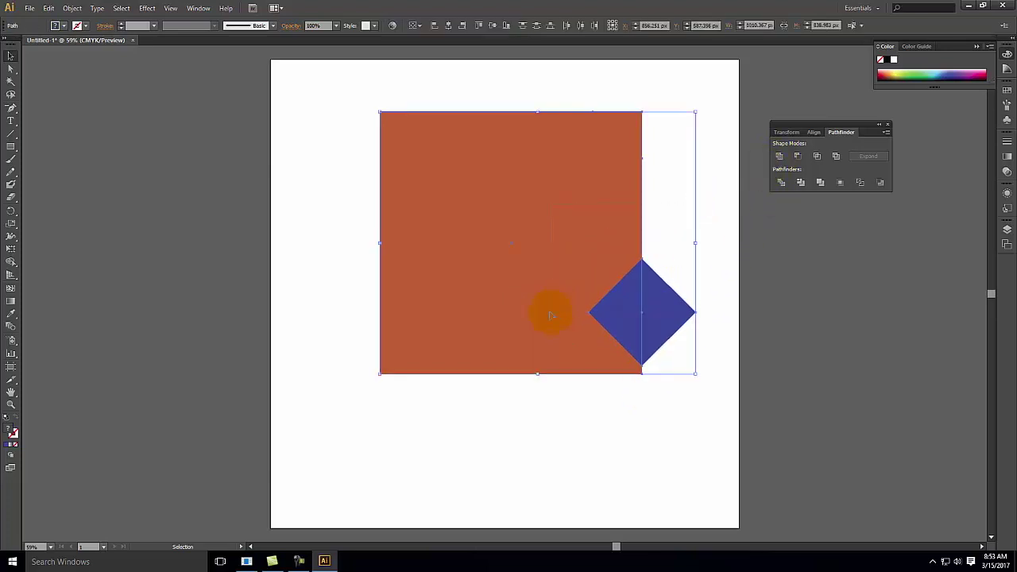
{"action": "left_click", "coordinate": [779, 159]}
{"action": "left_click", "coordinate": [826, 338]}
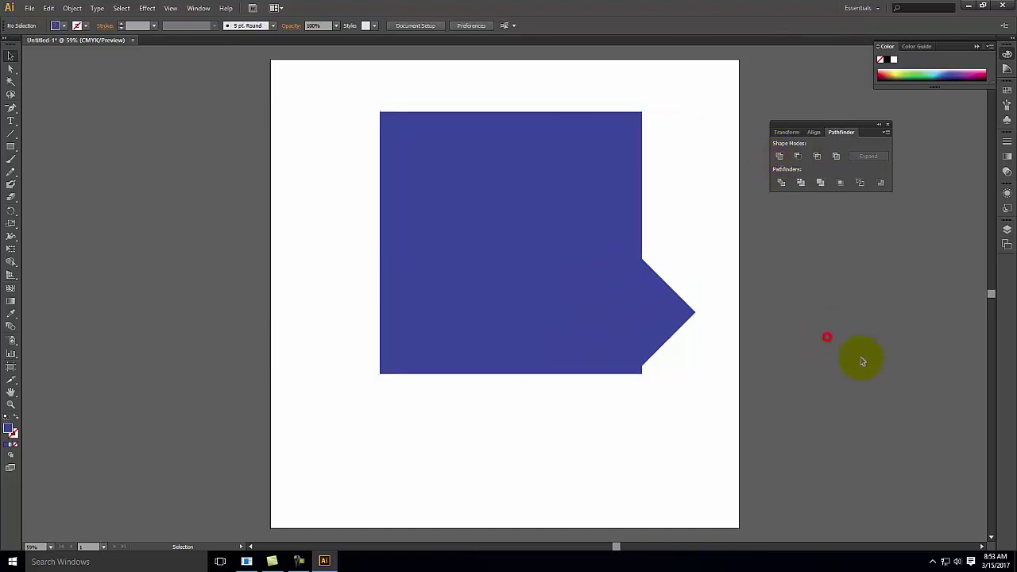
{"action": "left_click", "coordinate": [518, 306]}
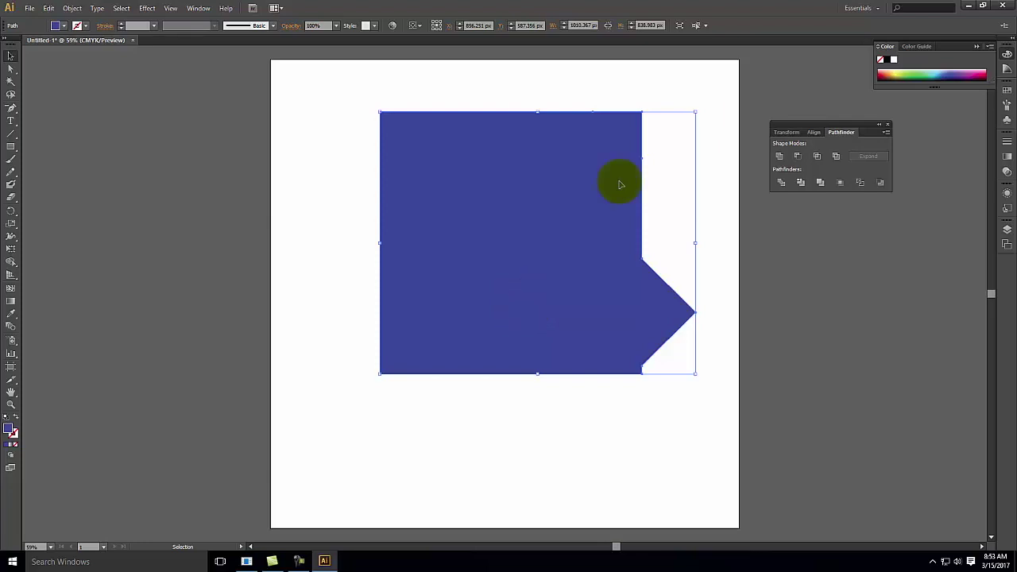
{"action": "key", "text": "ctrl+z"}
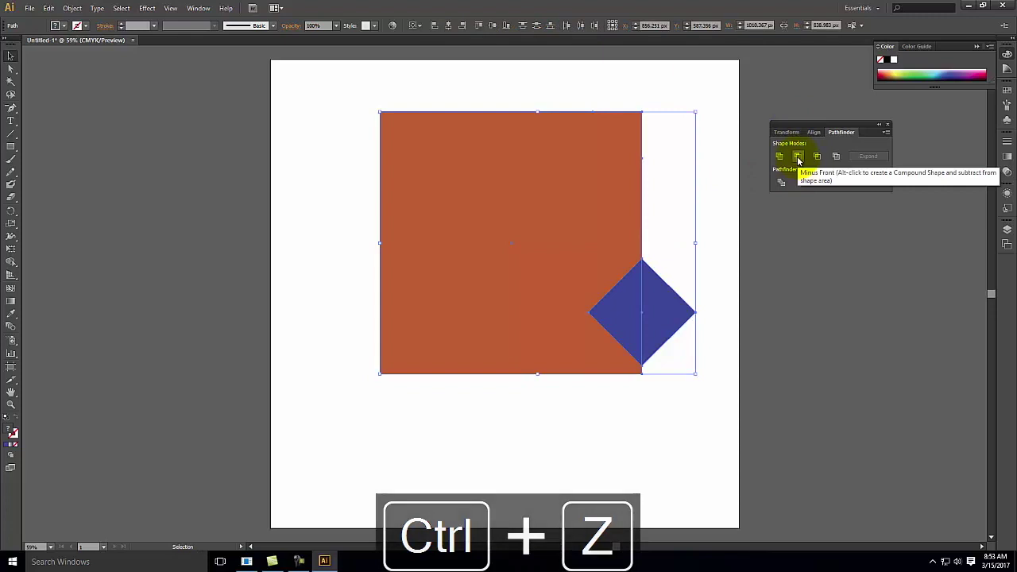
- Try cutting the diamond out of the square's right edge with Minus Front, and undo it
{"action": "left_click", "coordinate": [797, 159]}
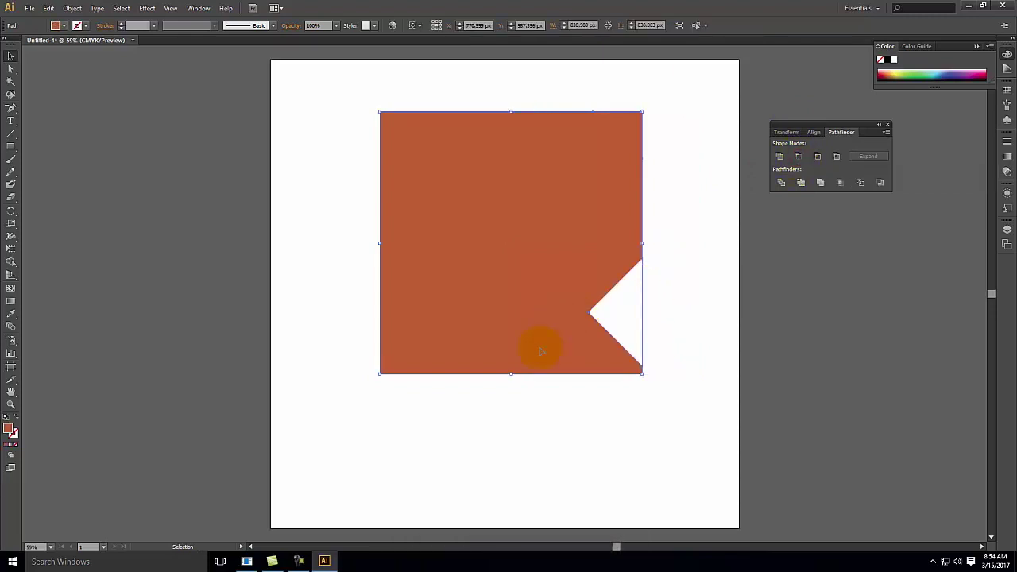
{"action": "left_click", "coordinate": [558, 428]}
{"action": "left_click", "coordinate": [617, 174]}
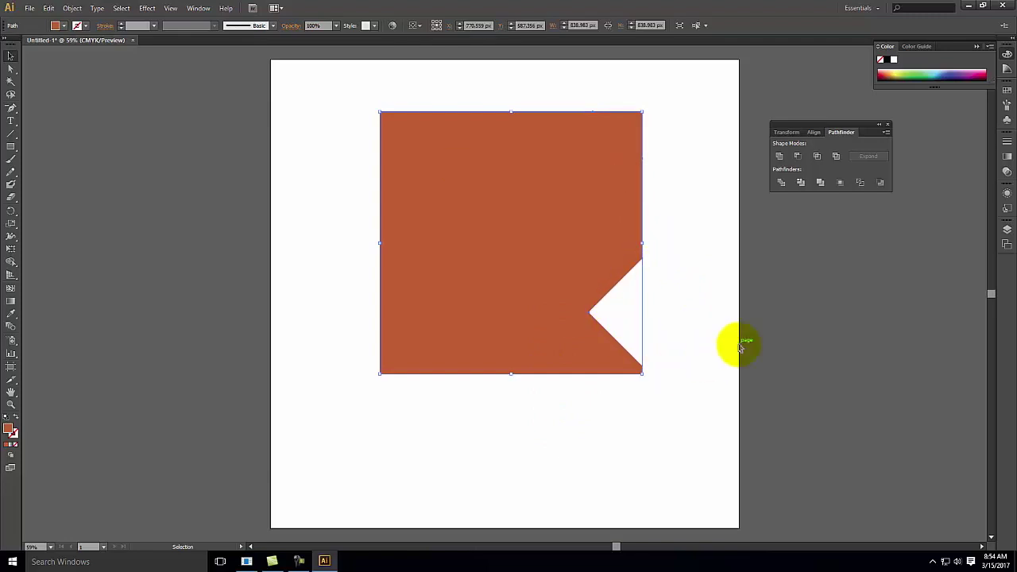
{"action": "key", "text": "ctrl+z"}
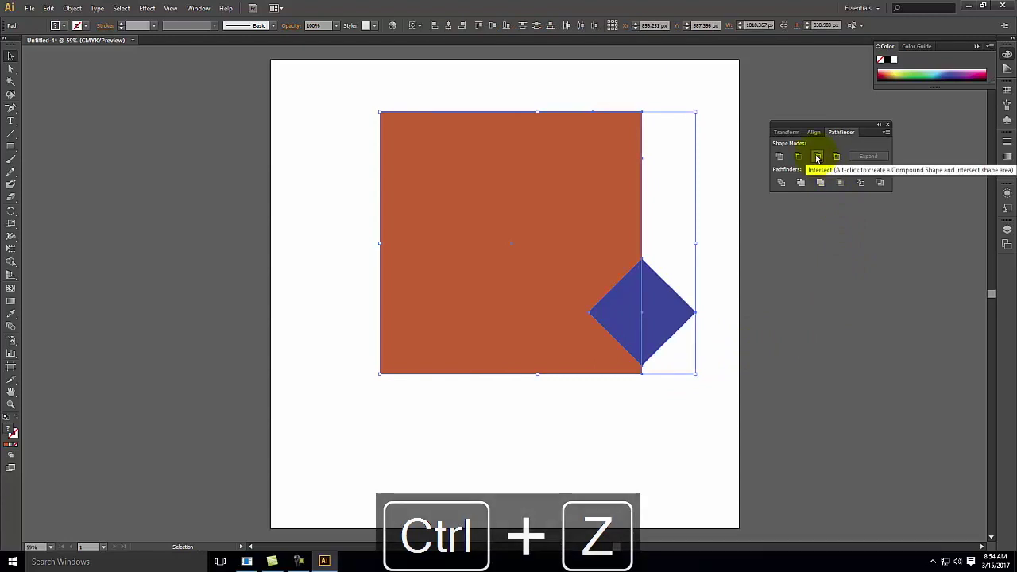
- Try the Intersect and Exclude shape modes on the square and diamond, undoing each one
{"action": "left_click", "coordinate": [817, 157]}
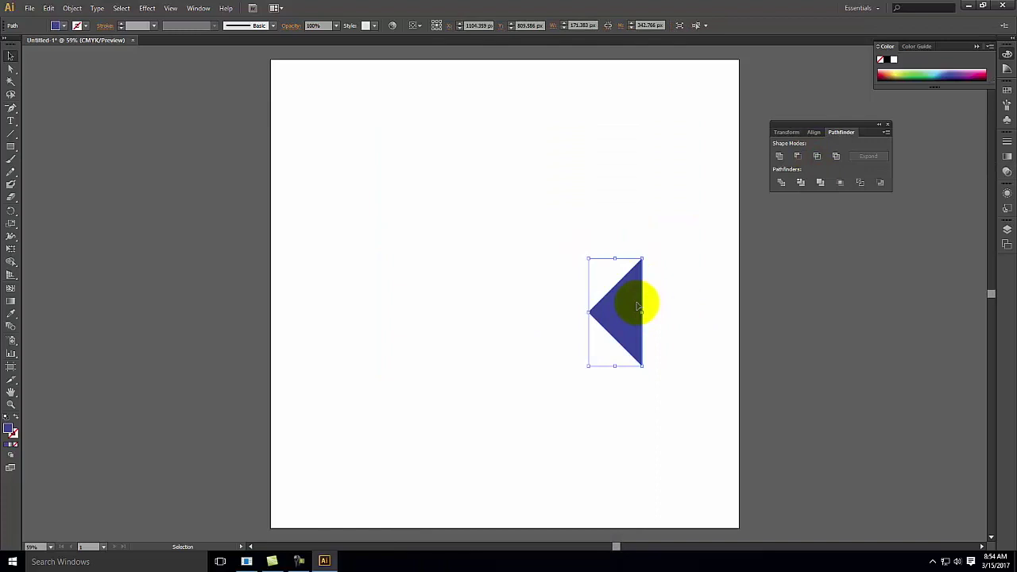
{"action": "key", "text": "ctrl+z"}
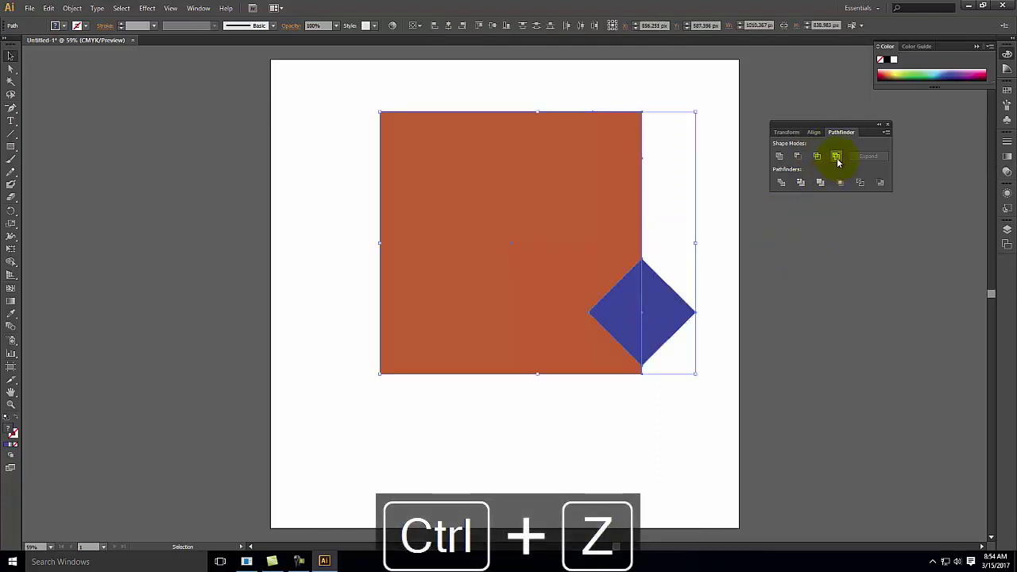
{"action": "left_click", "coordinate": [836, 157]}
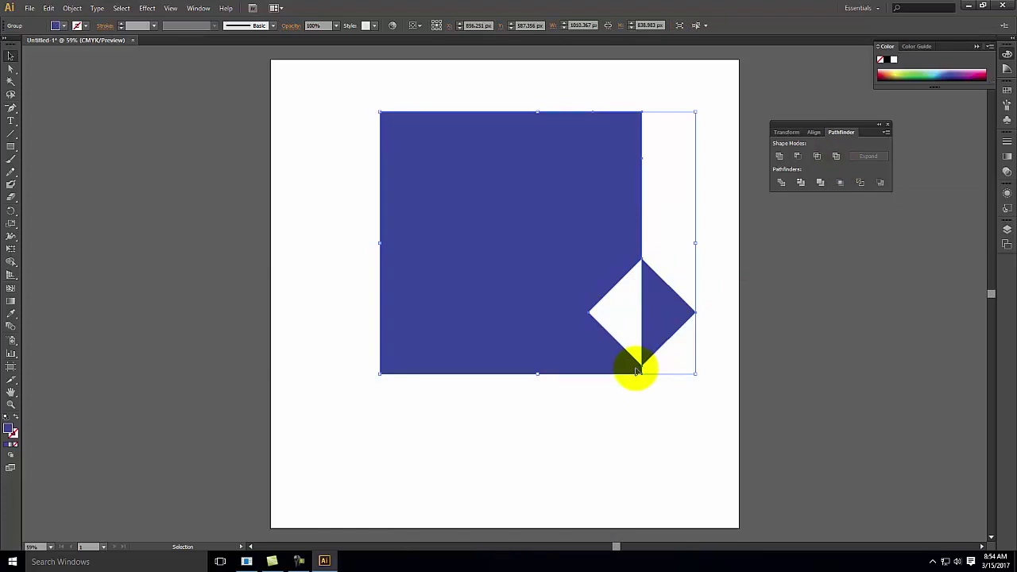
{"action": "key", "text": "ctrl+z"}
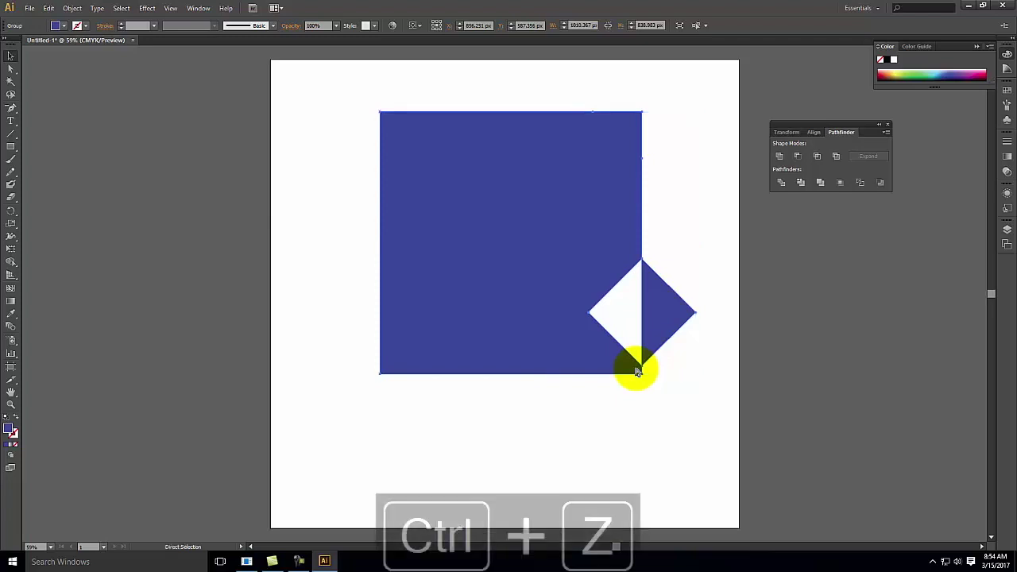
{"action": "key", "text": "ctrl+z"}
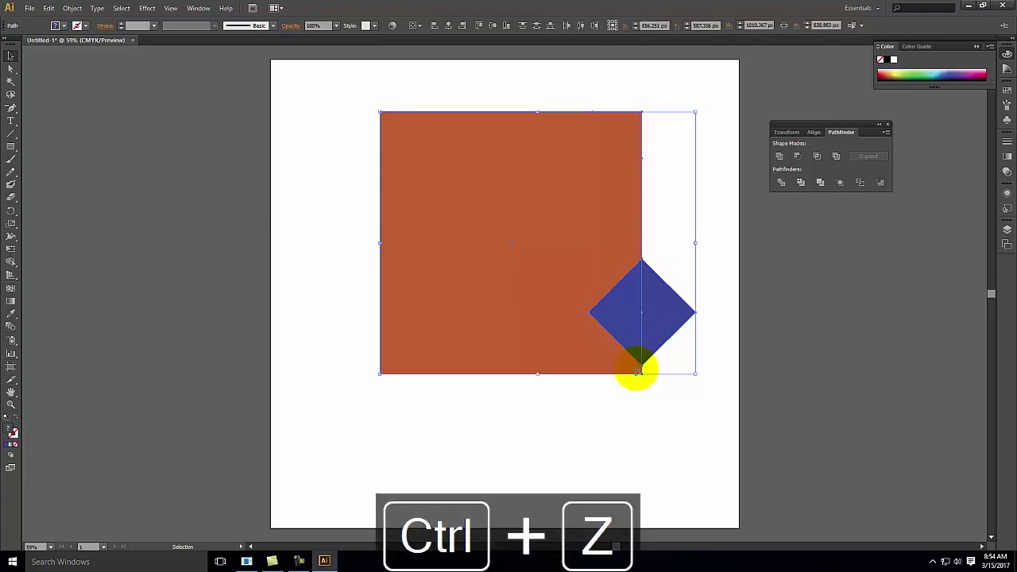
- Move the blue diamond over the square's upper-right corner and cut it out of the square with Minus Front
{"action": "left_click", "coordinate": [730, 327]}
{"action": "left_click_drag", "start_coordinate": [674, 315], "coordinate": [679, 114]}
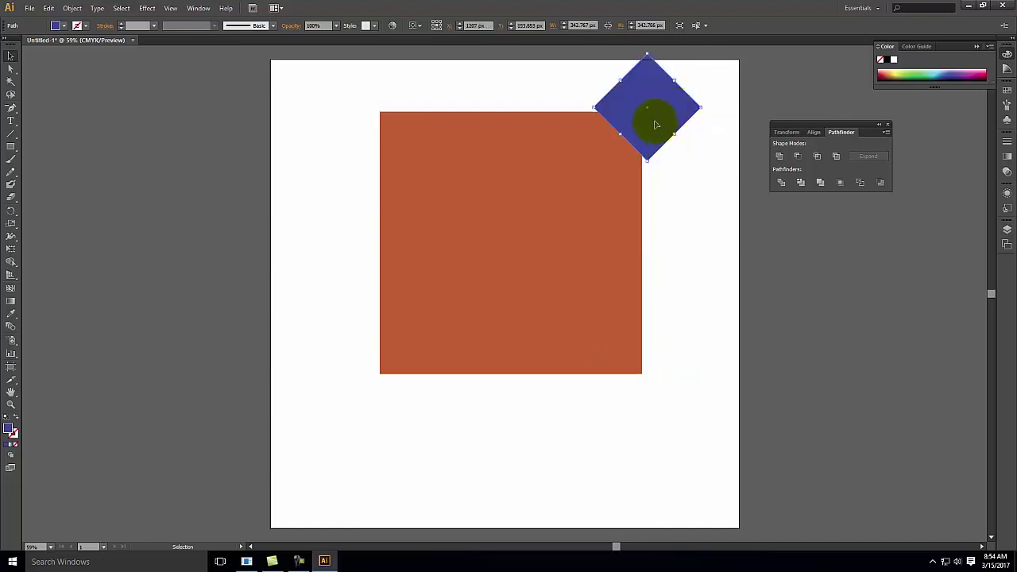
{"action": "left_click_drag", "start_coordinate": [671, 193], "coordinate": [566, 101]}
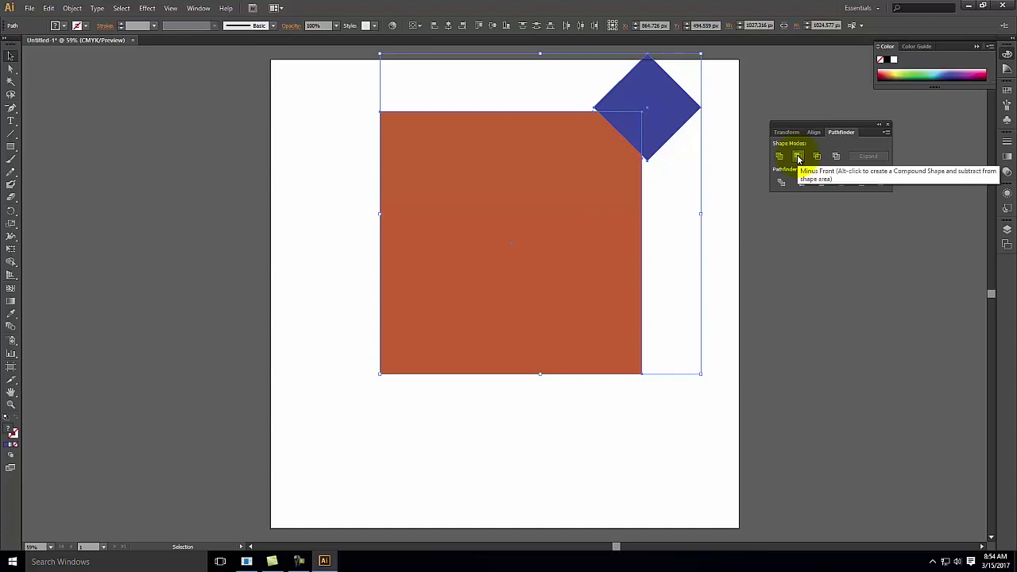
{"action": "left_click", "coordinate": [799, 158]}
{"action": "left_click", "coordinate": [710, 239]}
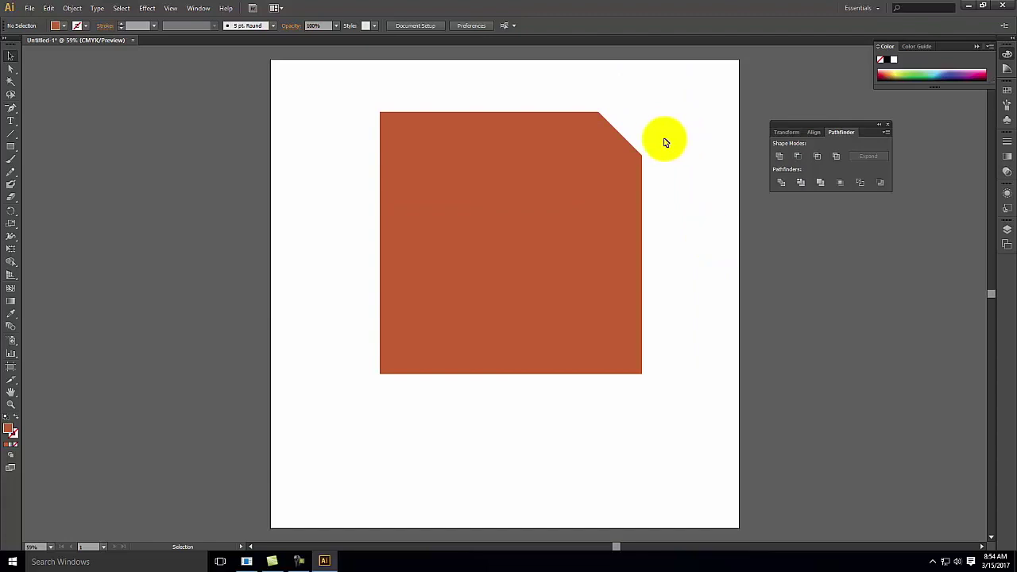
{"action": "left_click", "coordinate": [305, 210]}
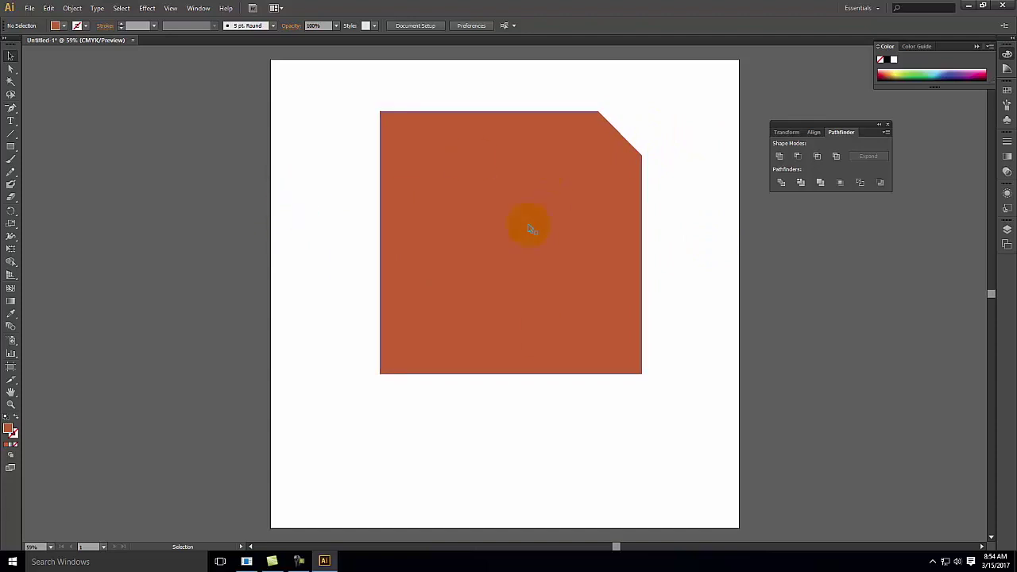
- Try drawing an area text frame about 627 by 622 px inside the orange shape, and undo it
{"action": "left_click", "coordinate": [11, 124]}
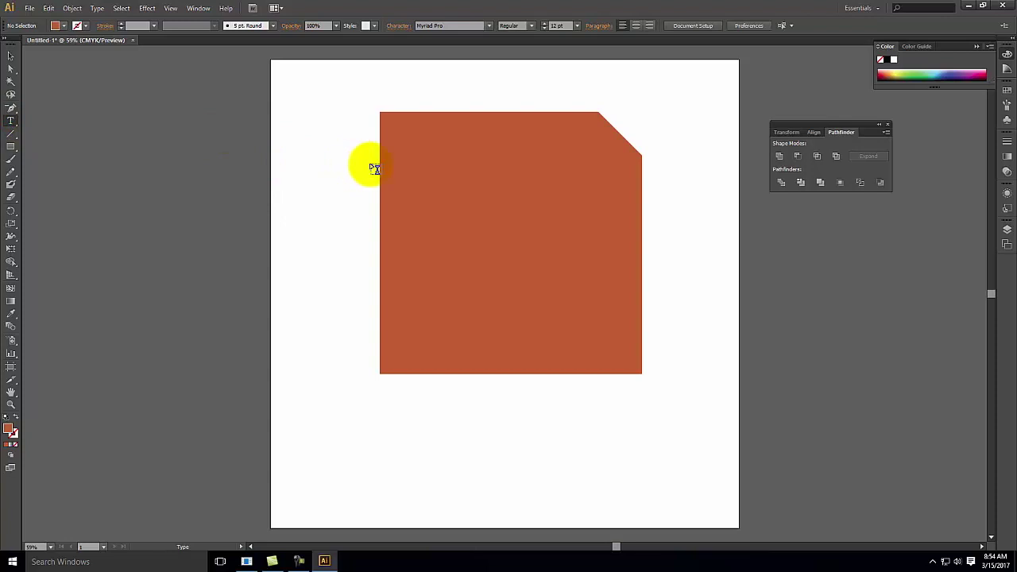
{"action": "left_click_drag", "start_coordinate": [418, 150], "coordinate": [616, 345]}
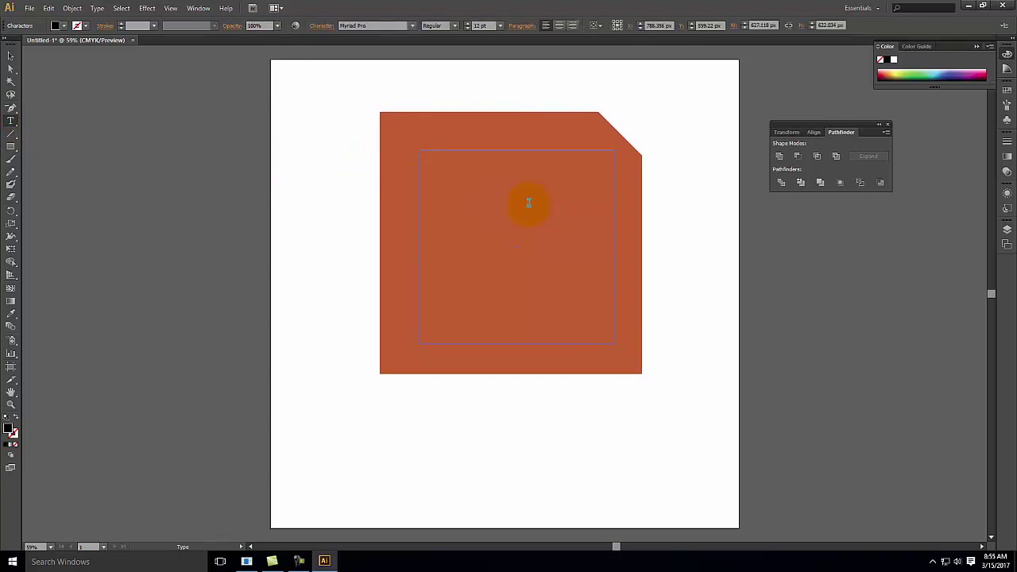
{"action": "key", "text": "ctrl+z"}
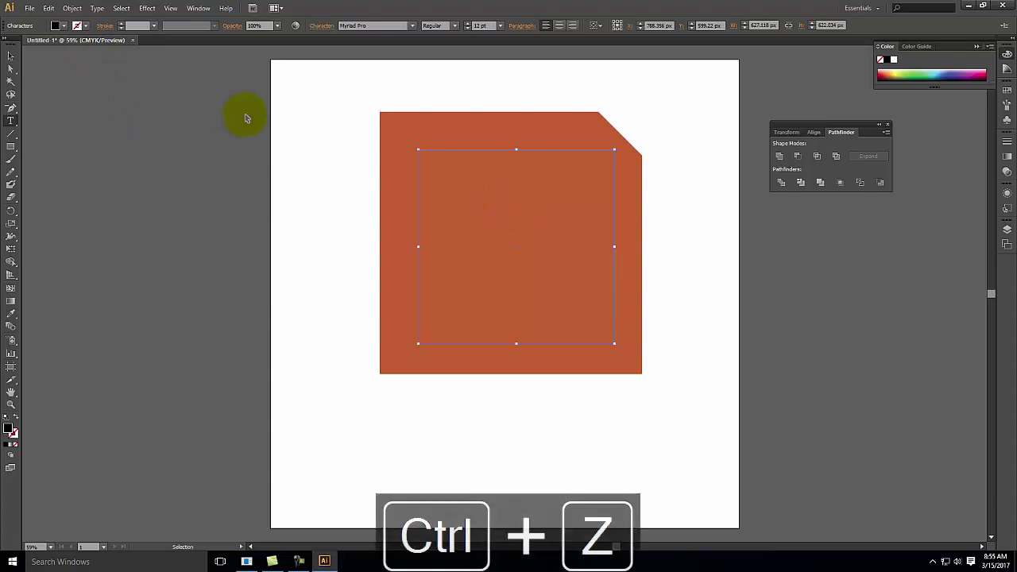
{"action": "key", "text": "ctrl+z"}
- Add a point text "G" near the middle of the orange shape and set its font size to 72 pt
{"action": "left_click", "coordinate": [467, 251]}
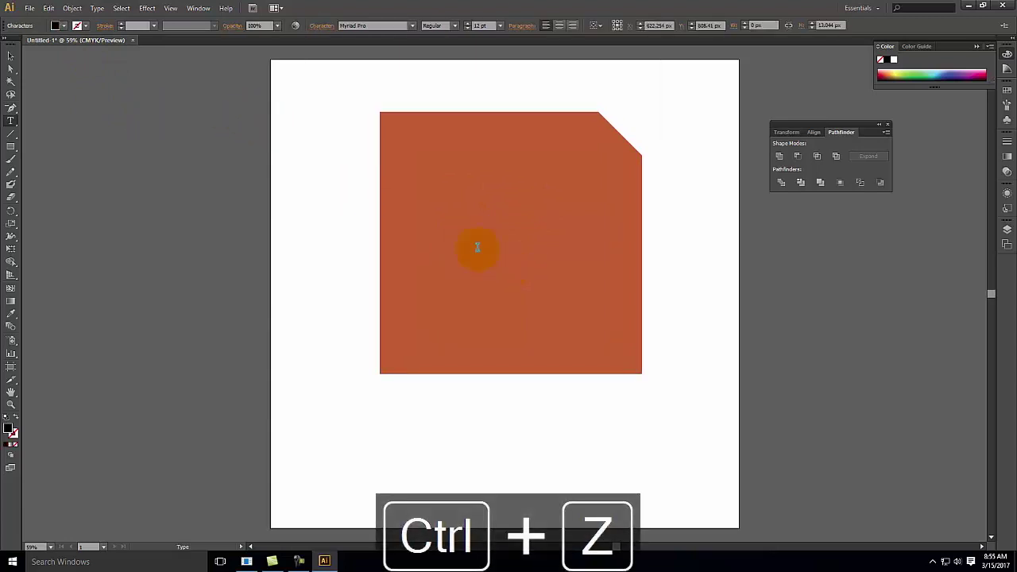
{"action": "key", "text": "shift+g"}
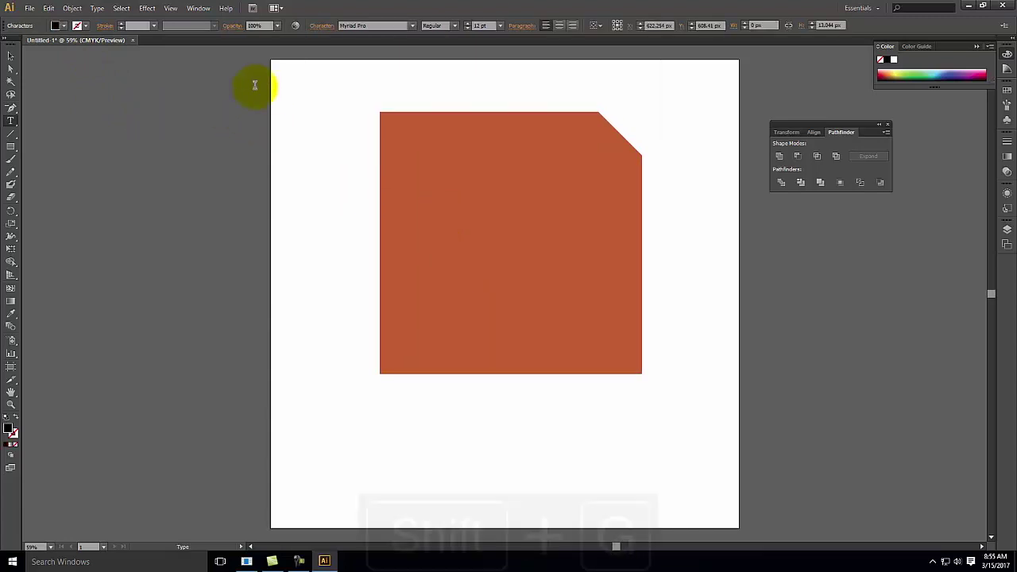
{"action": "key", "text": "ctrl+a"}
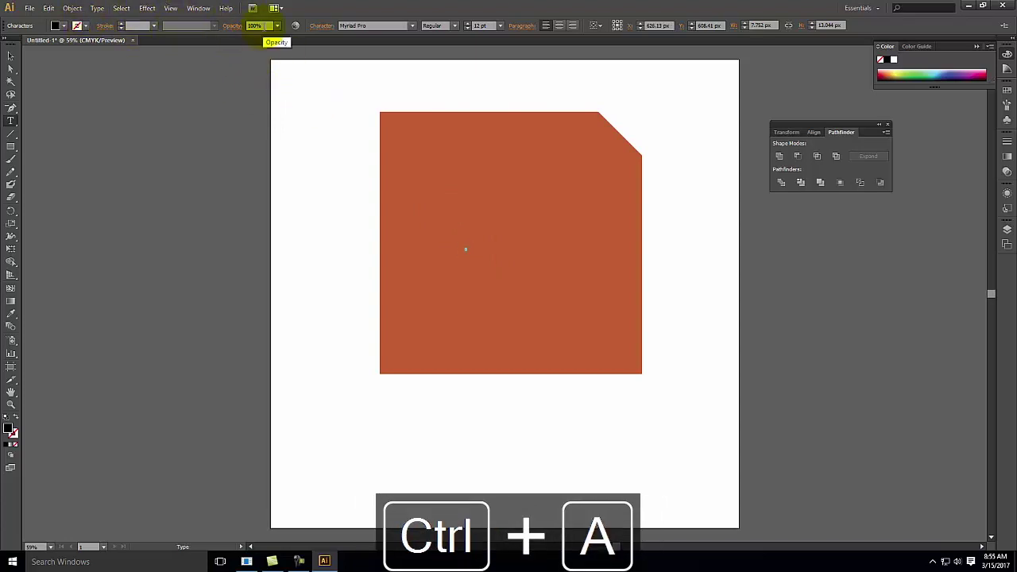
{"action": "left_click", "coordinate": [499, 26]}
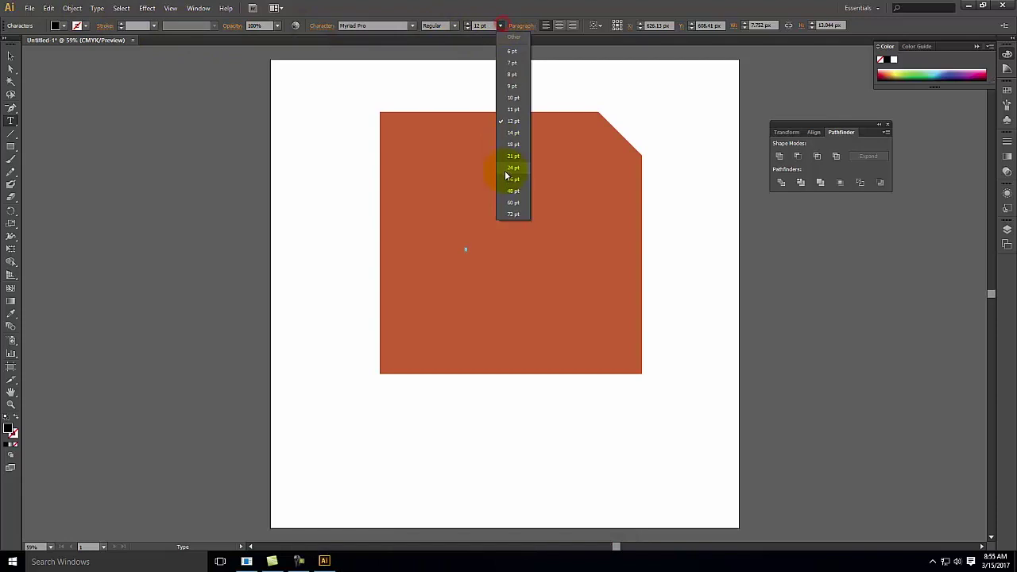
{"action": "left_click", "coordinate": [514, 210]}
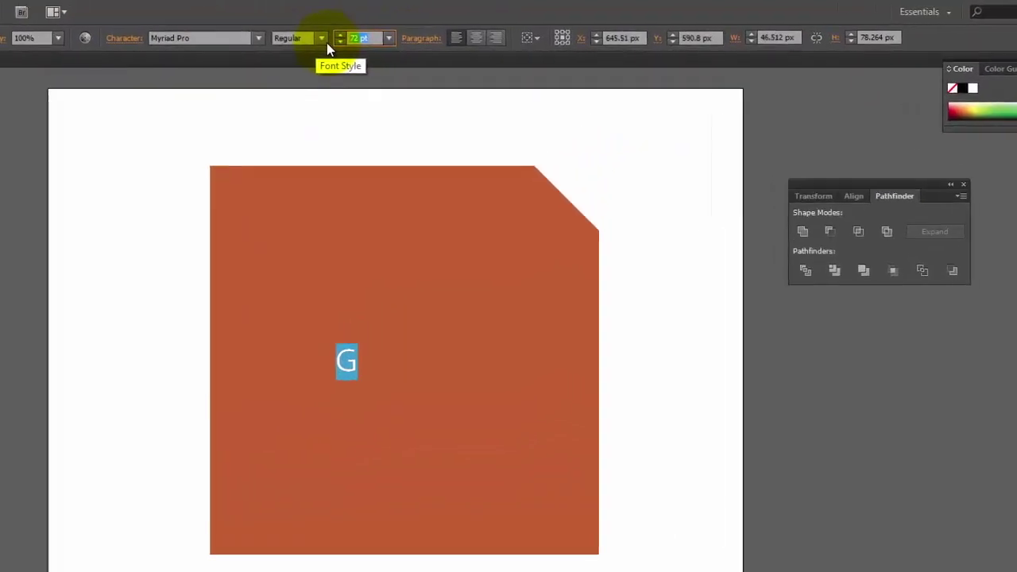
- Try font sizes of 400 pt and 700 pt on the G and move it toward the orange shape's lower-right corner
{"action": "type", "text": "400"}
{"action": "key", "text": "Tab"}
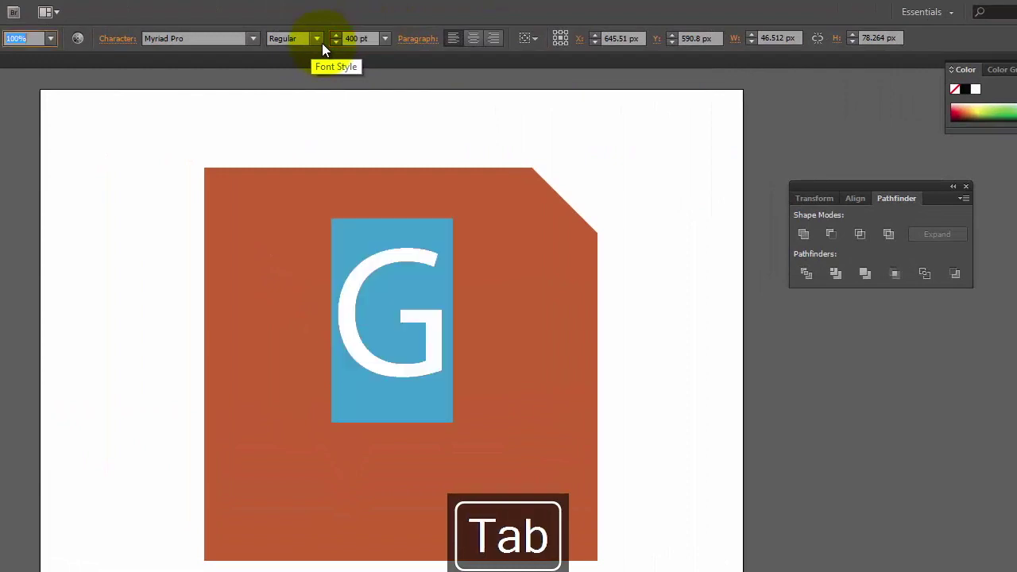
{"action": "left_click", "coordinate": [364, 38]}
{"action": "type", "text": "700"}
{"action": "key", "text": "Tab"}
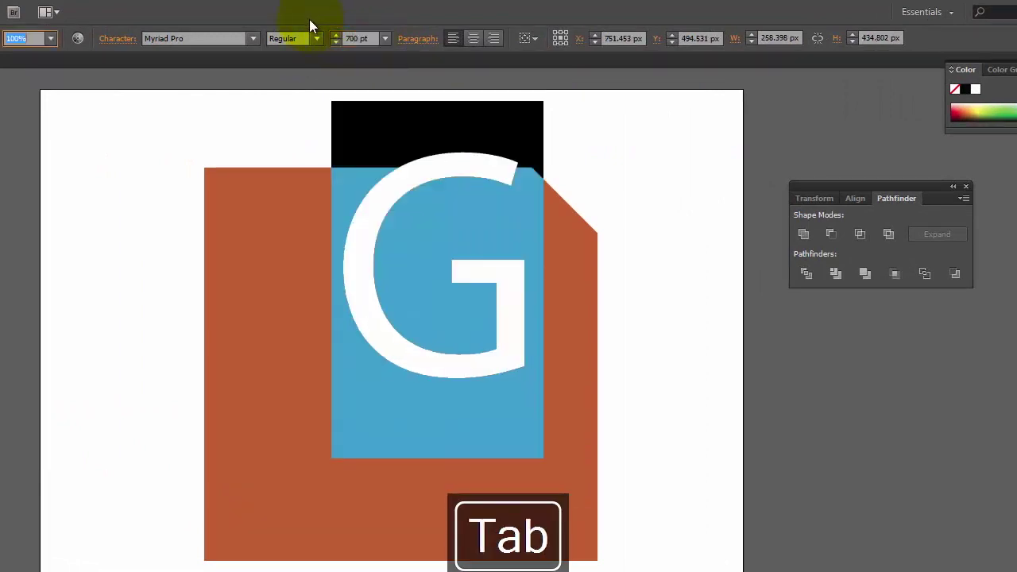
{"action": "key", "text": "Escape"}
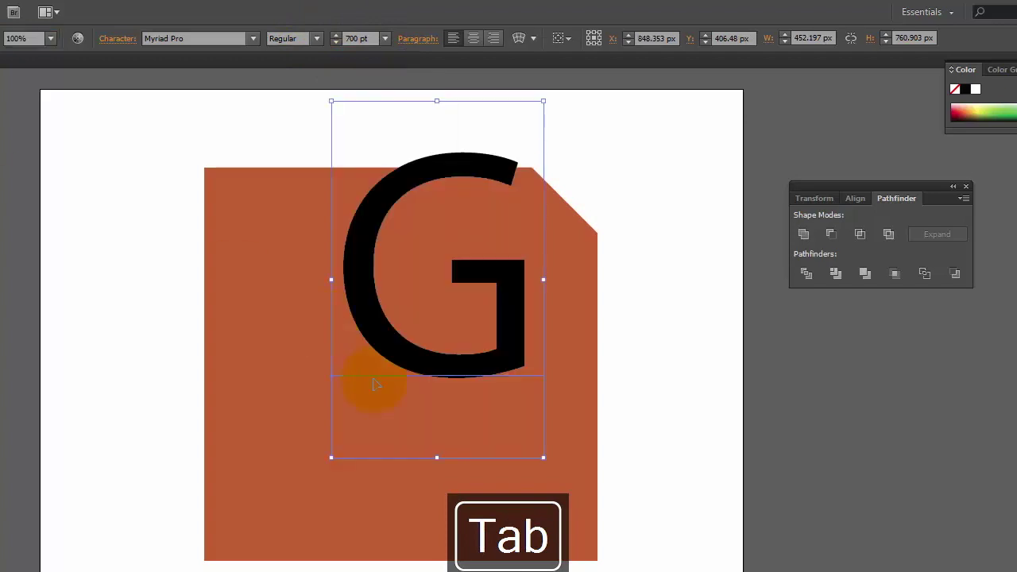
{"action": "left_click_drag", "start_coordinate": [390, 343], "coordinate": [438, 501]}
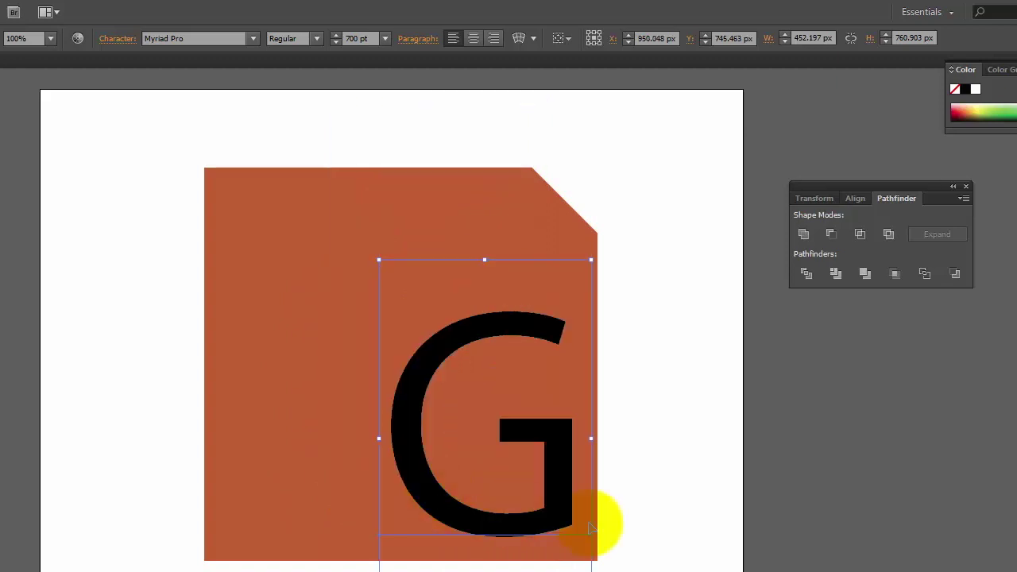
- Try a 1200 pt font size on the G and move it back over the orange shape
{"action": "left_click", "coordinate": [359, 38]}
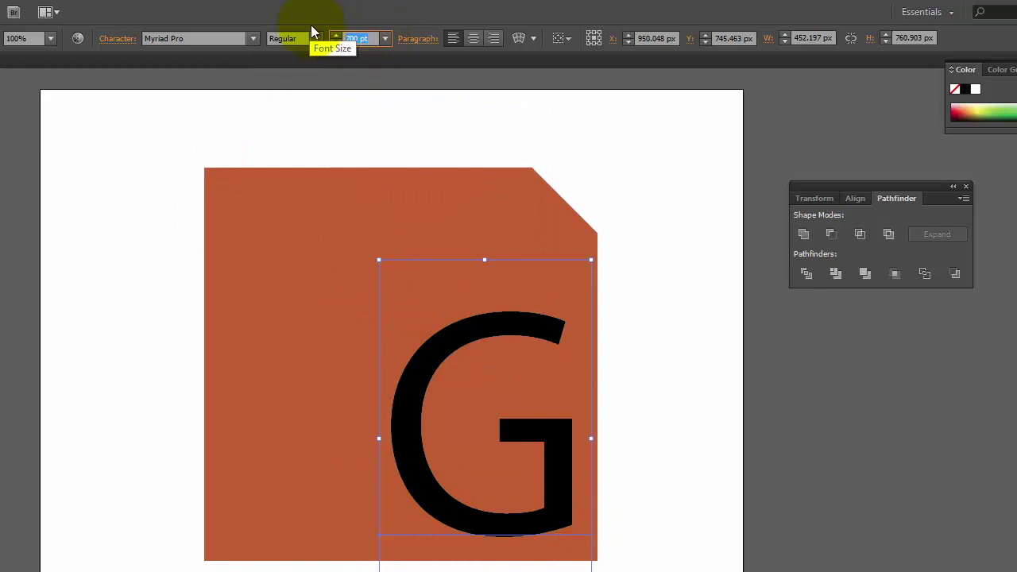
{"action": "type", "text": "1200"}
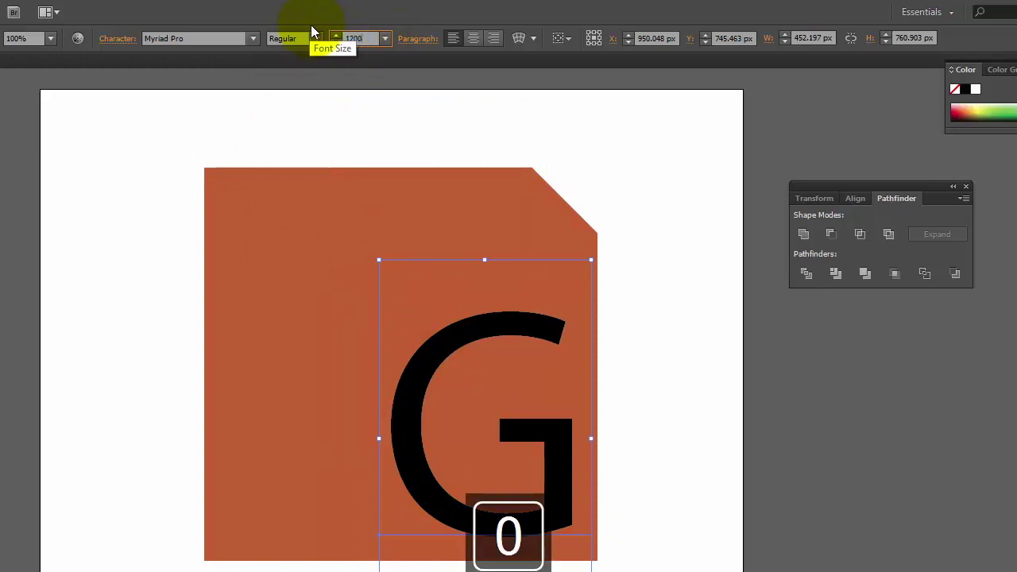
{"action": "key", "text": "Return"}
{"action": "left_click_drag", "start_coordinate": [425, 322], "coordinate": [253, 341]}
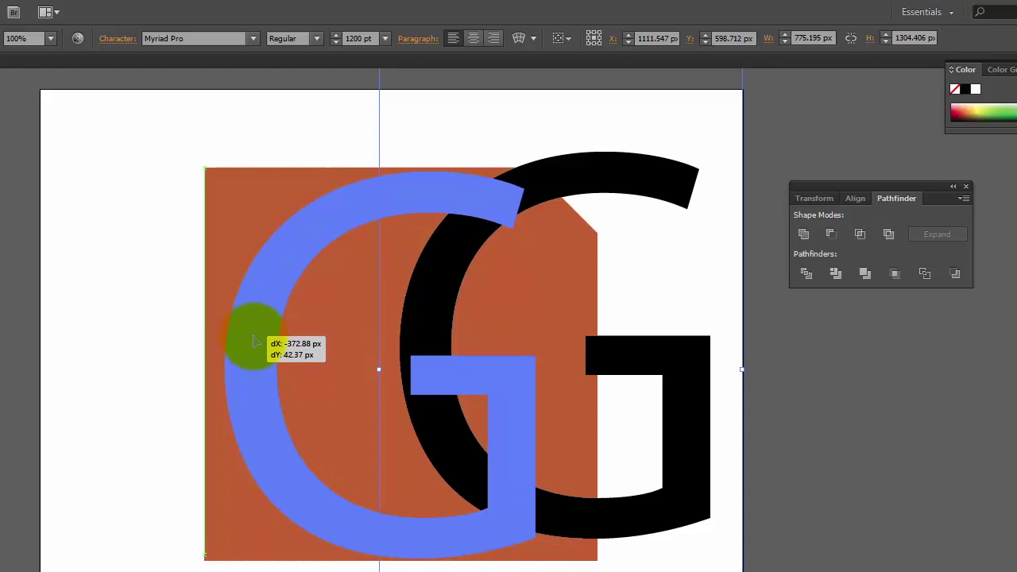
{"action": "left_click_drag", "start_coordinate": [254, 342], "coordinate": [254, 343]}
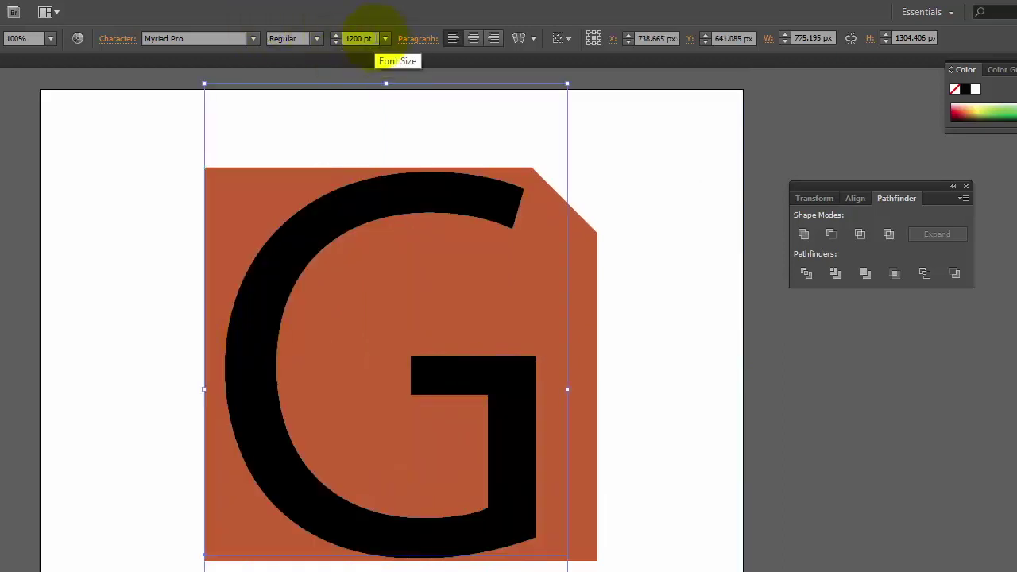
- Reduce the G's font size to 1100 pt and reposition it so it sits inside the orange shape
{"action": "type", "text": "1100"}
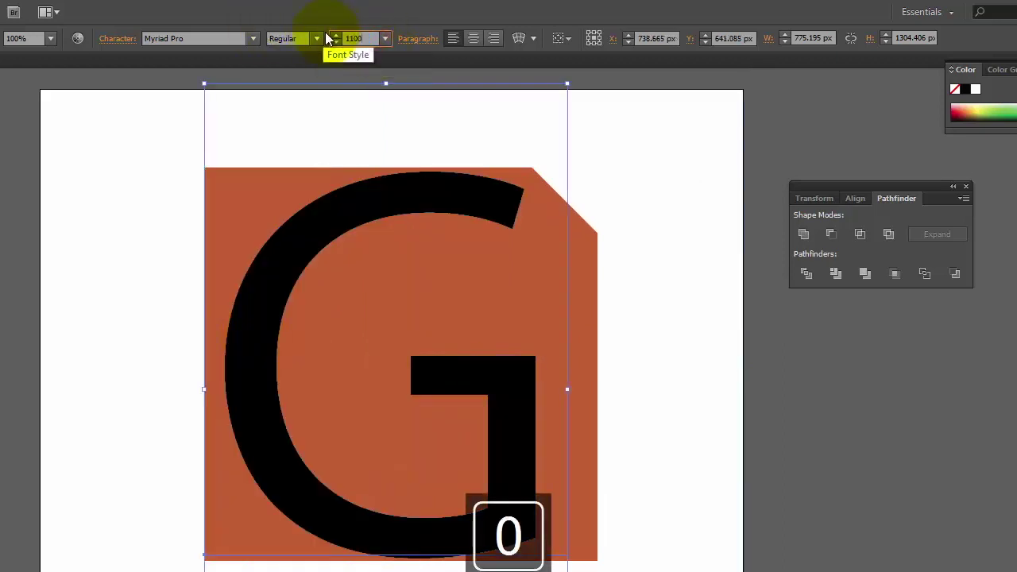
{"action": "key", "text": "Return"}
{"action": "left_click_drag", "start_coordinate": [238, 413], "coordinate": [257, 391]}
{"action": "left_click", "coordinate": [621, 215]}
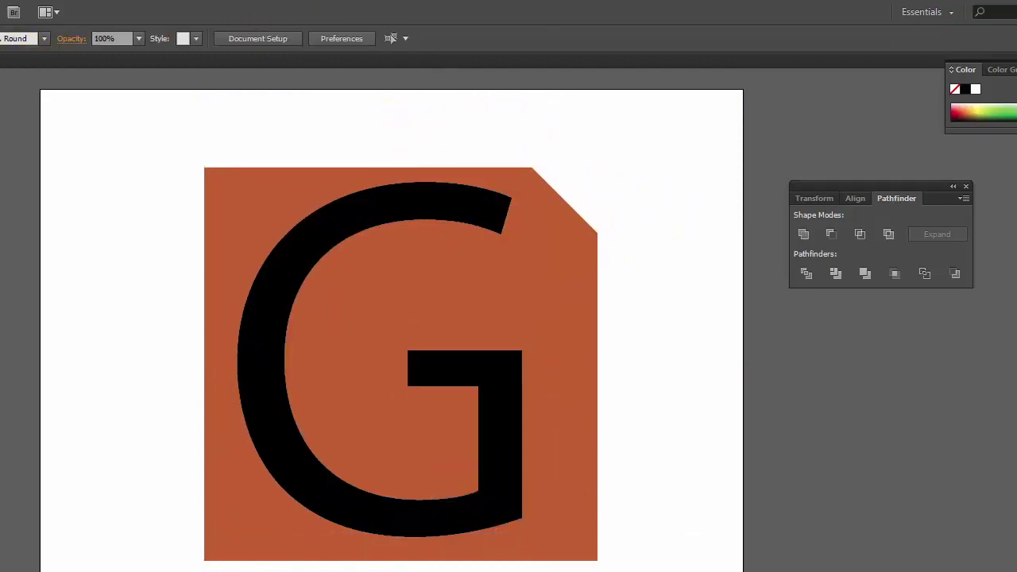
- Select the G and the orange shape together and align them on their horizontal and vertical centers
{"action": "key", "text": "alt+v"}
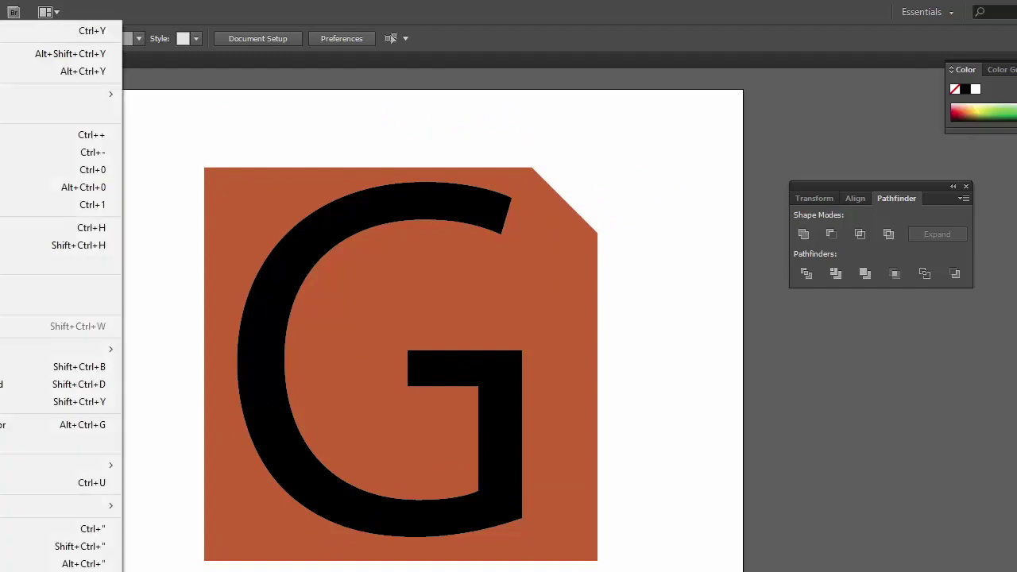
{"action": "key", "text": "Right"}
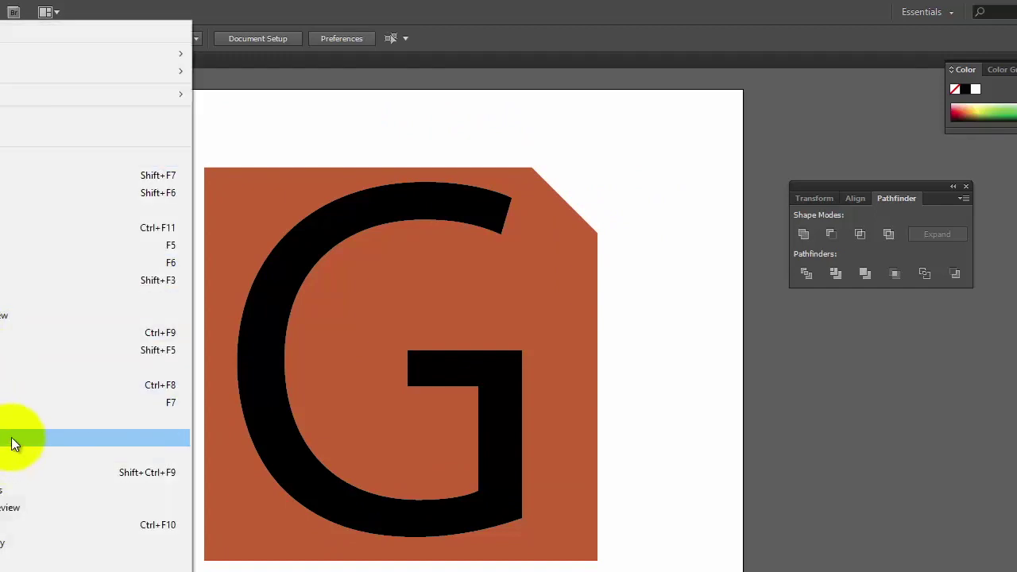
{"action": "left_click", "coordinate": [6, 174]}
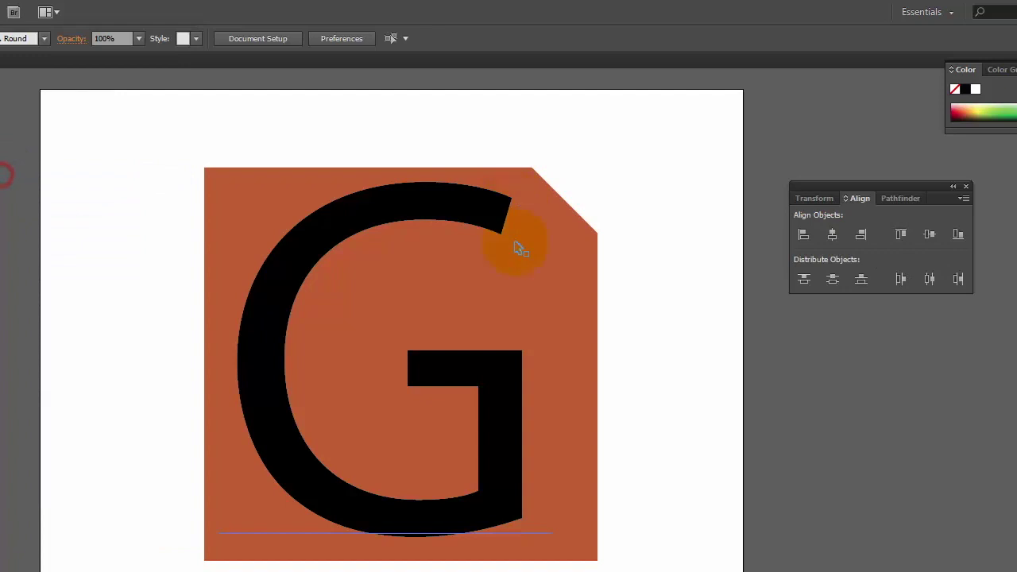
{"action": "left_click_drag", "start_coordinate": [680, 143], "coordinate": [157, 571]}
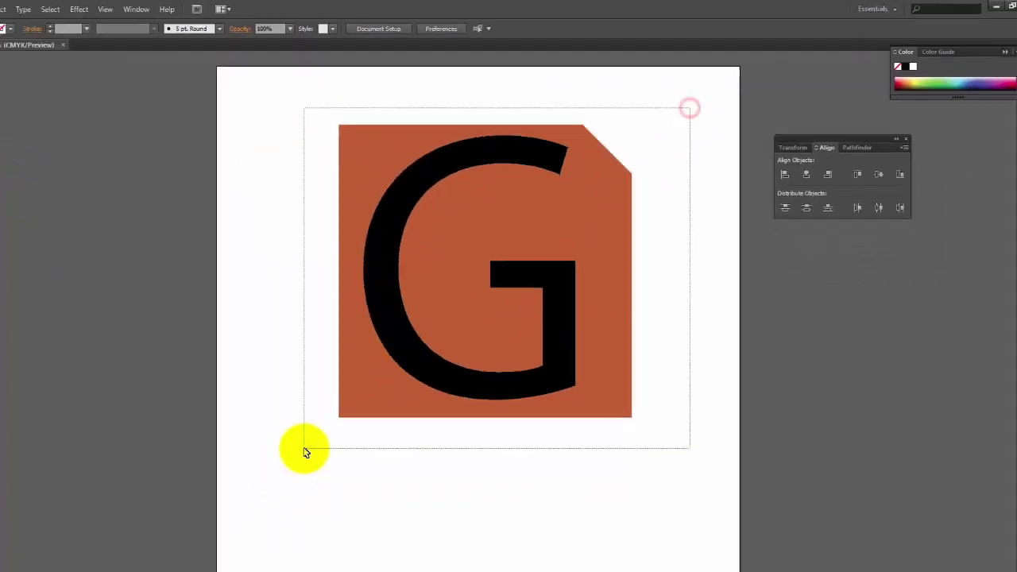
{"action": "left_click", "coordinate": [606, 195]}
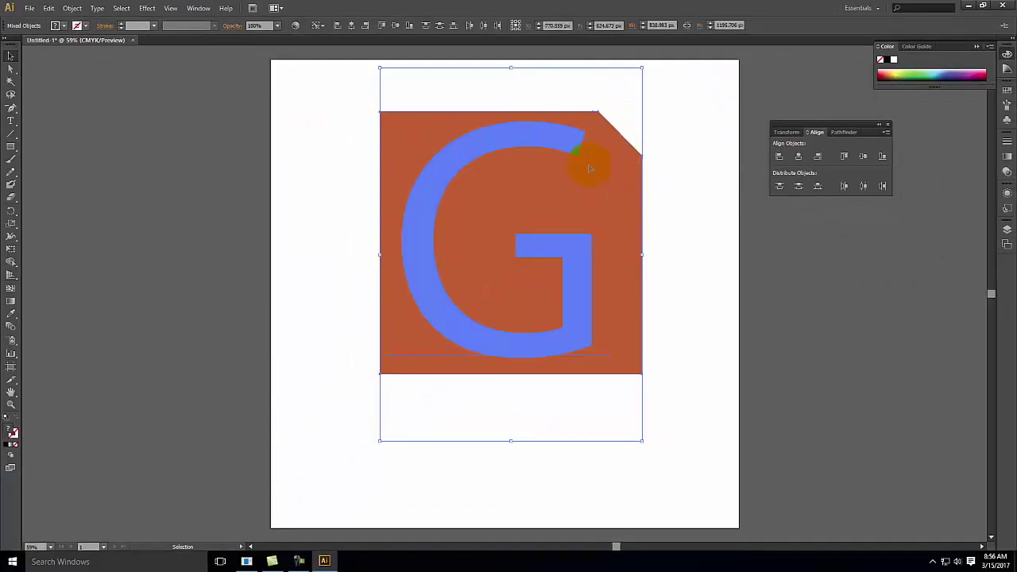
{"action": "left_click", "coordinate": [519, 140]}
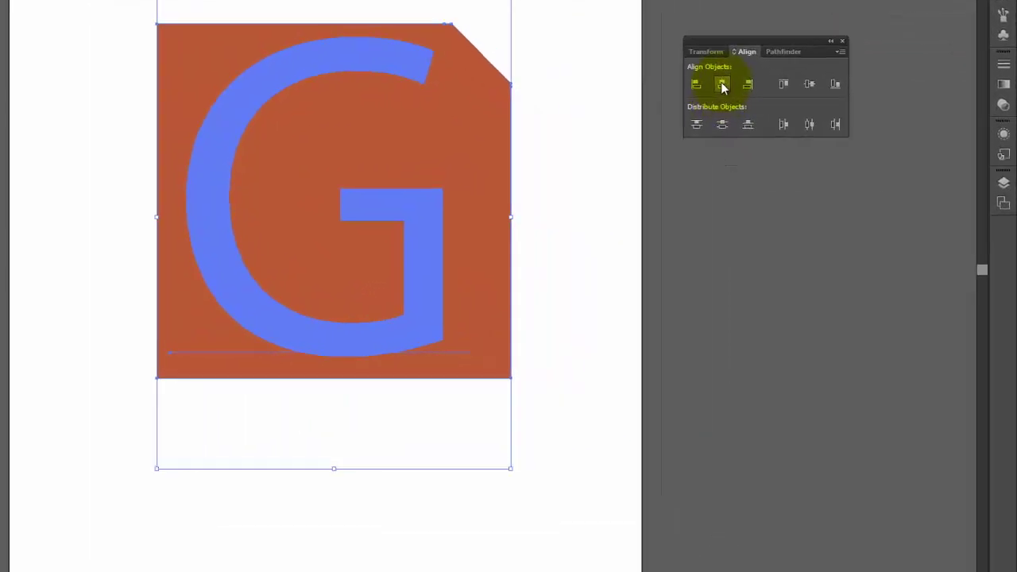
{"action": "left_click", "coordinate": [798, 156]}
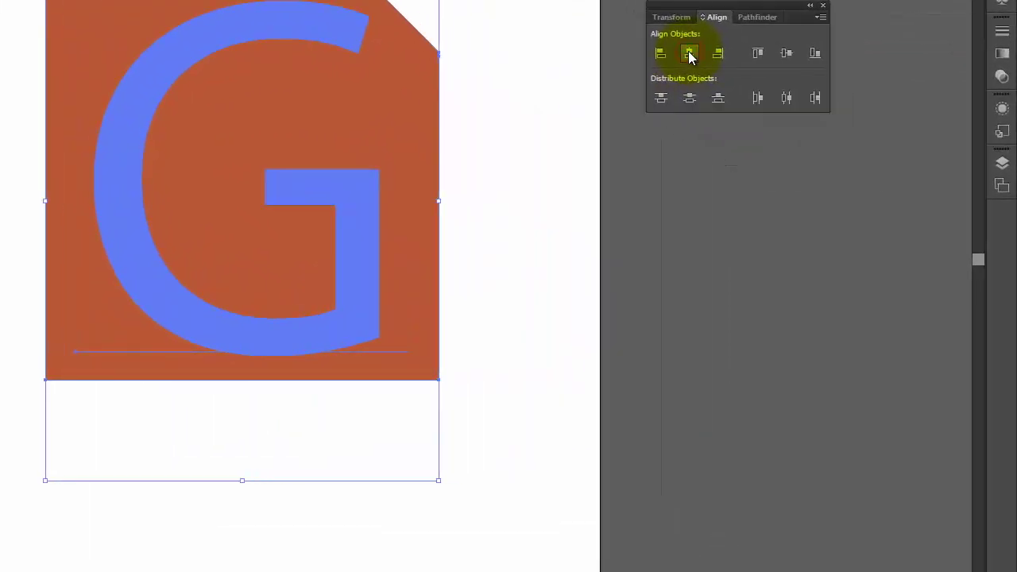
{"action": "left_click", "coordinate": [784, 57]}
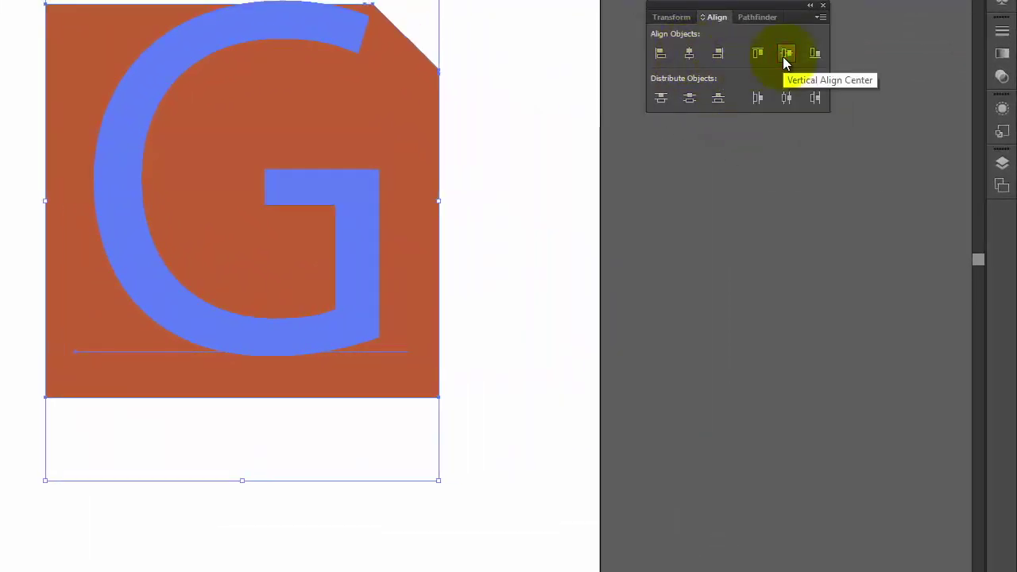
- Move the G down and slightly left so it looks vertically centered within the orange shape
{"action": "left_click", "coordinate": [526, 57]}
{"action": "left_click", "coordinate": [421, 130]}
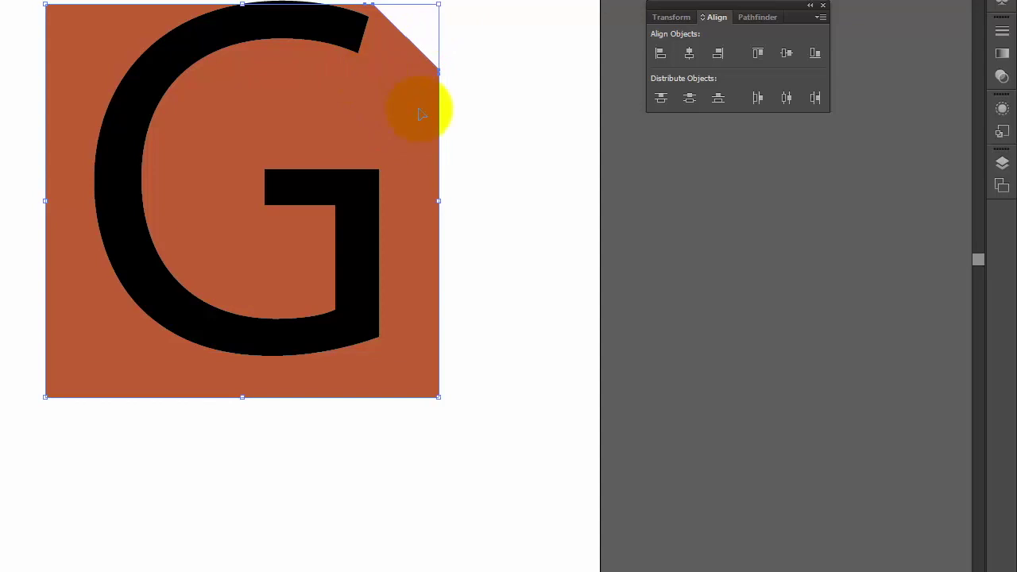
{"action": "left_click_drag", "start_coordinate": [411, 130], "coordinate": [399, 167]}
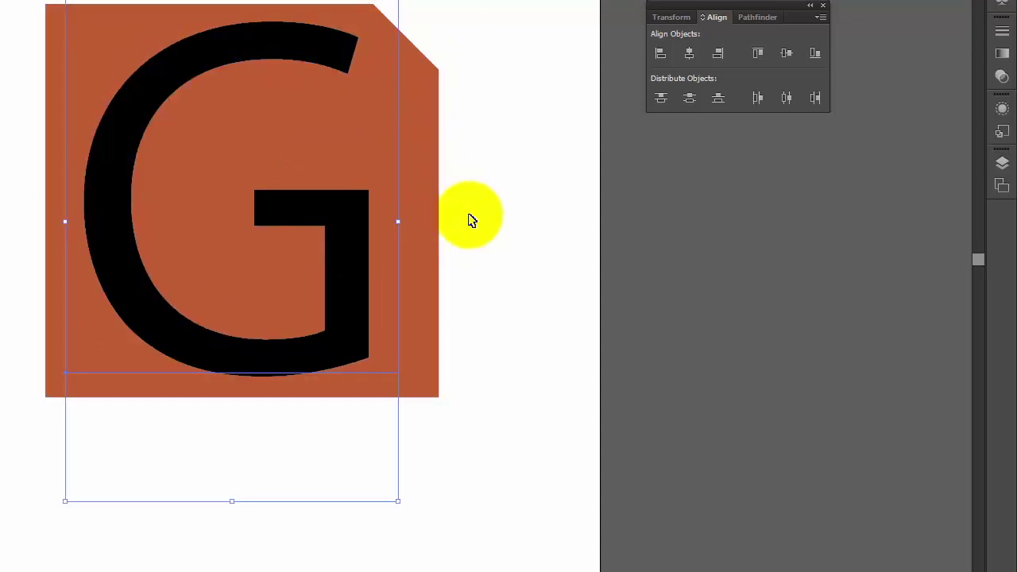
{"action": "key", "text": "Down"}
{"action": "key", "text": "Left"}
{"action": "left_click", "coordinate": [458, 167]}
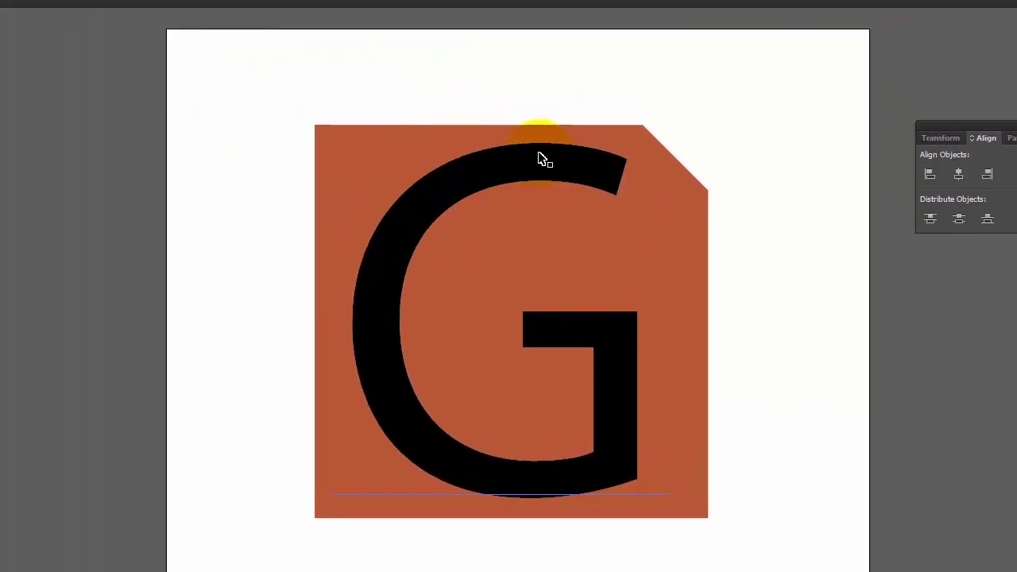
- Convert the G text to outlines with Create Outlines
{"action": "left_click", "coordinate": [266, 48]}
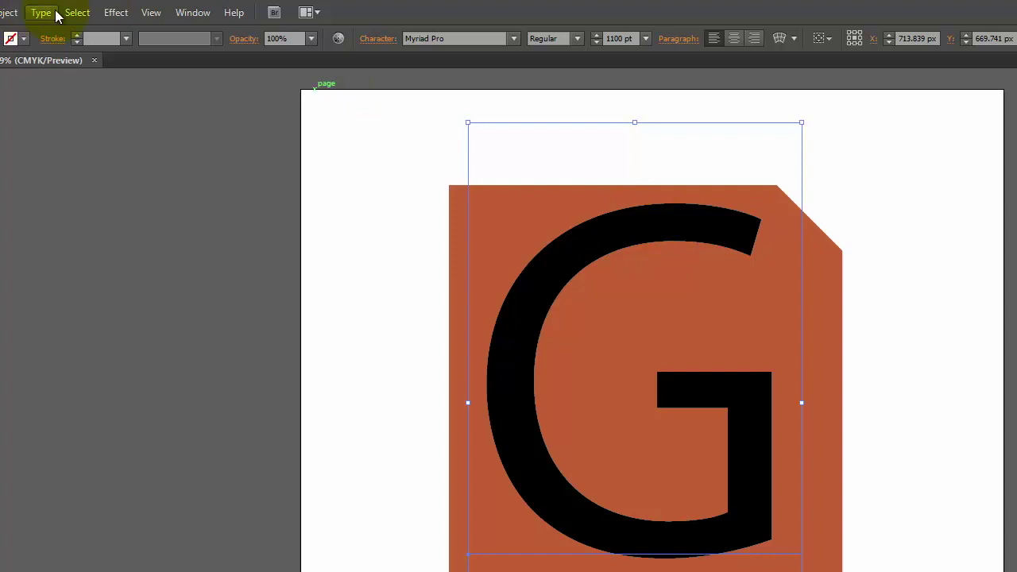
{"action": "left_click", "coordinate": [52, 14]}
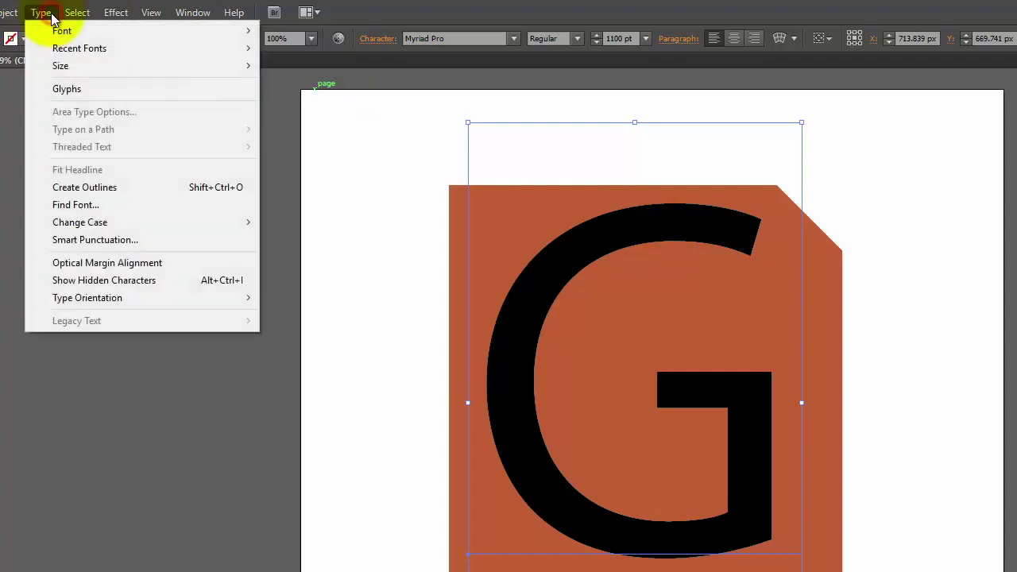
{"action": "left_click", "coordinate": [91, 189]}
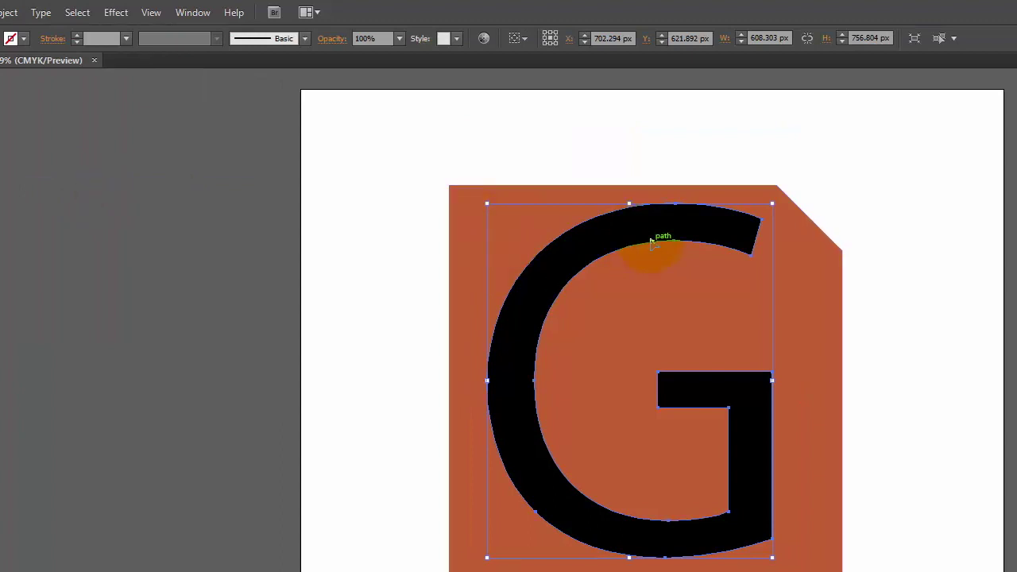
{"action": "left_click", "coordinate": [722, 166]}
- Select the outlined G and the orange shape and cut the letter out with Minus Front
{"action": "left_click_drag", "start_coordinate": [325, 89], "coordinate": [715, 403]}
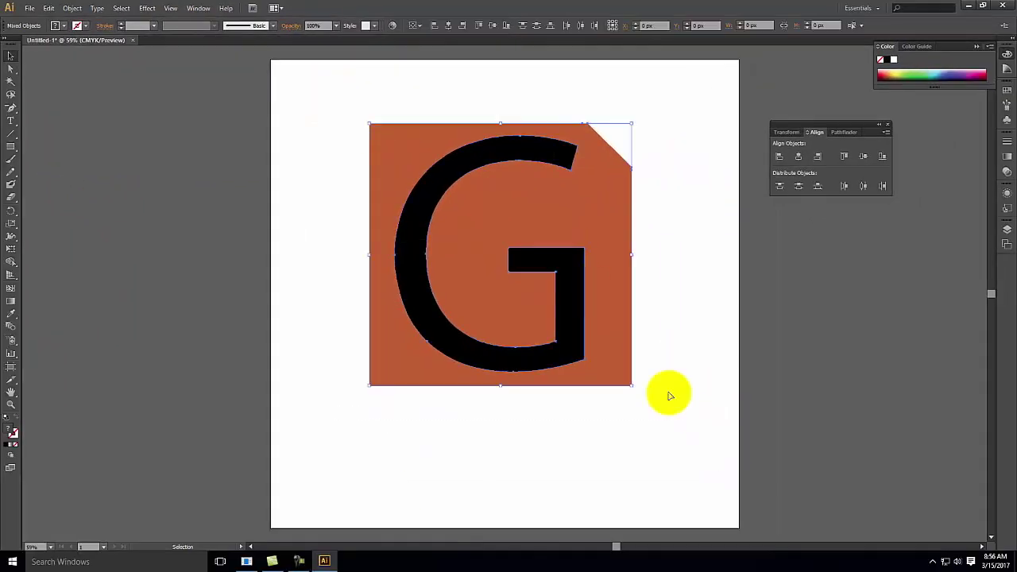
{"action": "left_click", "coordinate": [845, 133]}
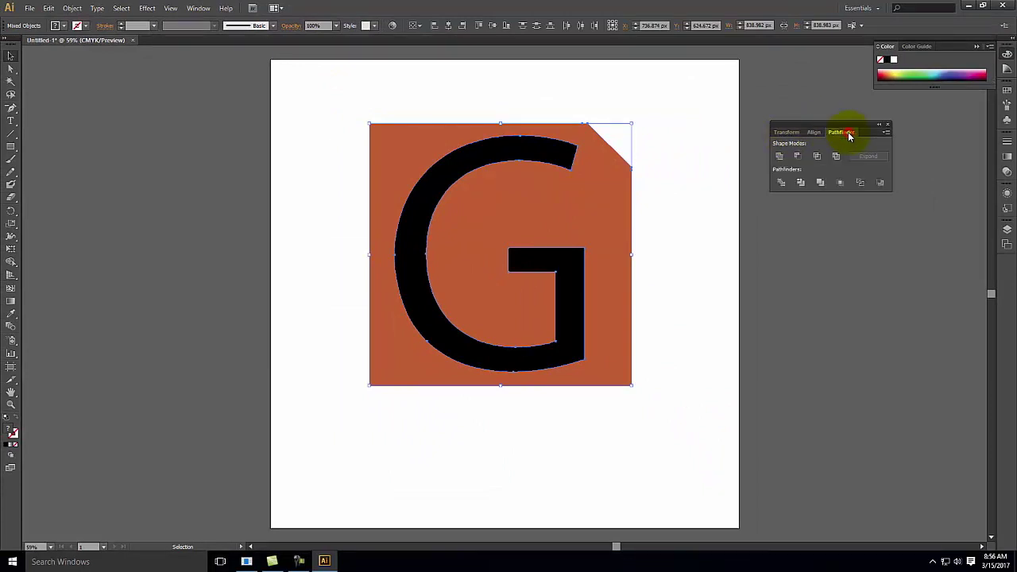
{"action": "left_click", "coordinate": [797, 157]}
{"action": "left_click", "coordinate": [672, 161]}
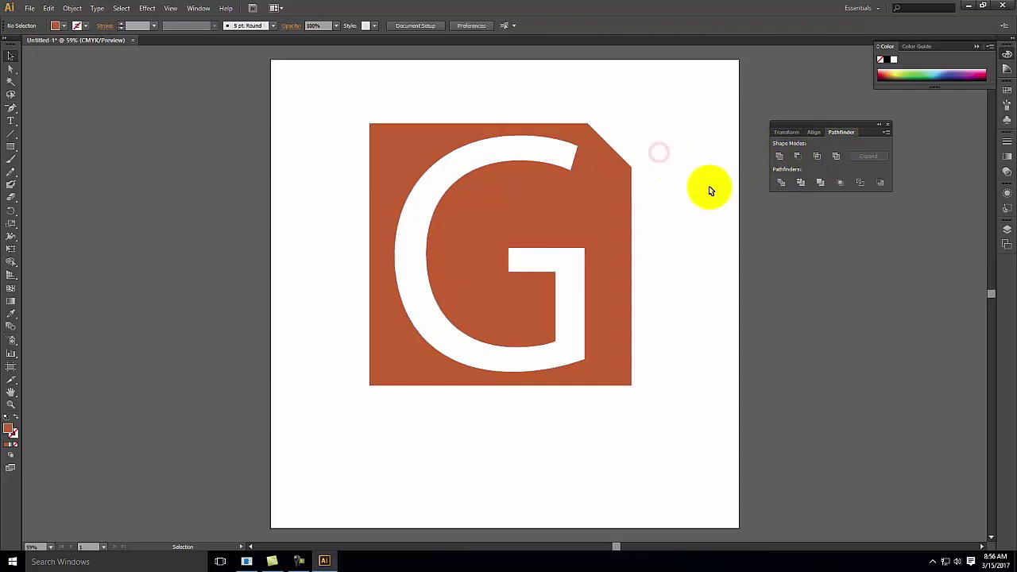
- Draw a rectangle about 603 by 1220 px over the logo's left half and fill it with blue #1025E5
{"action": "left_click", "coordinate": [11, 145]}
{"action": "left_click_drag", "start_coordinate": [326, 87], "coordinate": [514, 468]}
{"action": "double_click", "coordinate": [9, 431]}
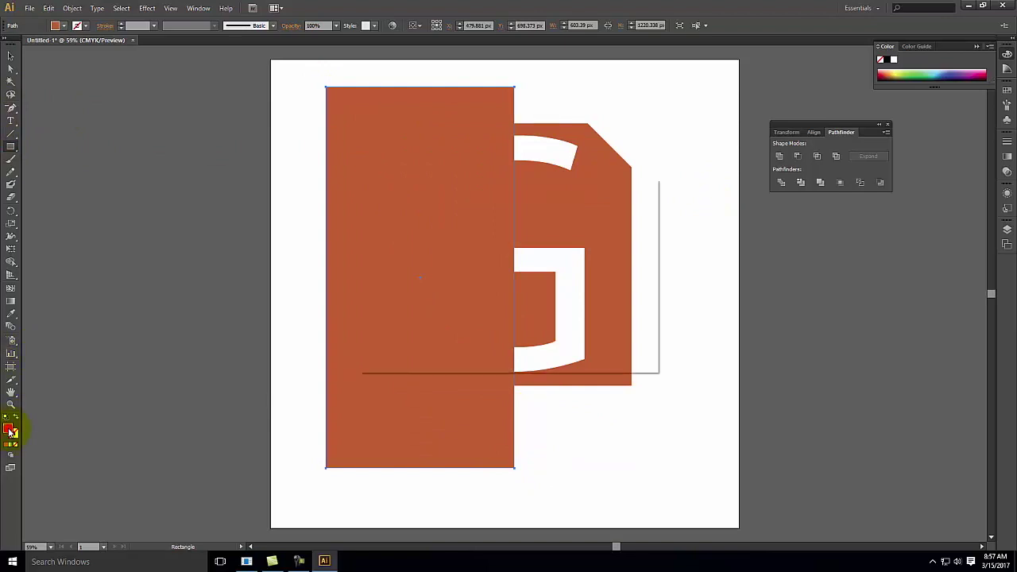
{"action": "left_click", "coordinate": [515, 253]}
{"action": "left_click", "coordinate": [500, 220]}
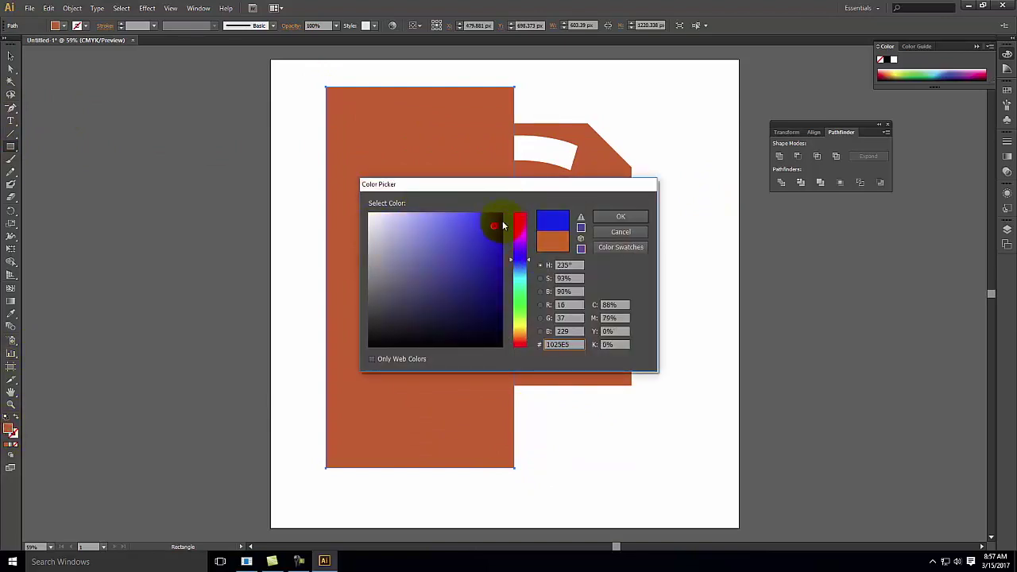
{"action": "left_click", "coordinate": [611, 216]}
- Send the blue rectangle to the back, behind the cut-out logo
{"action": "left_click", "coordinate": [11, 56]}
{"action": "right_click", "coordinate": [422, 108]}
{"action": "mouse_move", "coordinate": [479, 264]}
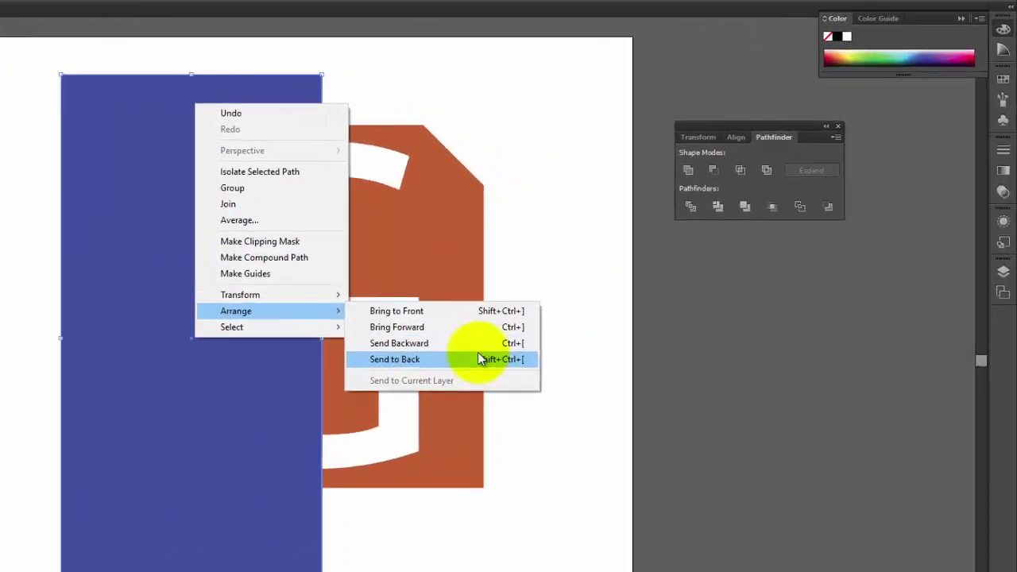
{"action": "left_click", "coordinate": [566, 292]}
{"action": "left_click", "coordinate": [527, 130]}
- Slide the blue rectangle sideways behind the cut-out G to demonstrate the transparency, and delete it
{"action": "left_click_drag", "start_coordinate": [103, 104], "coordinate": [354, 94]}
{"action": "left_click_drag", "start_coordinate": [422, 91], "coordinate": [96, 98]}
{"action": "key", "text": "Delete"}
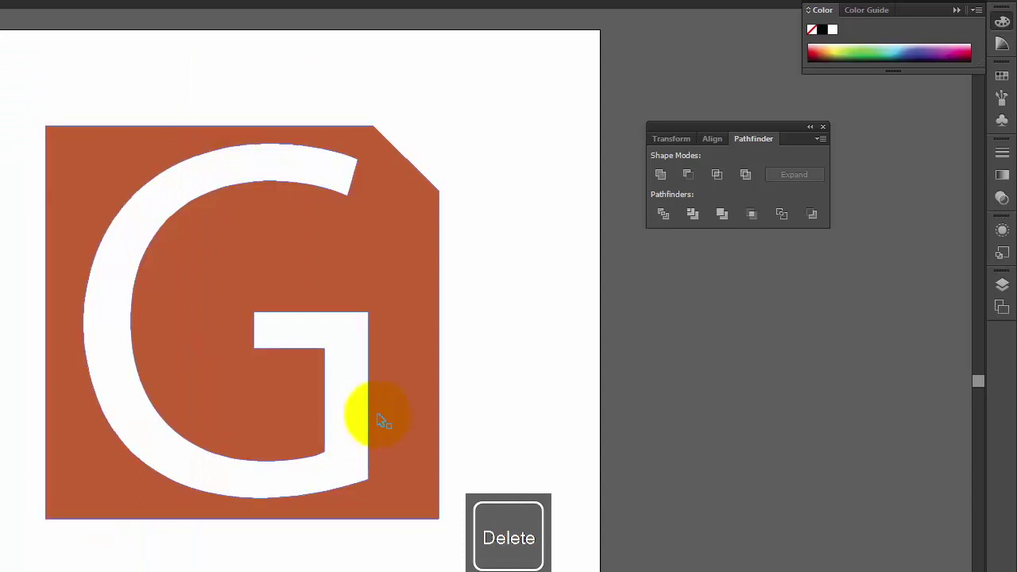
- Draw a blue rectangle about 506 by 1049 px covering the right half of the logo
{"action": "left_click", "coordinate": [202, 264]}
{"action": "left_click", "coordinate": [380, 525]}
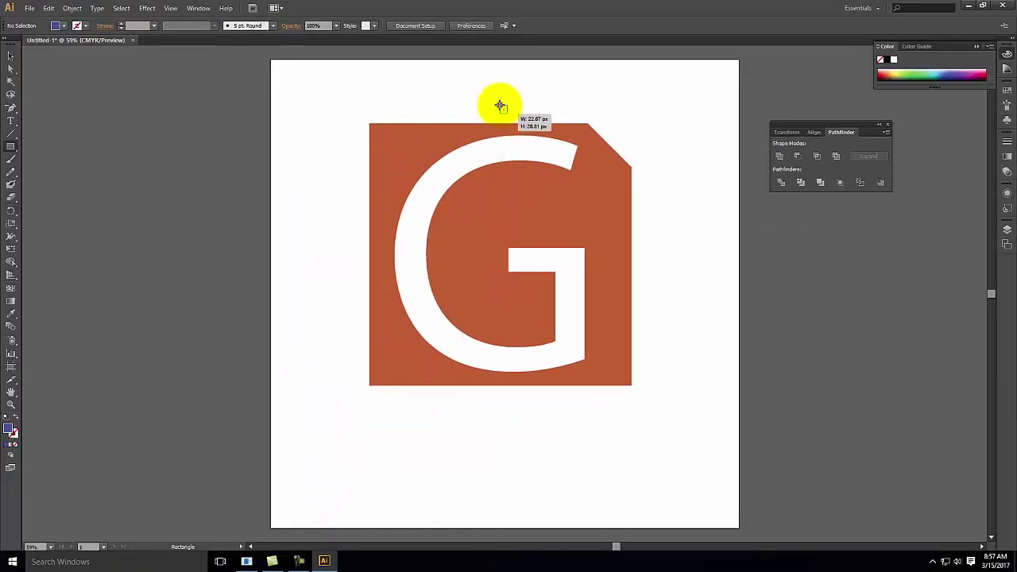
{"action": "left_click_drag", "start_coordinate": [239, 99], "coordinate": [490, 516]}
{"action": "left_click_drag", "start_coordinate": [665, 383], "coordinate": [657, 431]}
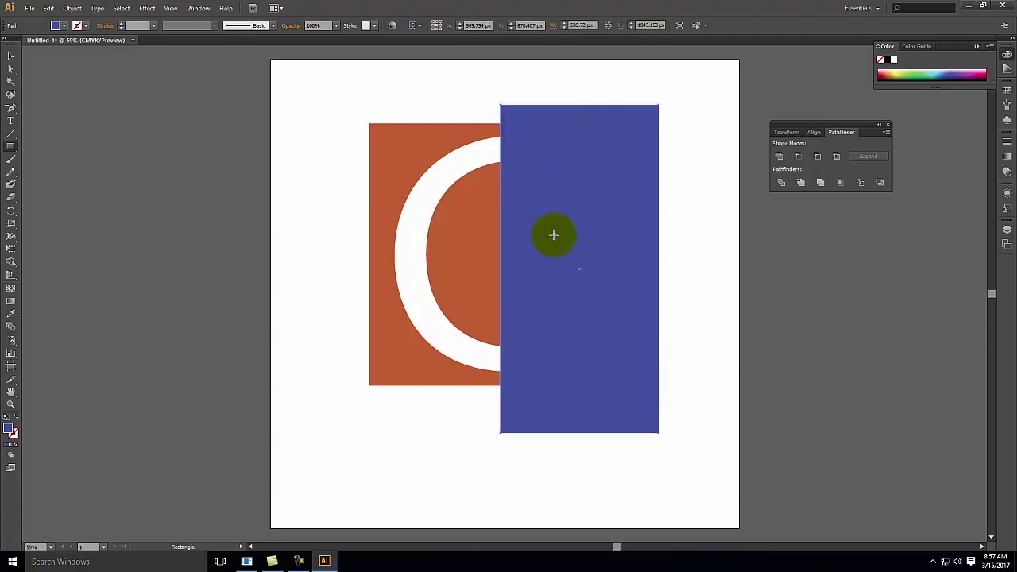
- Change the blue rectangle's fill to CMYK 0, 0, 0, 75
{"action": "double_click", "coordinate": [10, 430]}
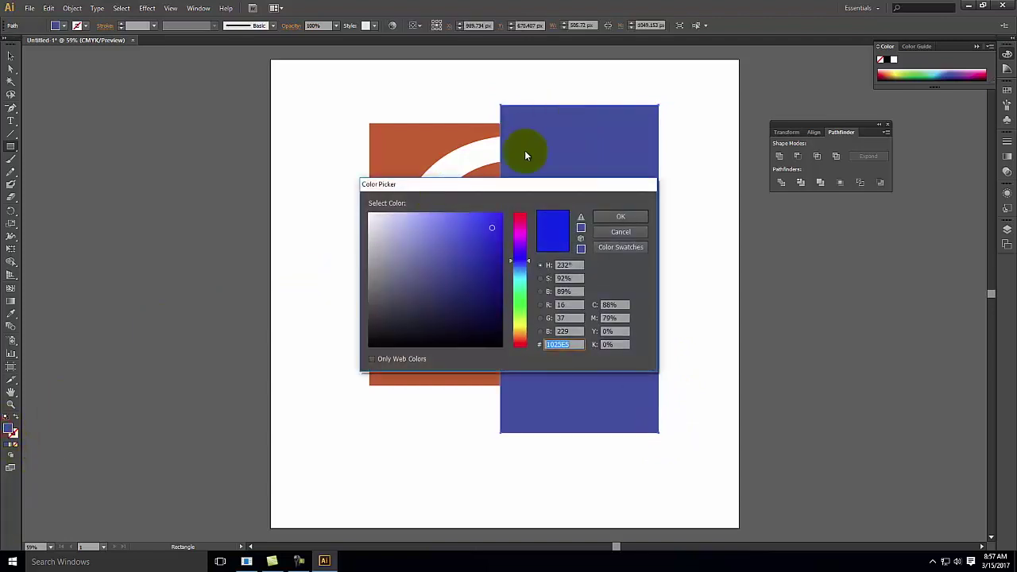
{"action": "left_click", "coordinate": [616, 304]}
{"action": "type", "text": "0"}
{"action": "key", "text": "Tab"}
{"action": "type", "text": "0"}
{"action": "key", "text": "Tab"}
{"action": "key", "text": "Tab"}
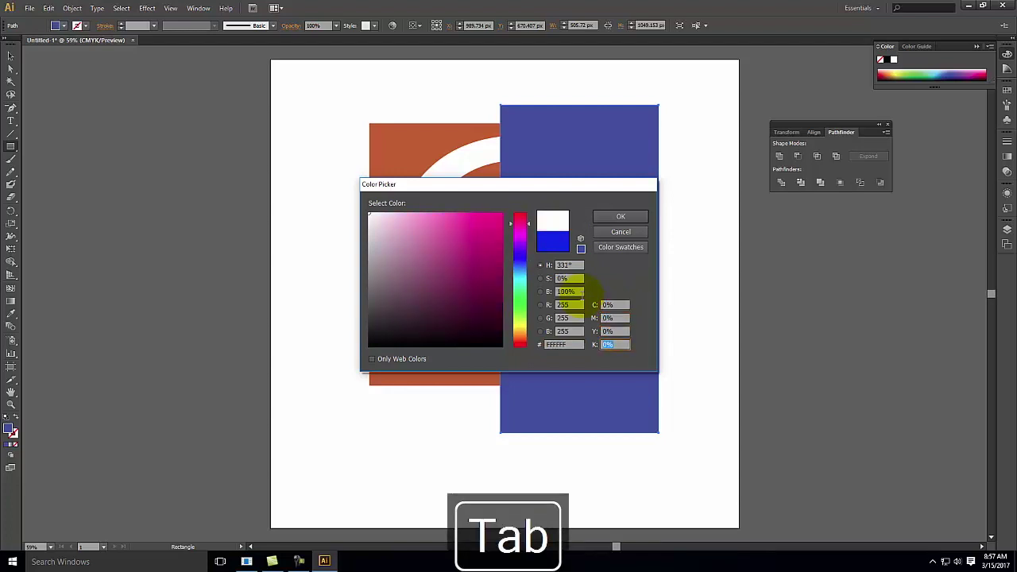
{"action": "type", "text": "75"}
{"action": "key", "text": "Return"}
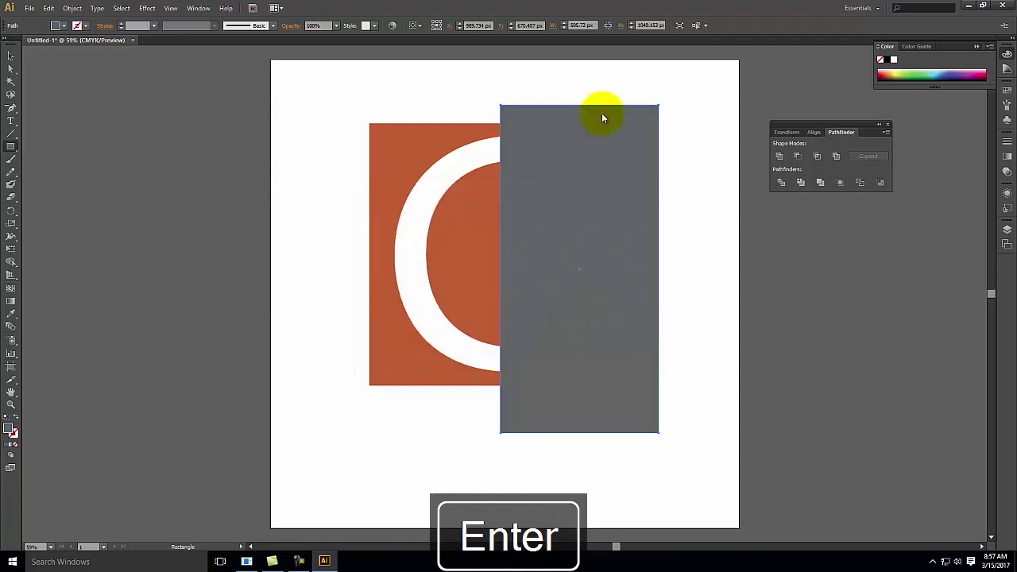
- Set the blending mode of the gray rectangle over the logo's right half to Multiply
{"action": "left_click", "coordinate": [11, 54]}
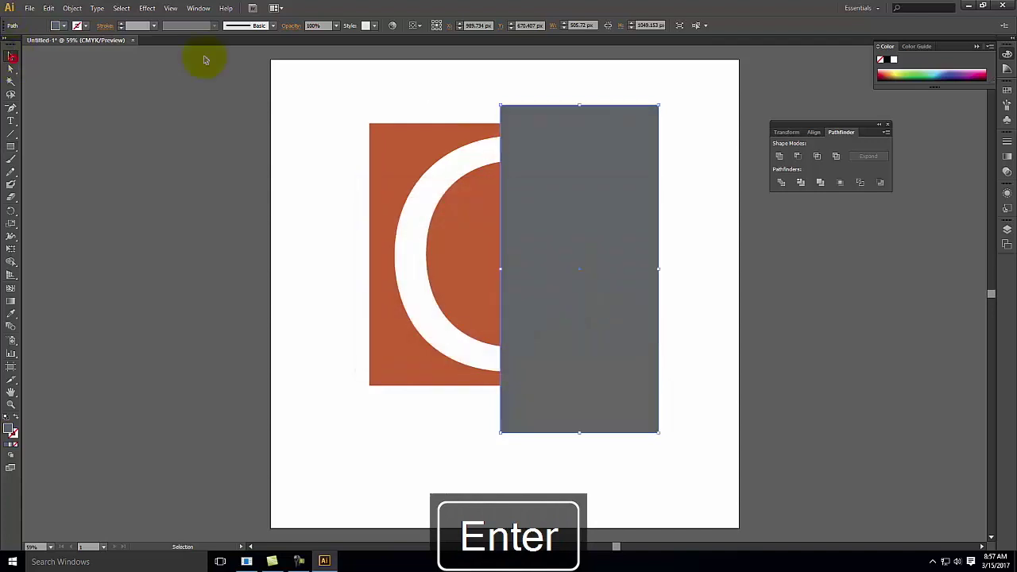
{"action": "left_click", "coordinate": [601, 81]}
{"action": "left_click", "coordinate": [628, 115]}
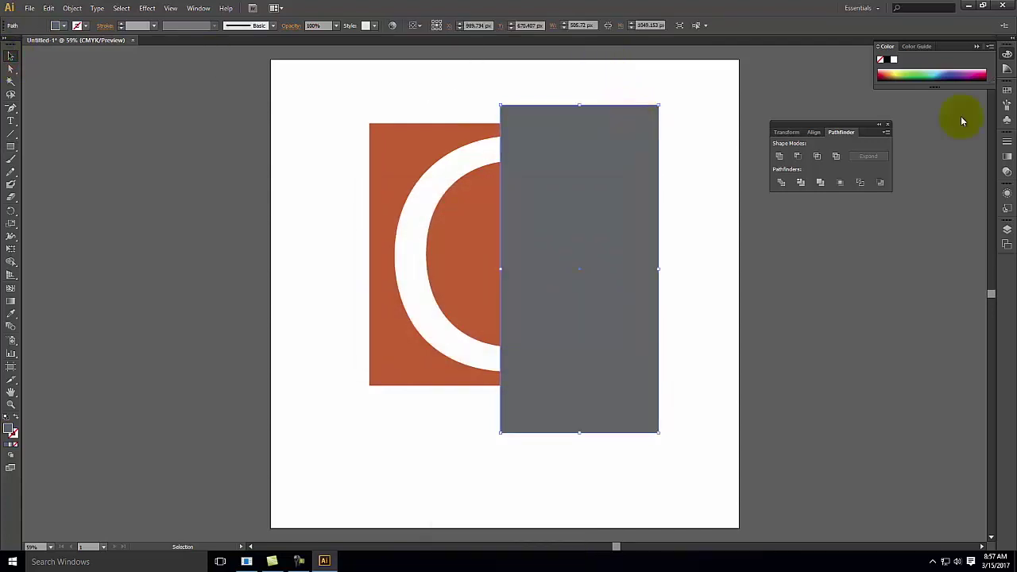
{"action": "left_click", "coordinate": [1006, 172]}
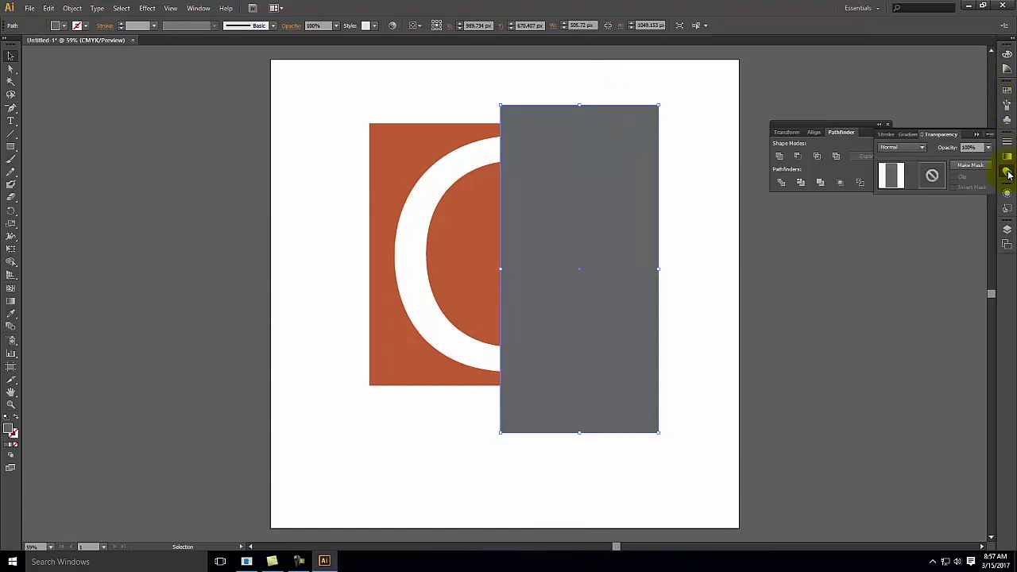
{"action": "left_click", "coordinate": [923, 148]}
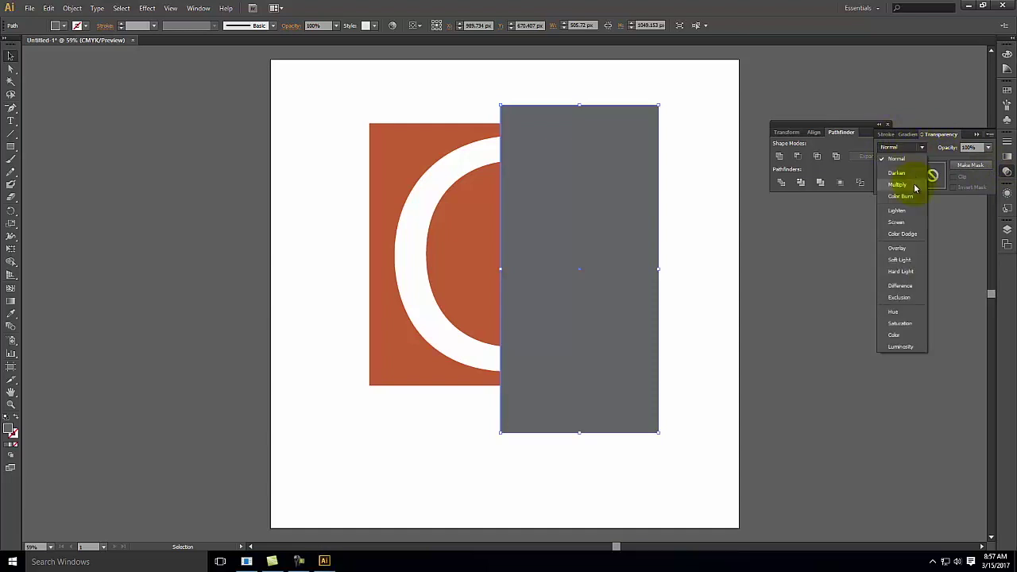
{"action": "left_click", "coordinate": [915, 186]}
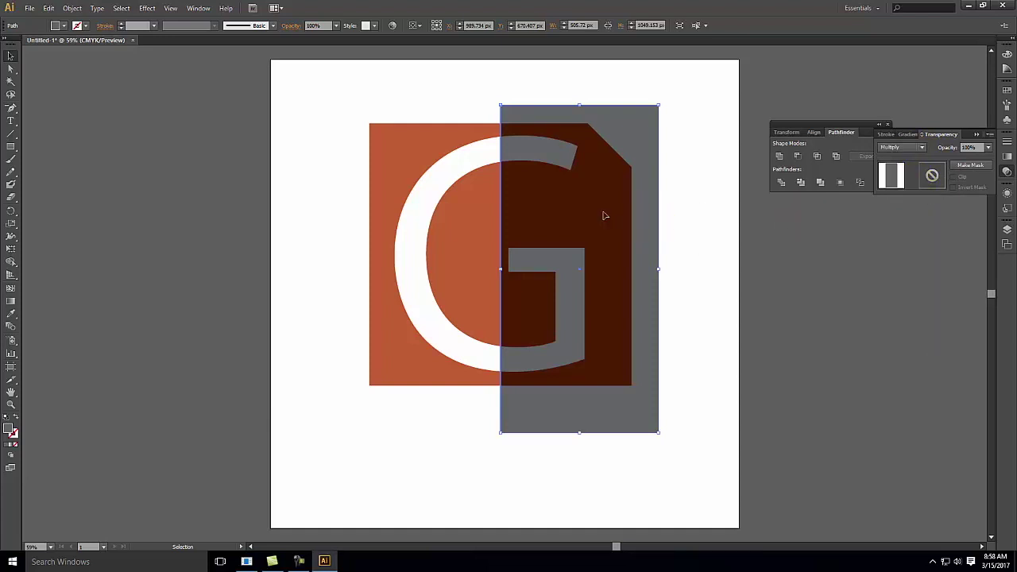
- Try the Darken and Color Burn blending modes on the gray rectangle, and set it back to Multiply
{"action": "left_click", "coordinate": [918, 148]}
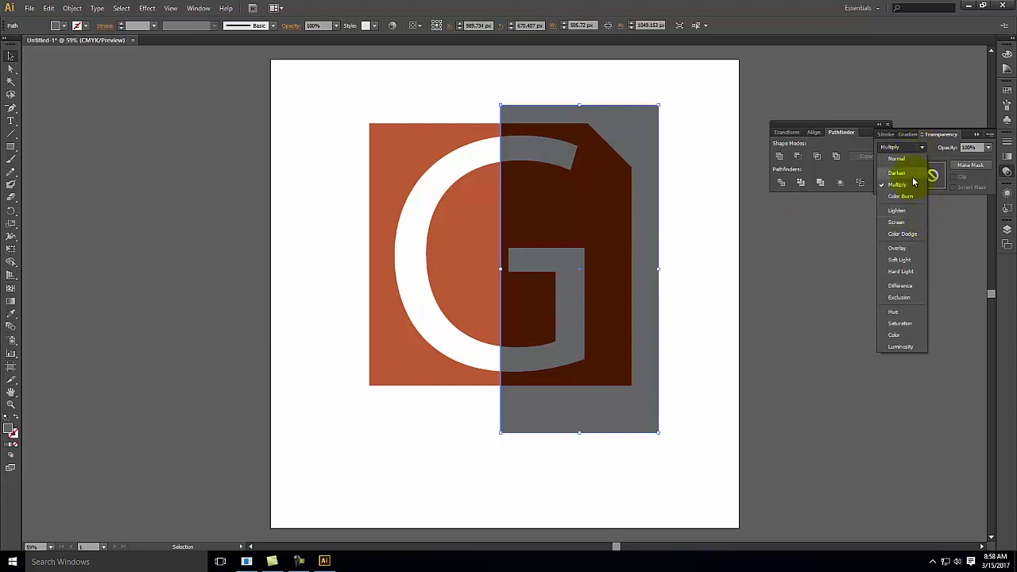
{"action": "left_click", "coordinate": [913, 173]}
{"action": "left_click", "coordinate": [921, 149]}
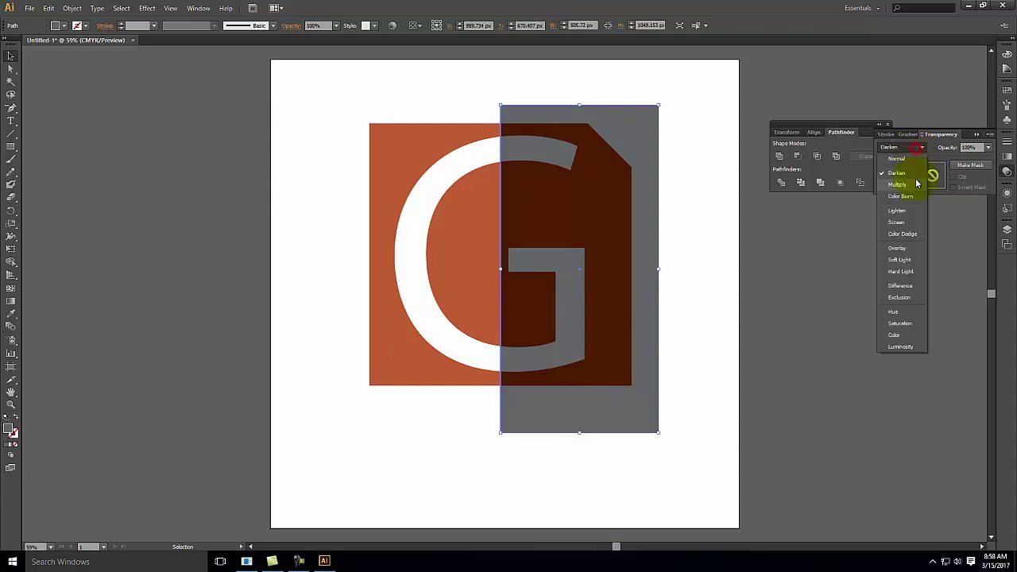
{"action": "left_click", "coordinate": [915, 198]}
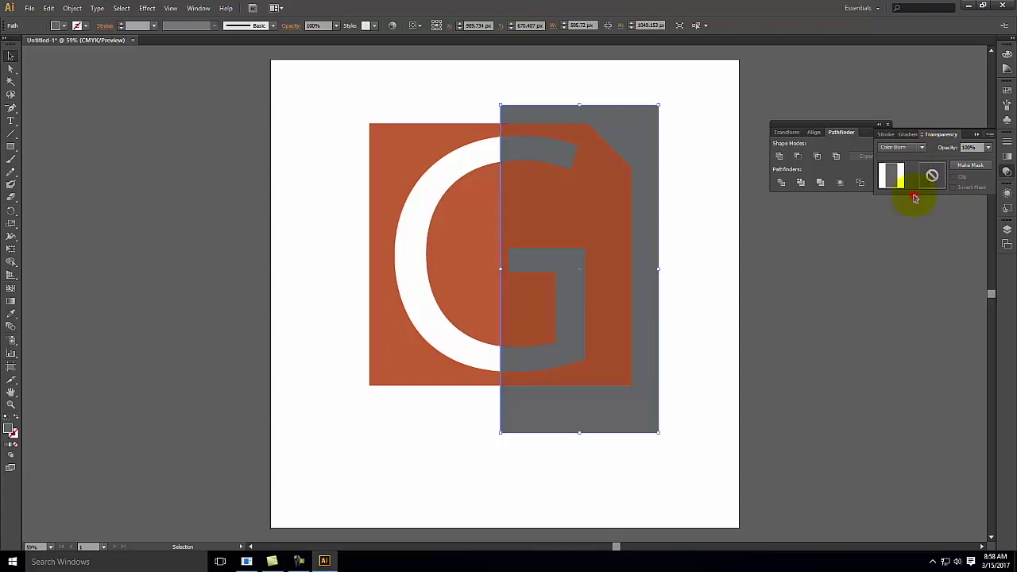
{"action": "left_click", "coordinate": [913, 153]}
{"action": "left_click", "coordinate": [911, 186]}
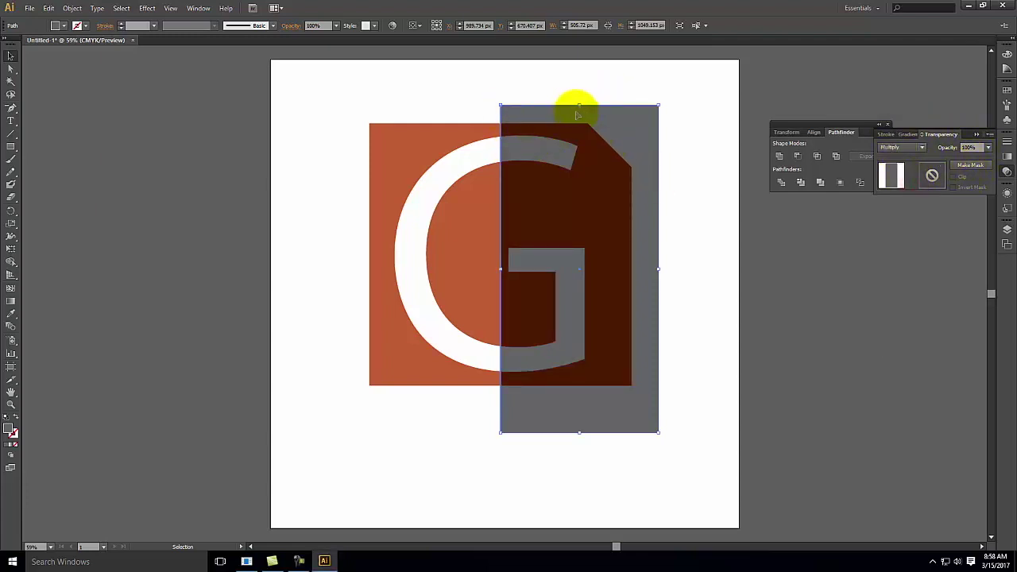
- Lower the gray rectangle's upper edge to the logo's upper edge, and delete the rectangle
{"action": "left_click_drag", "start_coordinate": [580, 104], "coordinate": [580, 123]}
{"action": "key", "text": "Delete"}
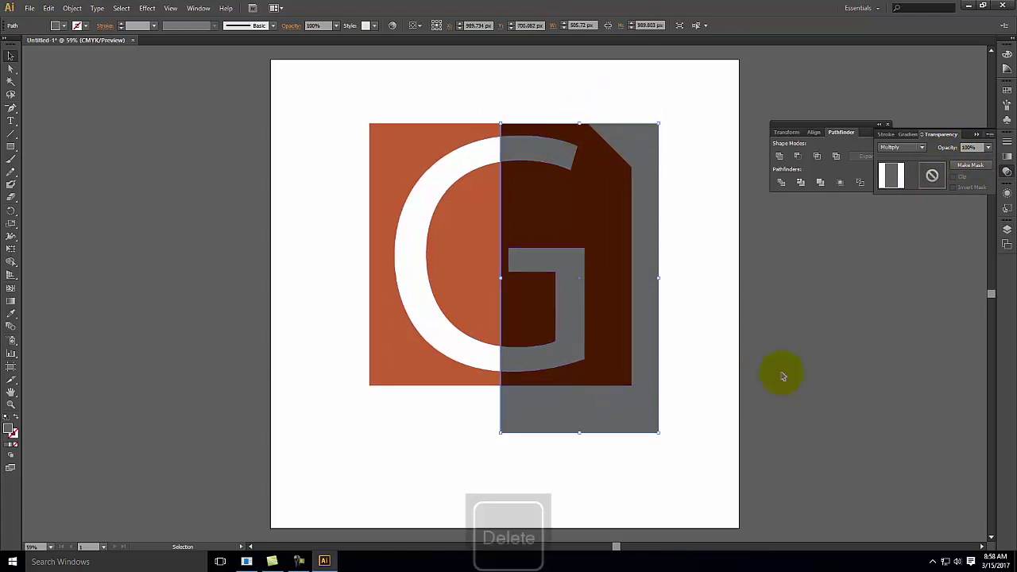
- Duplicate the cut-out G logo and place the copy to the right of the original, partly off the artboard
{"action": "left_click", "coordinate": [570, 210]}
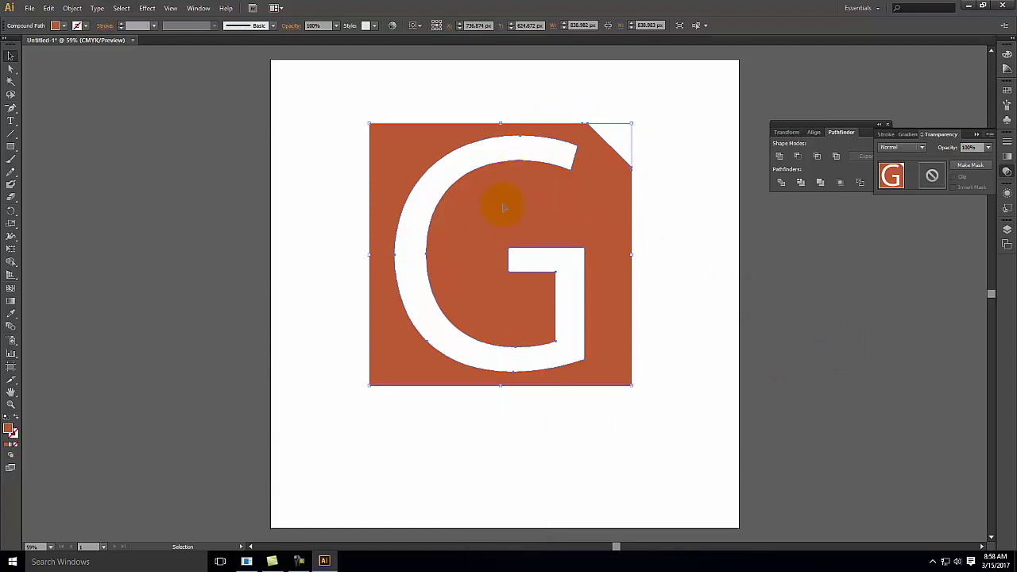
{"action": "key", "text": "ctrl+c"}
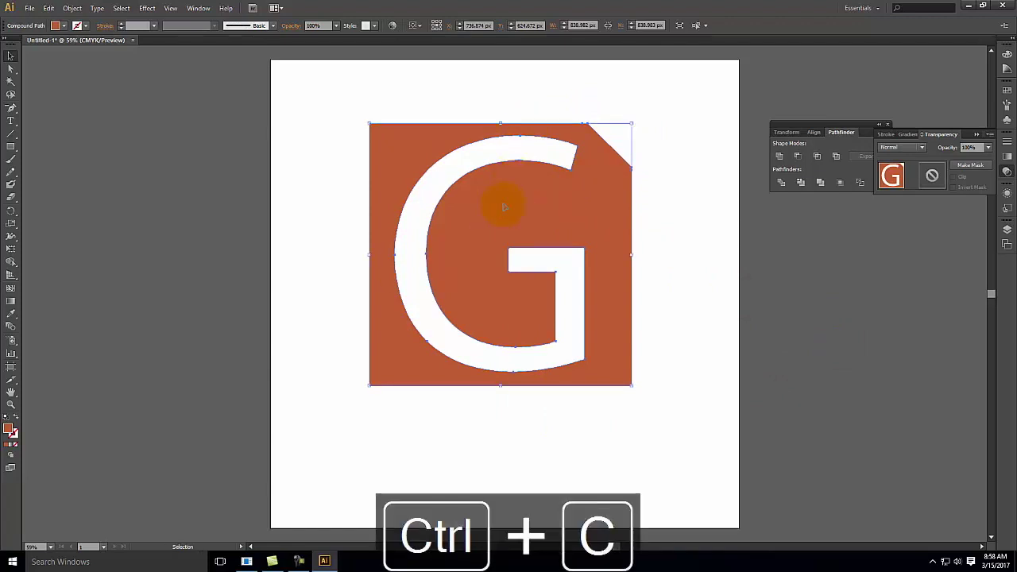
{"action": "key", "text": "ctrl+v"}
{"action": "left_click_drag", "start_coordinate": [547, 243], "coordinate": [900, 292]}
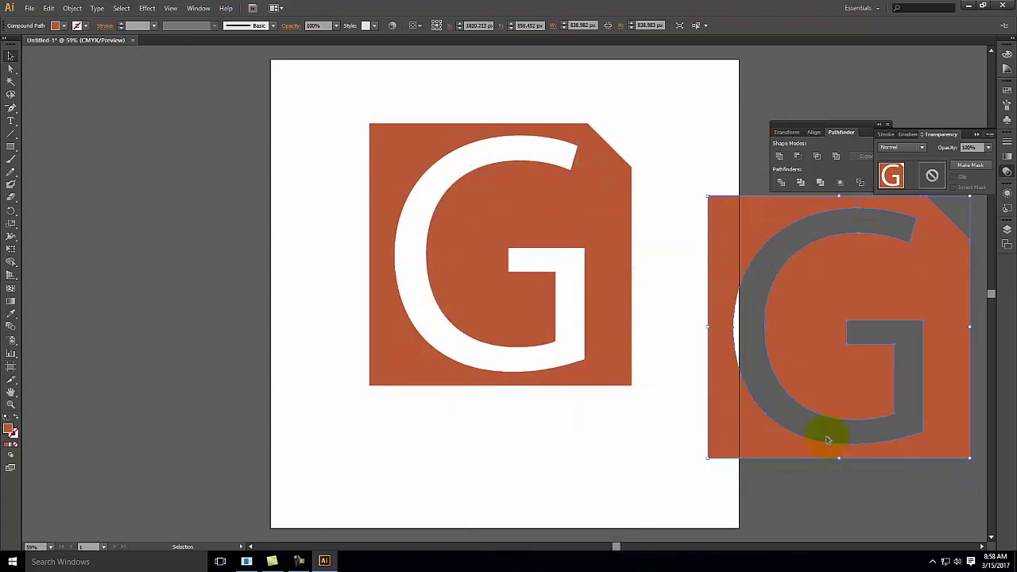
- Draw a rectangle about 517 by 968 px covering the left half of the logo copy
{"action": "left_click", "coordinate": [11, 146]}
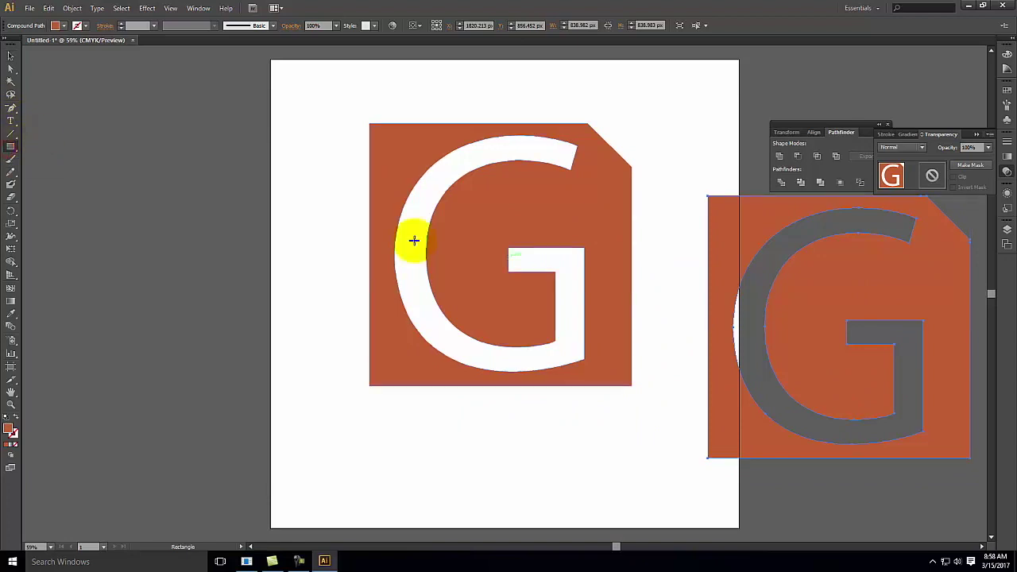
{"action": "left_click_drag", "start_coordinate": [678, 174], "coordinate": [838, 476]}
{"action": "left_click", "coordinate": [12, 56]}
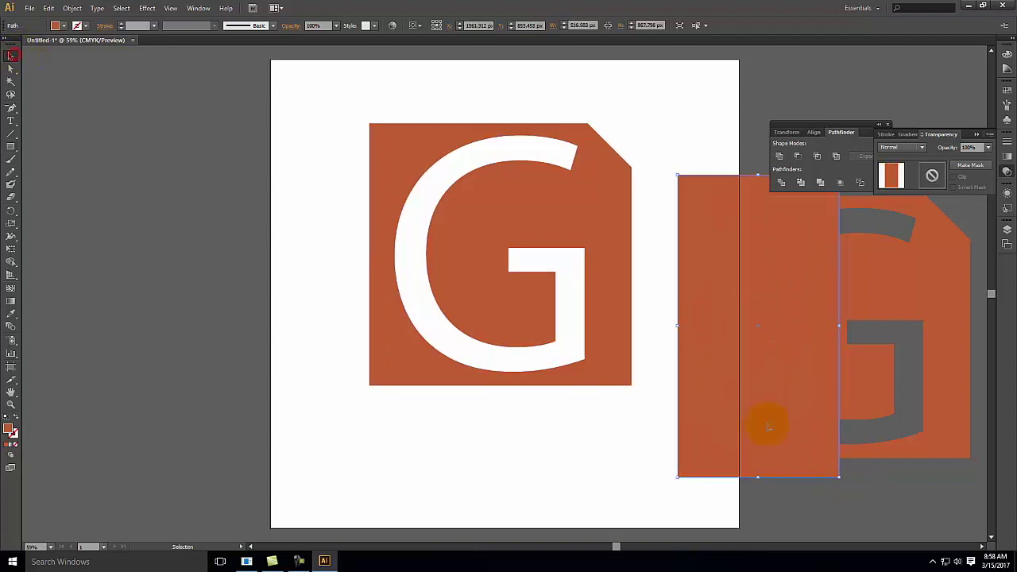
- Subtract the rectangle from the logo copy with Minus Front, and move the remaining half closer to the original logo
{"action": "left_click_drag", "start_coordinate": [941, 512], "coordinate": [768, 286]}
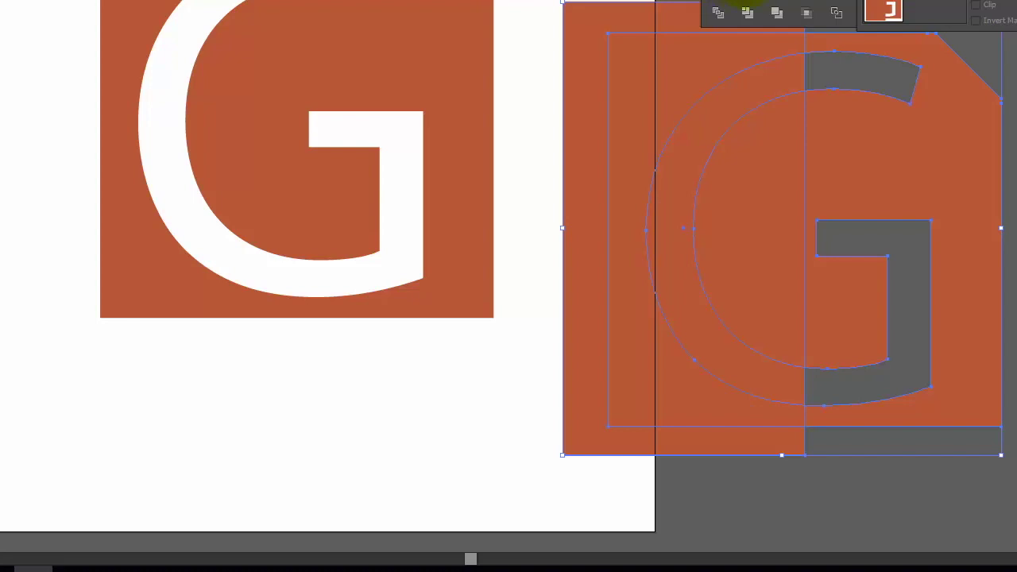
{"action": "left_click", "coordinate": [746, 13]}
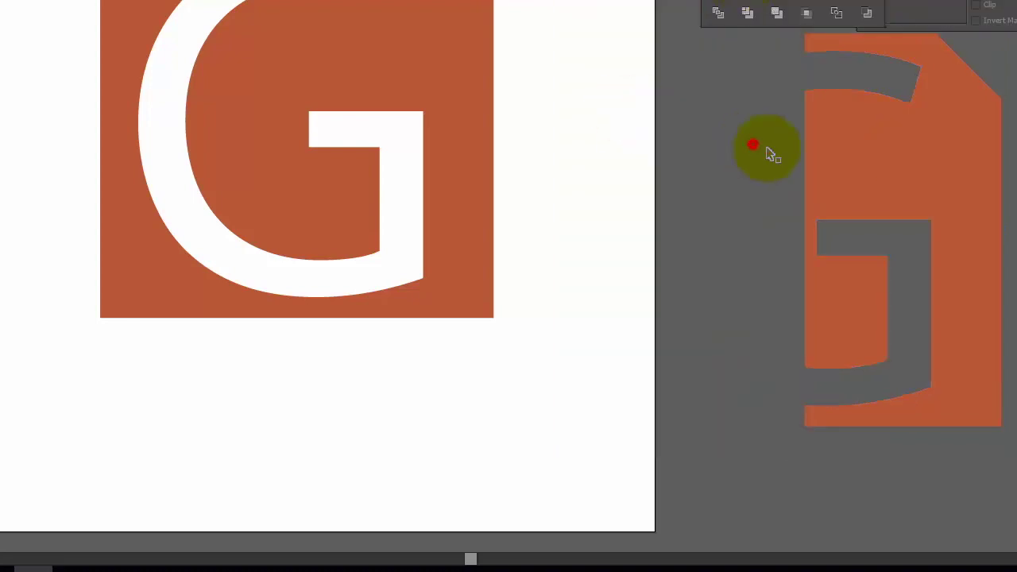
{"action": "left_click", "coordinate": [877, 157]}
{"action": "left_click_drag", "start_coordinate": [893, 174], "coordinate": [659, 166]}
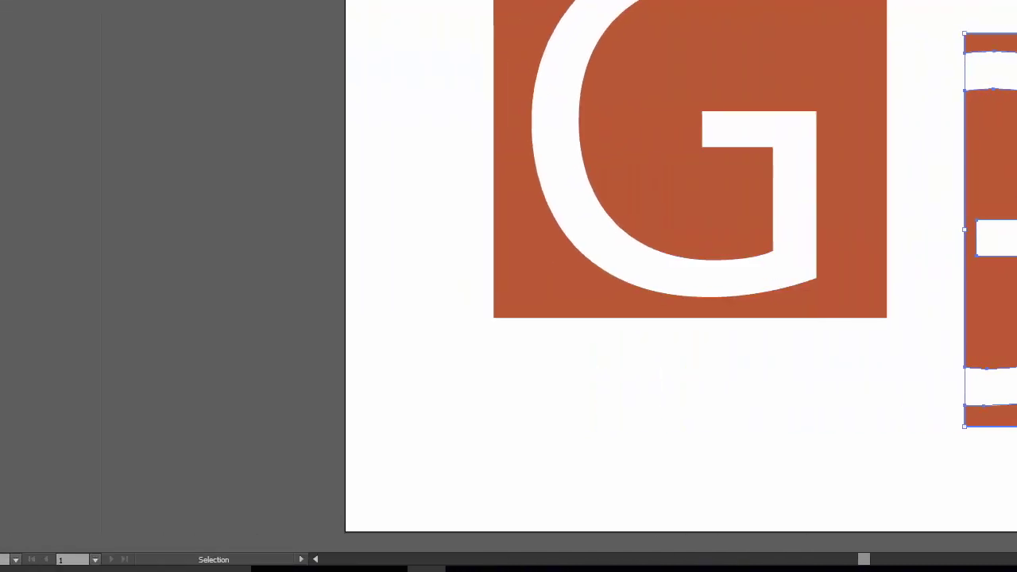
- Fill the half-logo shape with gray, CMYK 0, 0, 0, 50
{"action": "double_click", "coordinate": [12, 383]}
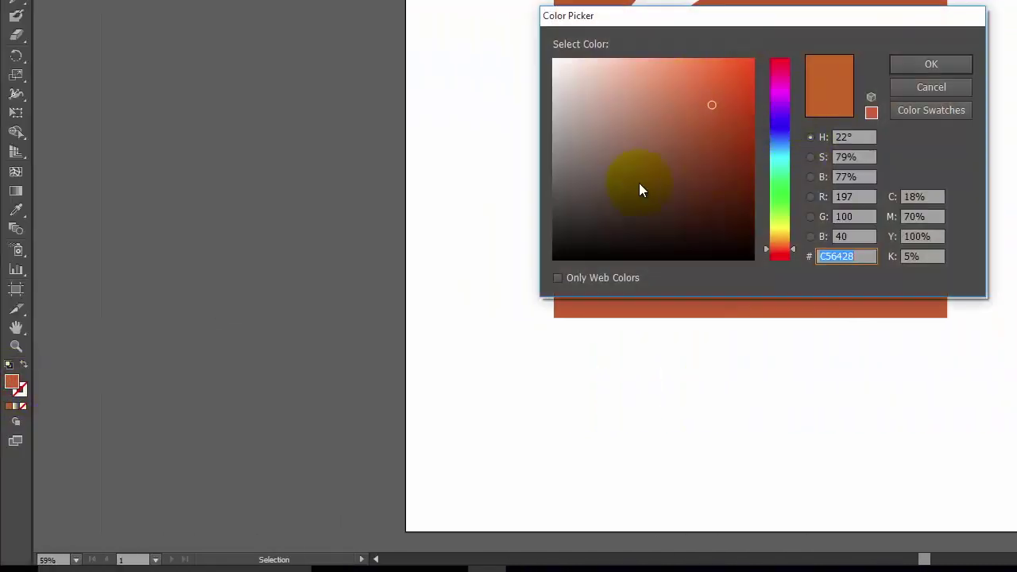
{"action": "left_click", "coordinate": [917, 197]}
{"action": "type", "text": "0"}
{"action": "key", "text": "Tab"}
{"action": "type", "text": "0"}
{"action": "key", "text": "Tab"}
{"action": "type", "text": "0"}
{"action": "key", "text": "Tab"}
{"action": "type", "text": "50"}
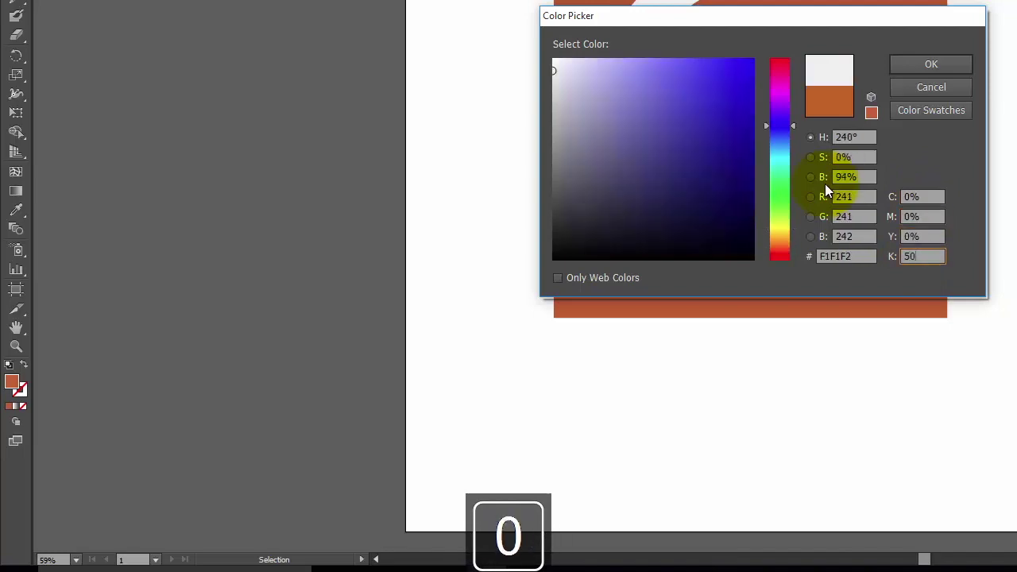
{"action": "key", "text": "Tab"}
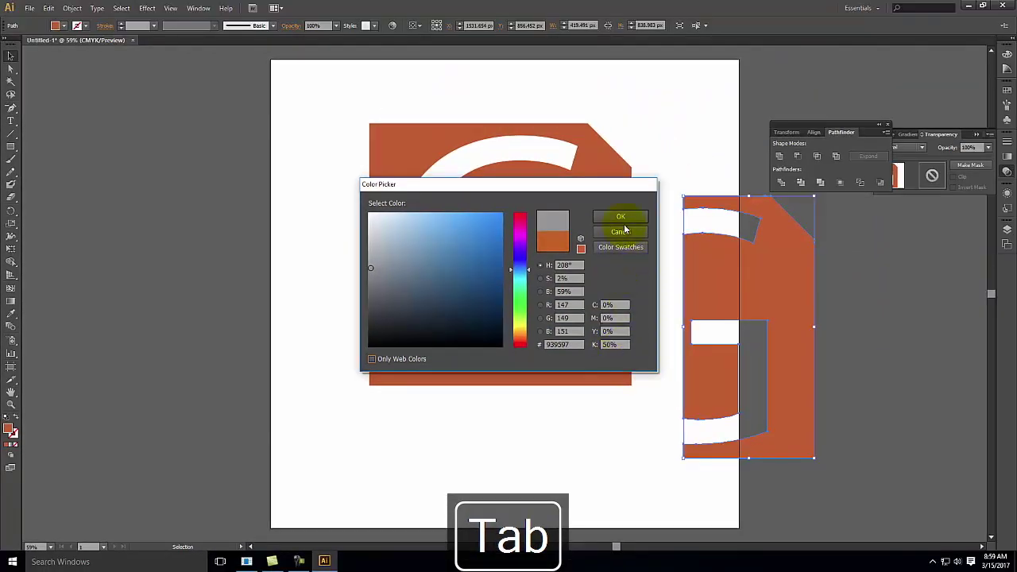
{"action": "left_click", "coordinate": [623, 217]}
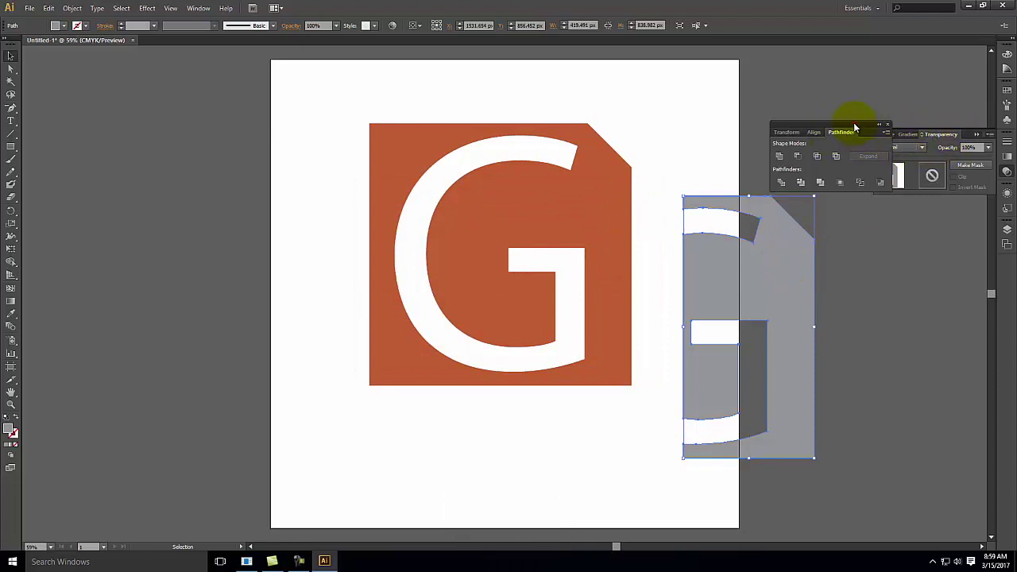
- Move the Pathfinder panel clear of the transparency settings, and set the gray half-logo's blending mode to Multiply
{"action": "left_click_drag", "start_coordinate": [853, 122], "coordinate": [792, 54]}
{"action": "left_click", "coordinate": [898, 148]}
{"action": "left_click", "coordinate": [897, 184]}
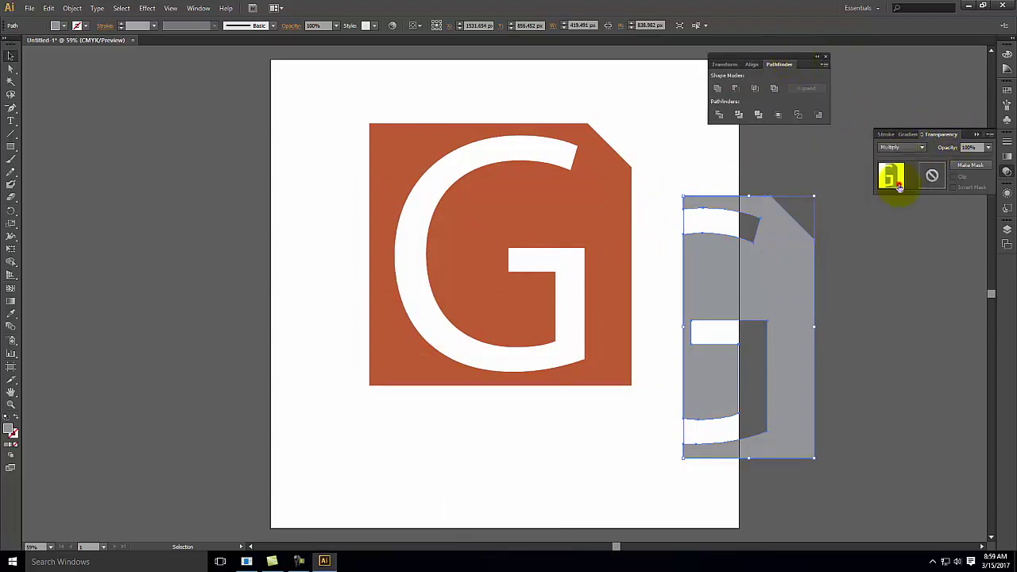
- Place the gray half-logo exactly over the right half of the original logo
{"action": "left_click_drag", "start_coordinate": [778, 283], "coordinate": [592, 225]}
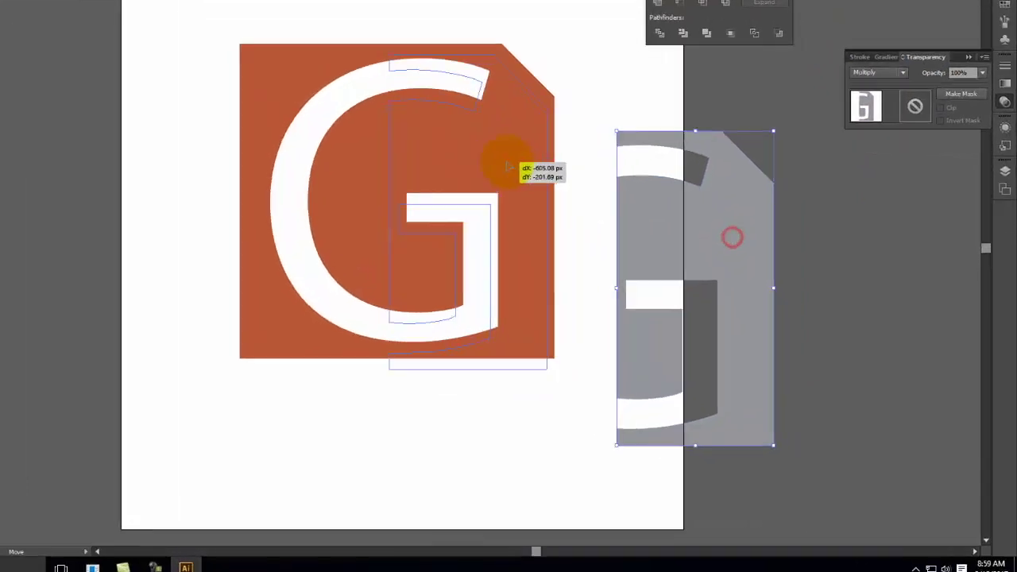
{"action": "left_click_drag", "start_coordinate": [507, 166], "coordinate": [515, 153]}
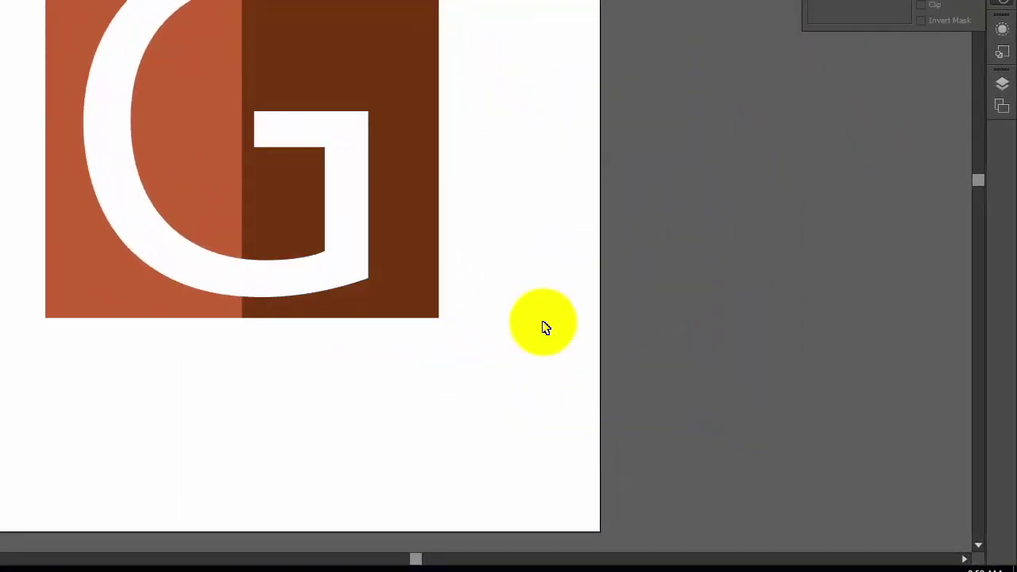
{"action": "left_click", "coordinate": [250, 164]}
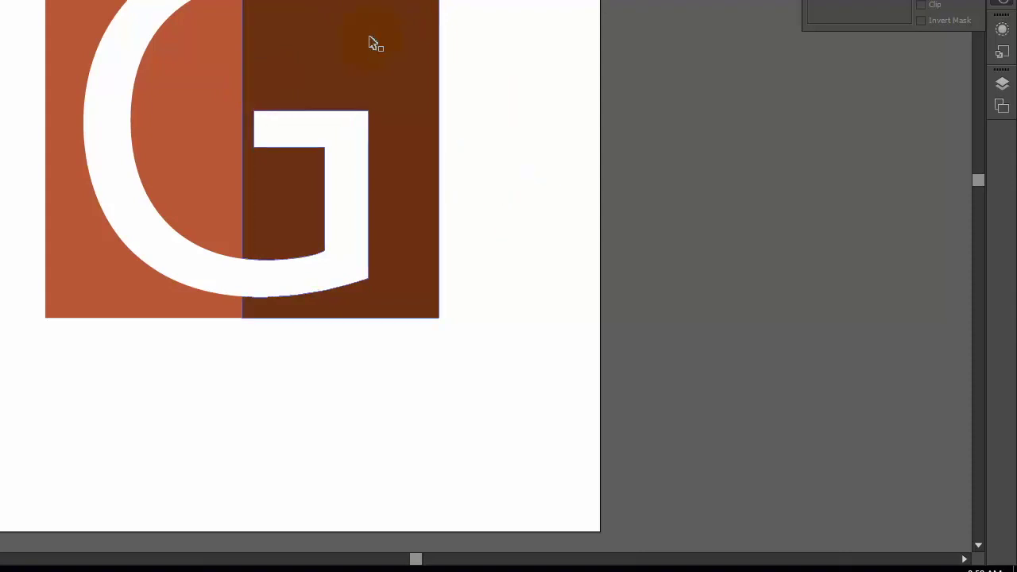
- Try 20% opacity on the half-logo overlay, set it to 30%, and deselect it
{"action": "left_click", "coordinate": [374, 63]}
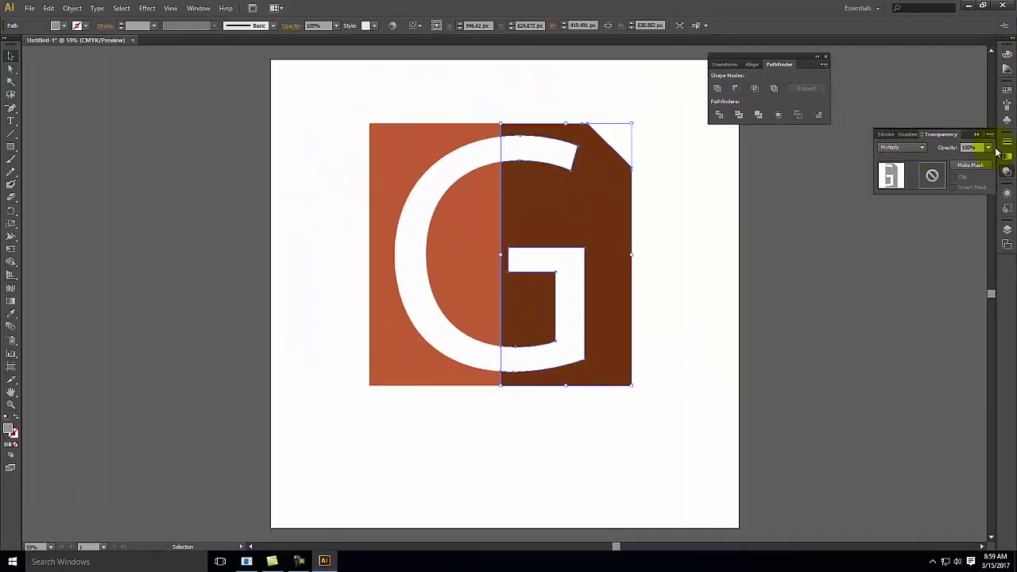
{"action": "left_click", "coordinate": [993, 148]}
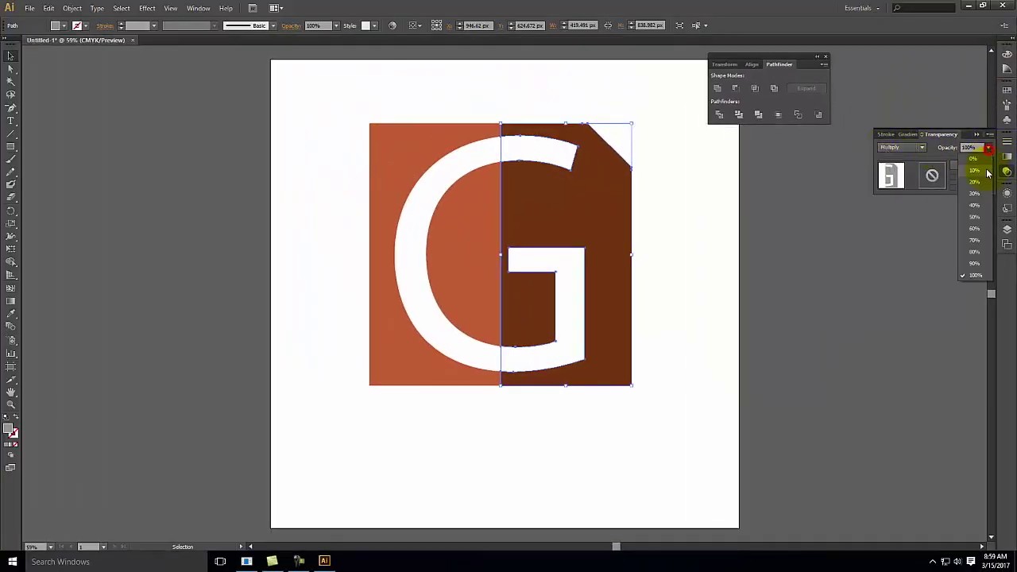
{"action": "left_click", "coordinate": [980, 189]}
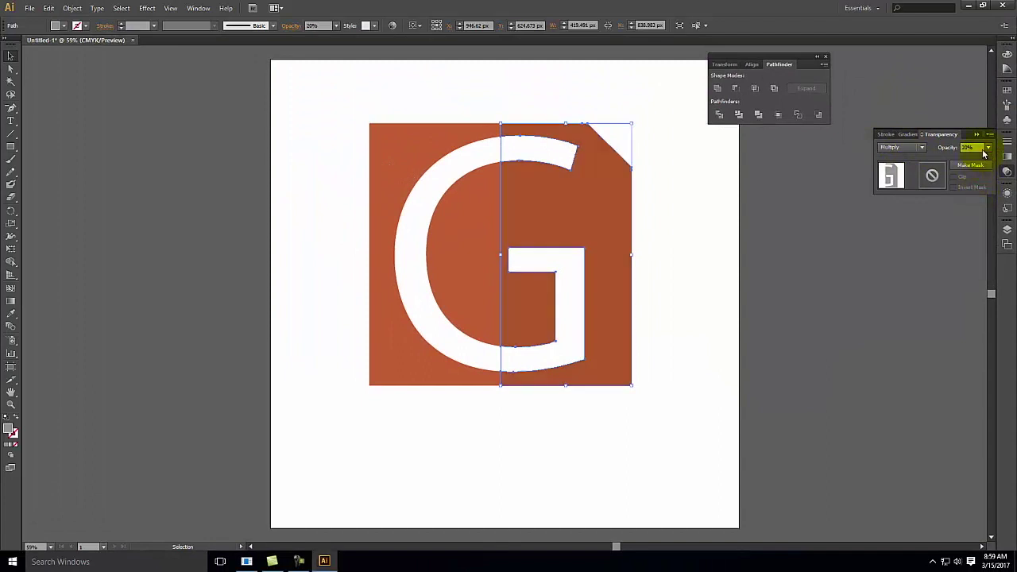
{"action": "left_click", "coordinate": [987, 148]}
{"action": "left_click", "coordinate": [976, 193]}
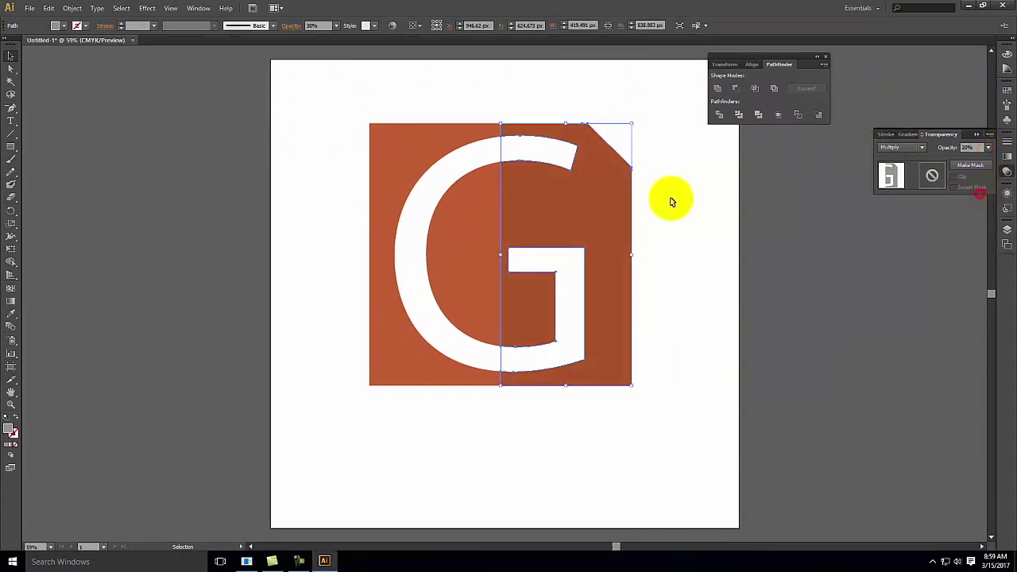
{"action": "left_click", "coordinate": [683, 199]}
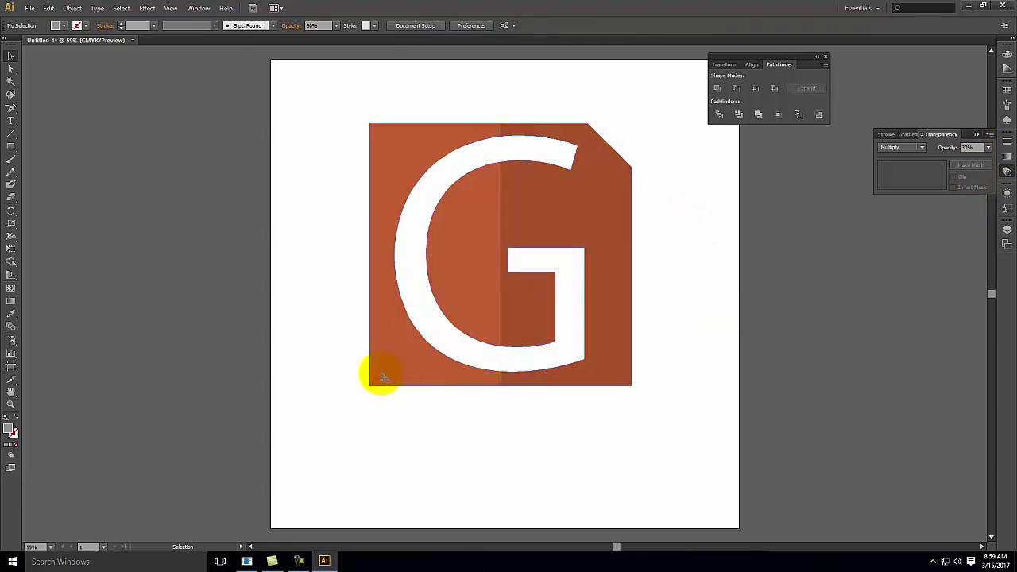
{"action": "scroll", "coordinate": [644, 295], "scroll_direction": "down", "scroll_amount": 2}
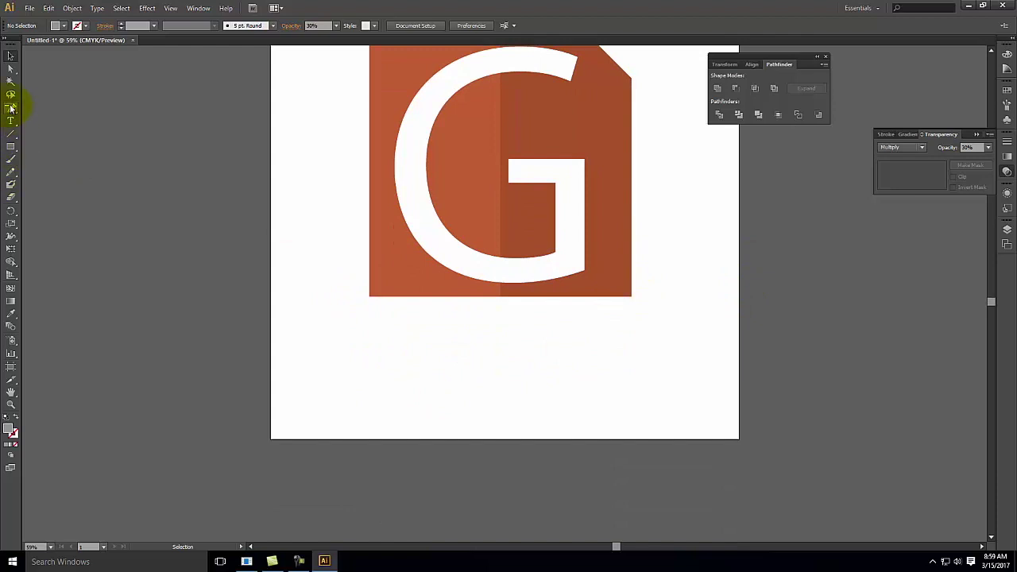
- Add a layer named Logo 2 above Logo 1 and hide the Logo 1 layer
{"action": "scroll", "coordinate": [675, 179], "scroll_direction": "up", "scroll_amount": 3}
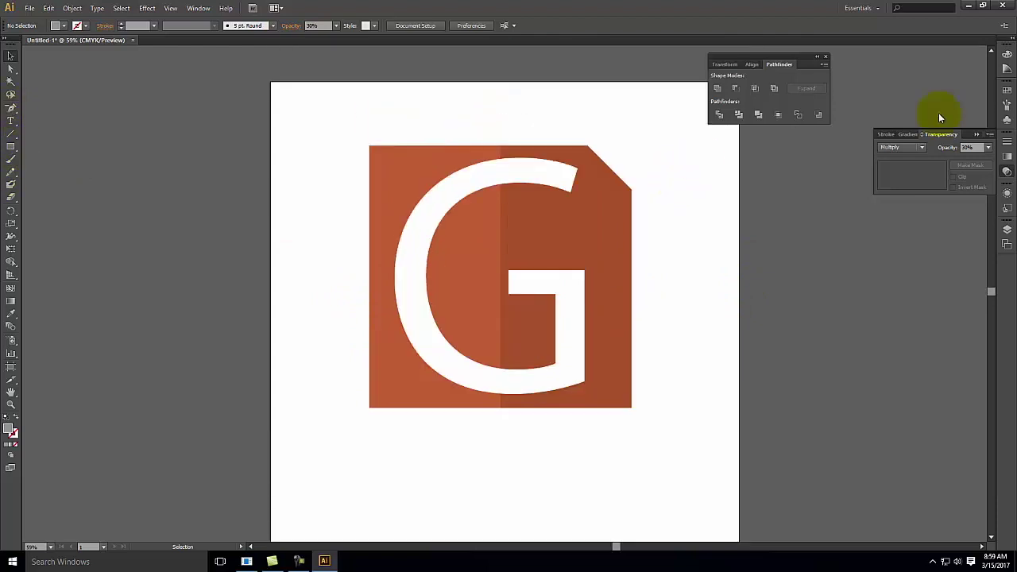
{"action": "left_click", "coordinate": [1003, 232]}
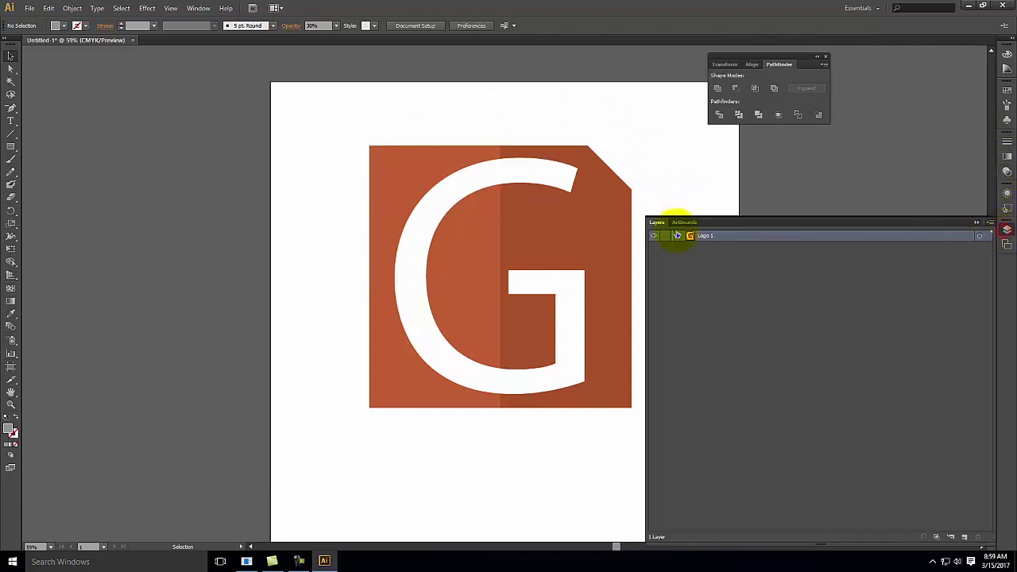
{"action": "left_click", "coordinate": [963, 536]}
{"action": "double_click", "coordinate": [701, 235]}
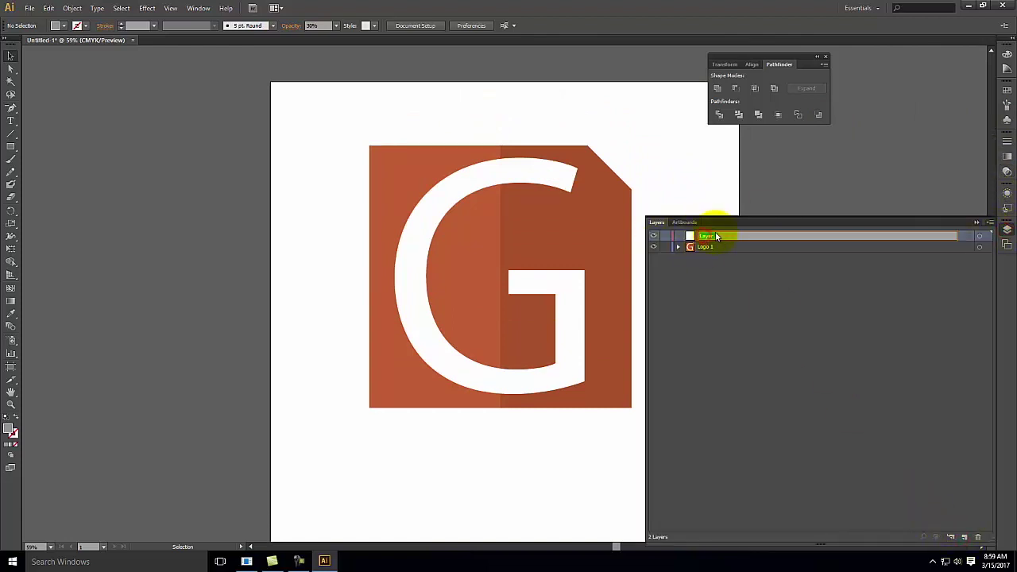
{"action": "type", "text": "Logo 2"}
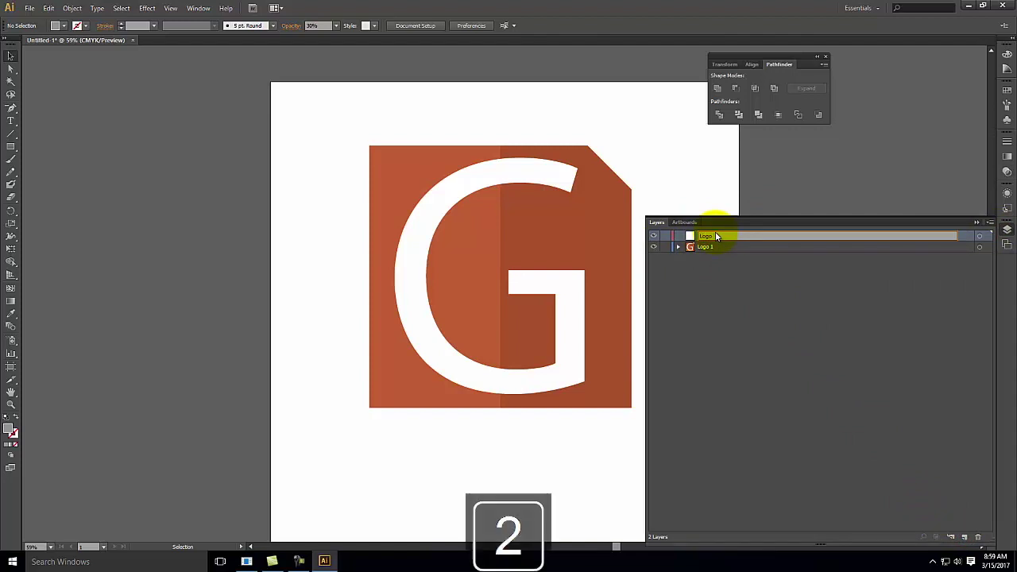
{"action": "key", "text": "Return"}
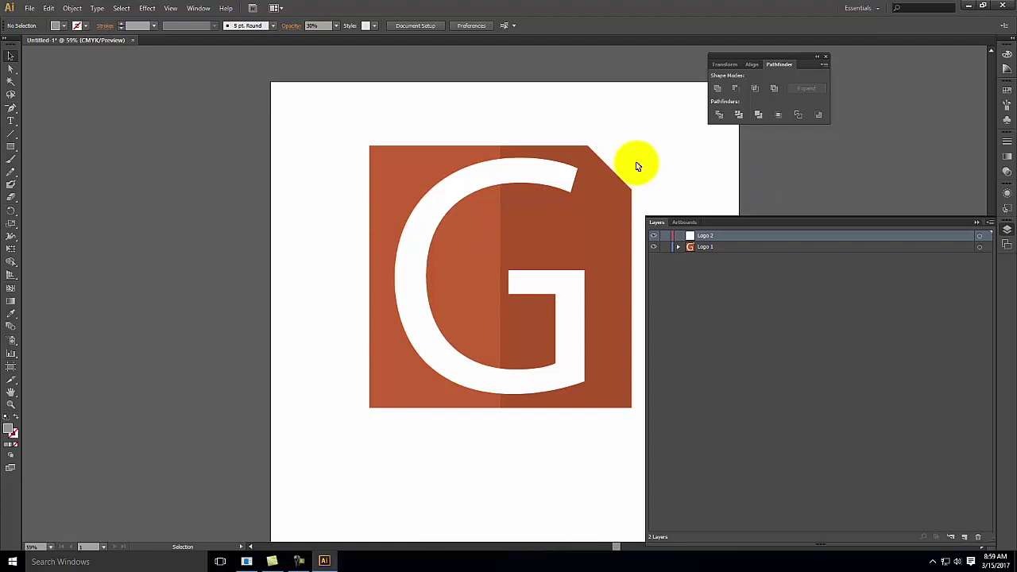
{"action": "left_click", "coordinate": [654, 249]}
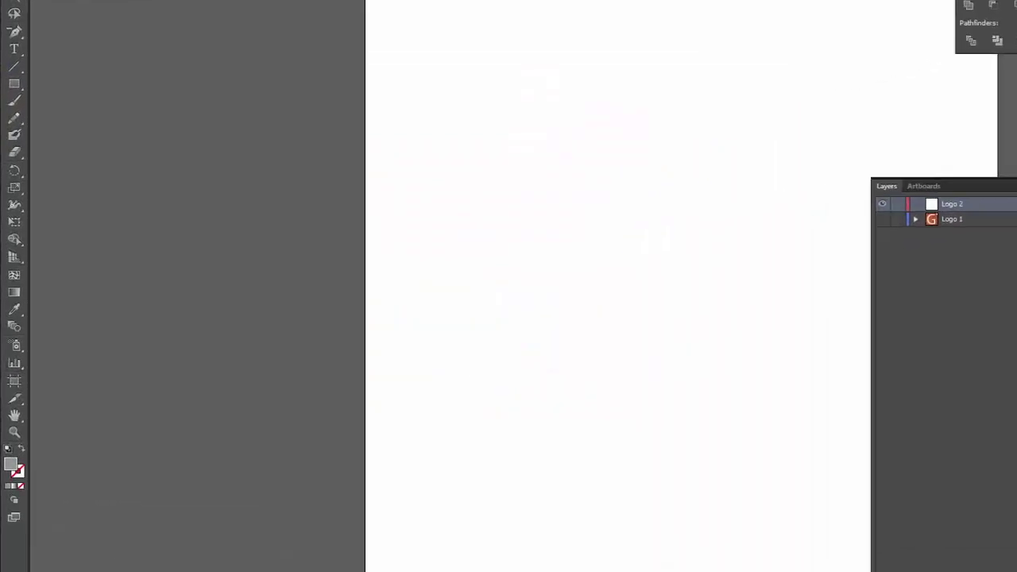
- Draw a square about 773 px wide in the upper middle of the artboard and fill it with rust orange
{"action": "left_click", "coordinate": [14, 84]}
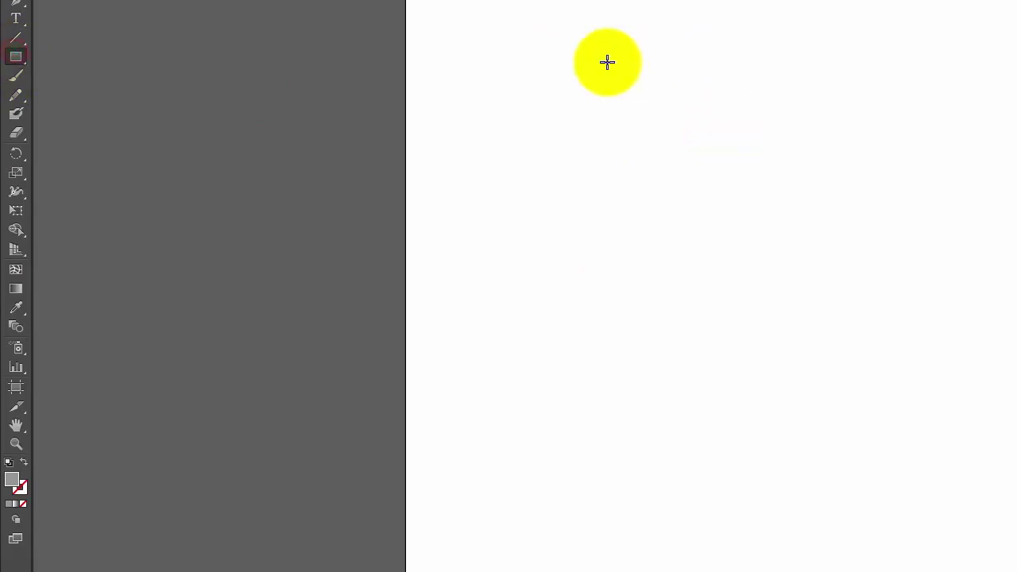
{"action": "left_click_drag", "start_coordinate": [563, 55], "coordinate": [910, 417]}
{"action": "double_click", "coordinate": [9, 483]}
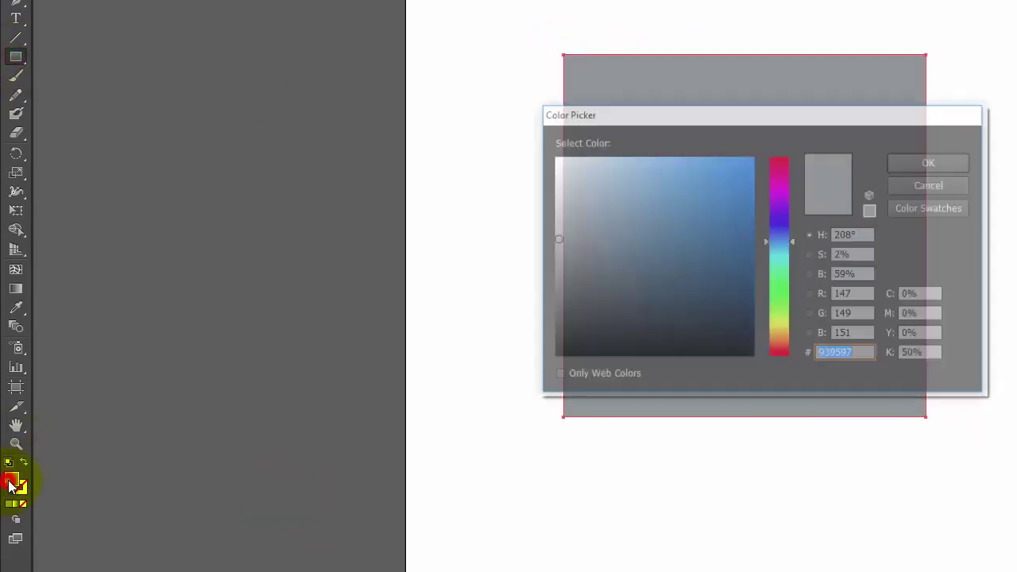
{"action": "left_click_drag", "start_coordinate": [795, 330], "coordinate": [783, 348]}
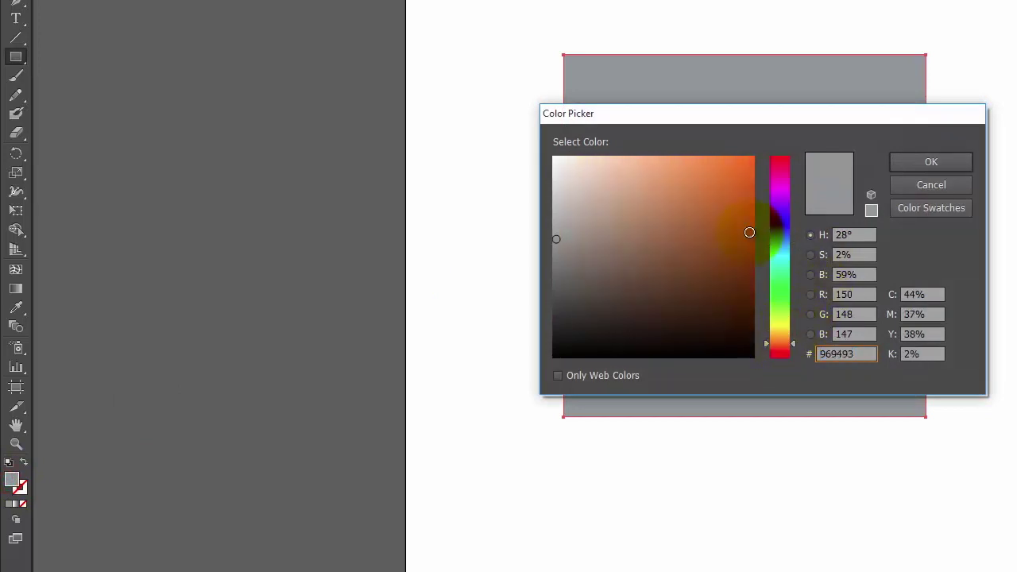
{"action": "left_click", "coordinate": [729, 214]}
{"action": "left_click", "coordinate": [934, 162]}
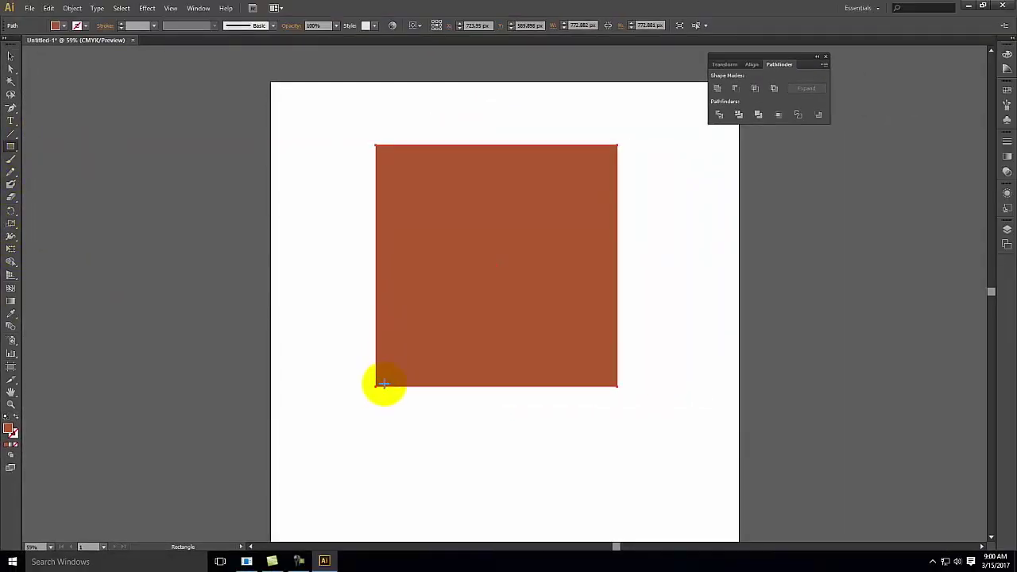
- Draw a second square about 625 px wide starting at the first square's center, undoing an uneven first attempt
{"action": "left_click_drag", "start_coordinate": [497, 267], "coordinate": [691, 476]}
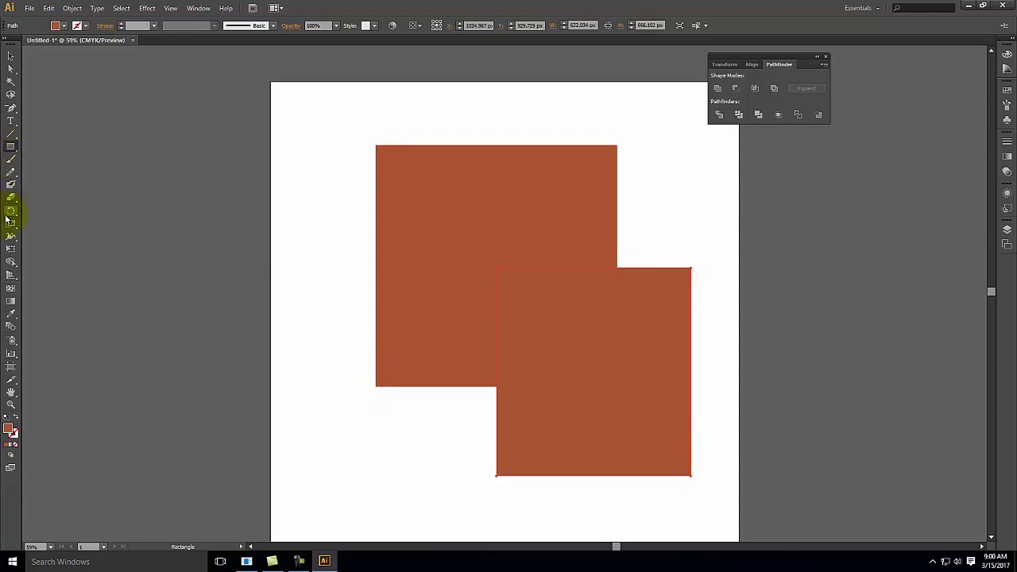
{"action": "key", "text": "ctrl+z"}
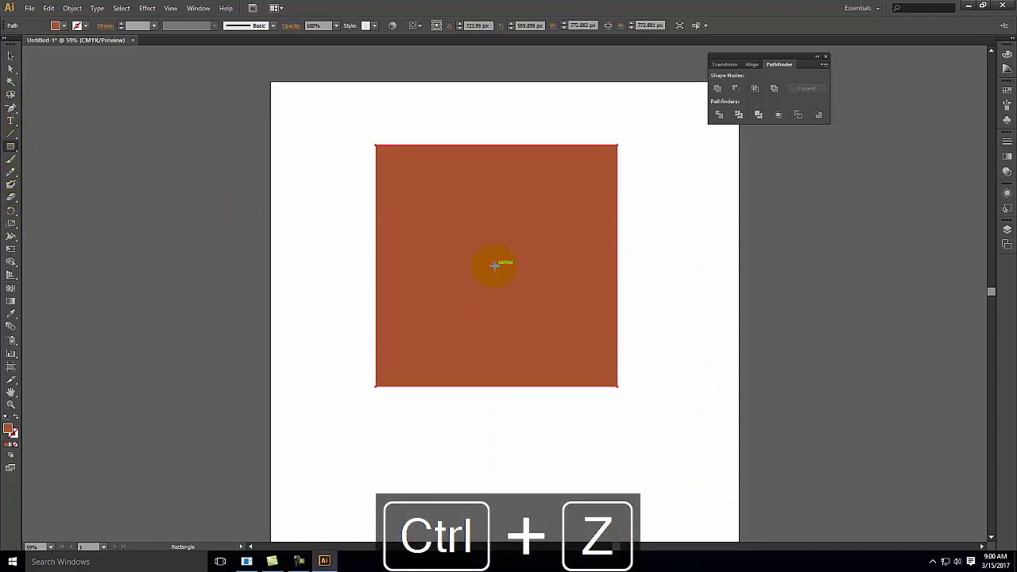
{"action": "left_click_drag", "start_coordinate": [508, 276], "coordinate": [691, 461]}
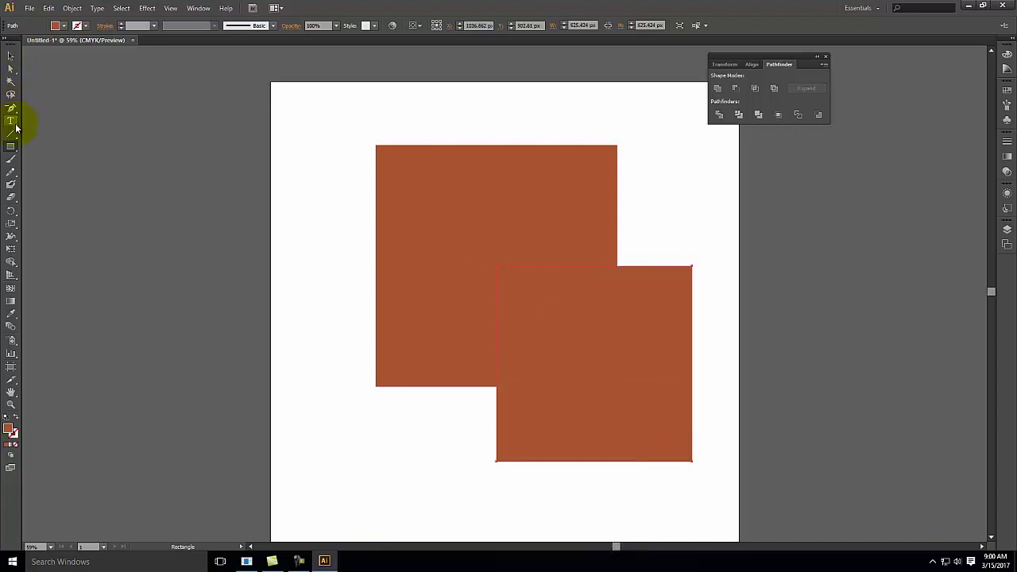
- Rotate the second square into a diamond and fit its side corners to the first square's bottom corners, about 772 px wide
{"action": "left_click", "coordinate": [14, 250]}
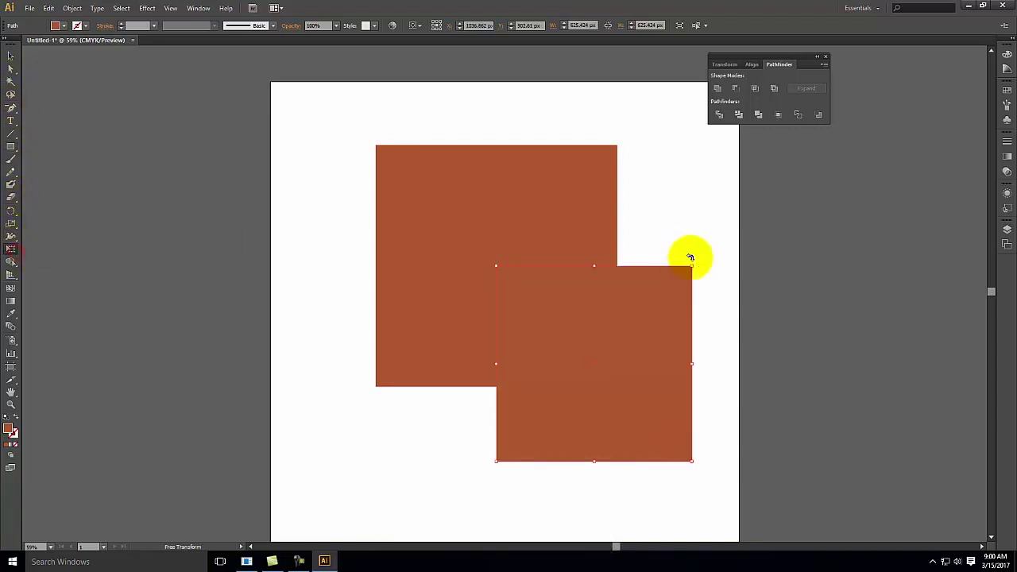
{"action": "left_click_drag", "start_coordinate": [721, 295], "coordinate": [731, 356]}
{"action": "left_click_drag", "start_coordinate": [639, 365], "coordinate": [554, 386]}
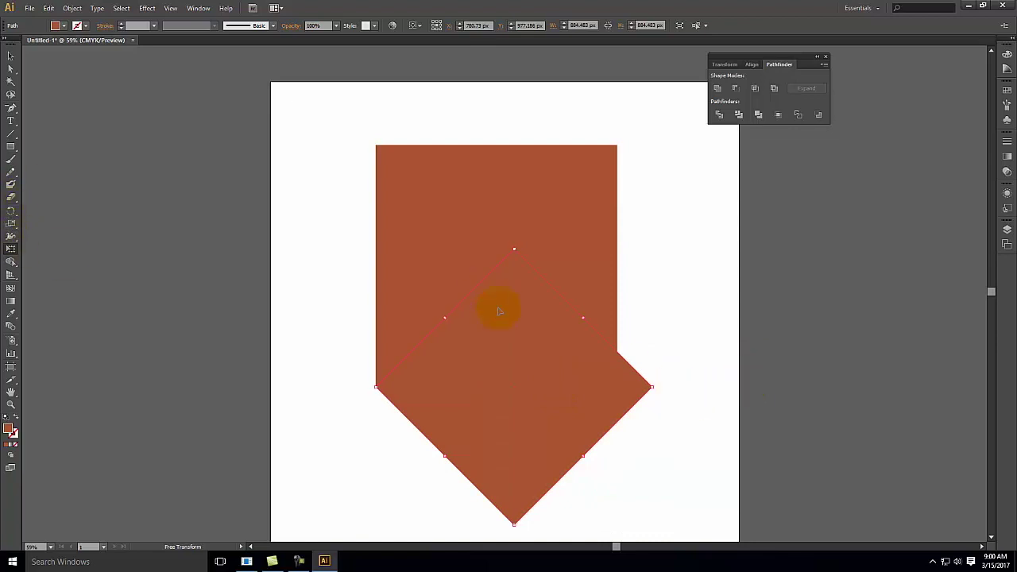
{"action": "left_click_drag", "start_coordinate": [651, 387], "coordinate": [619, 387]}
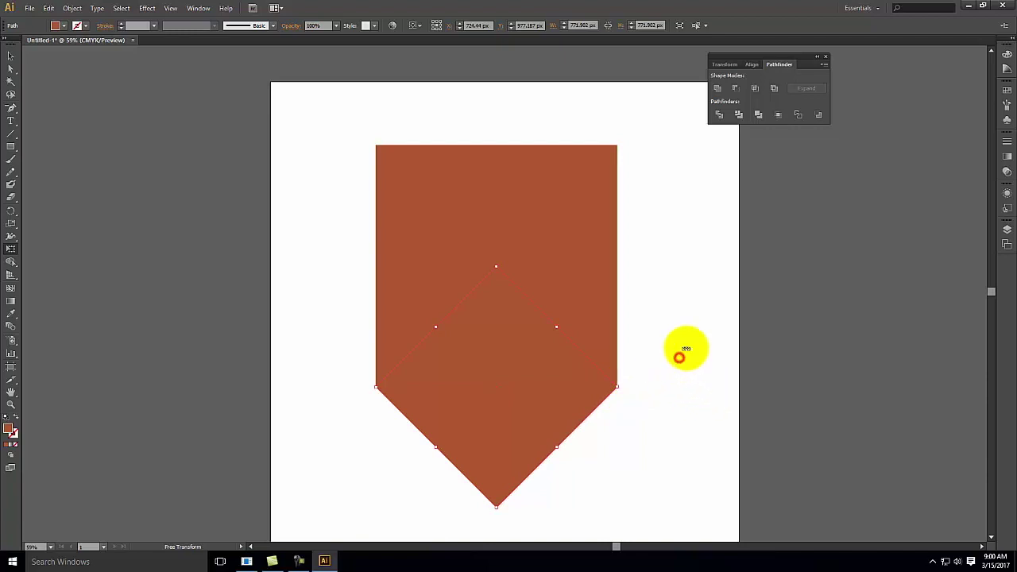
- Select both the square and the diamond and unite them into one pointed shield shape
{"action": "left_click", "coordinate": [12, 54]}
{"action": "left_click", "coordinate": [297, 166]}
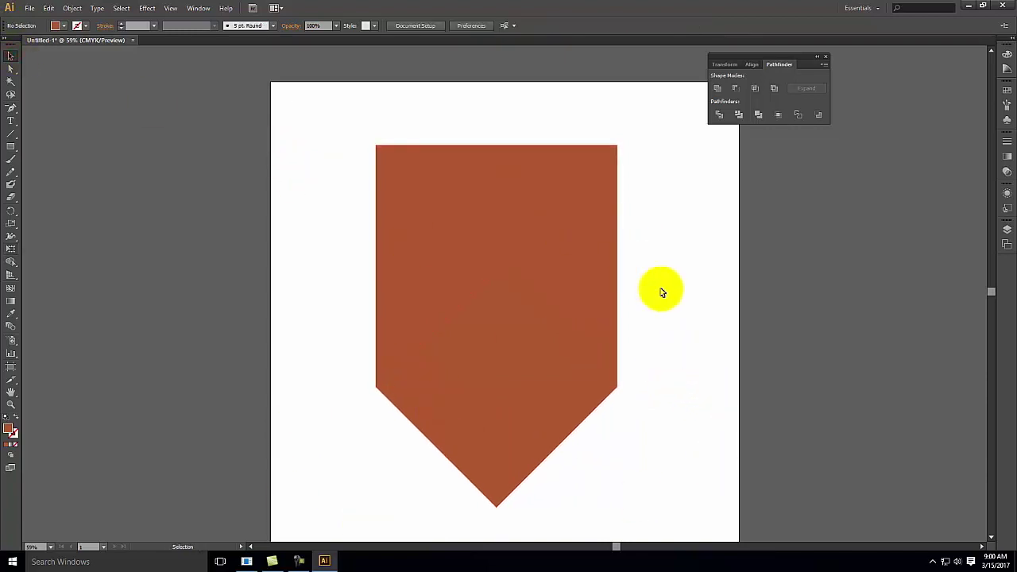
{"action": "left_click_drag", "start_coordinate": [664, 260], "coordinate": [393, 486]}
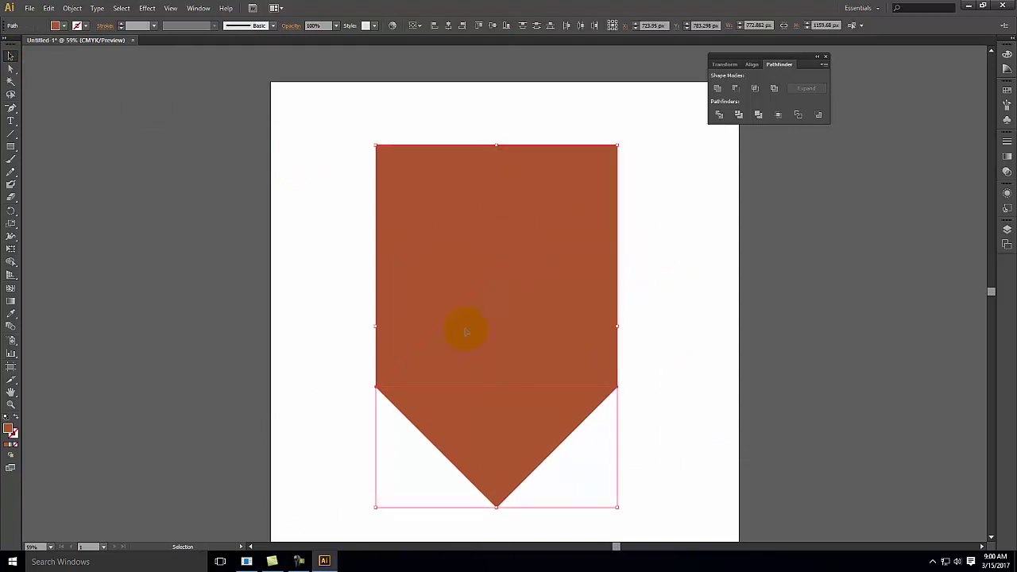
{"action": "left_click", "coordinate": [717, 89]}
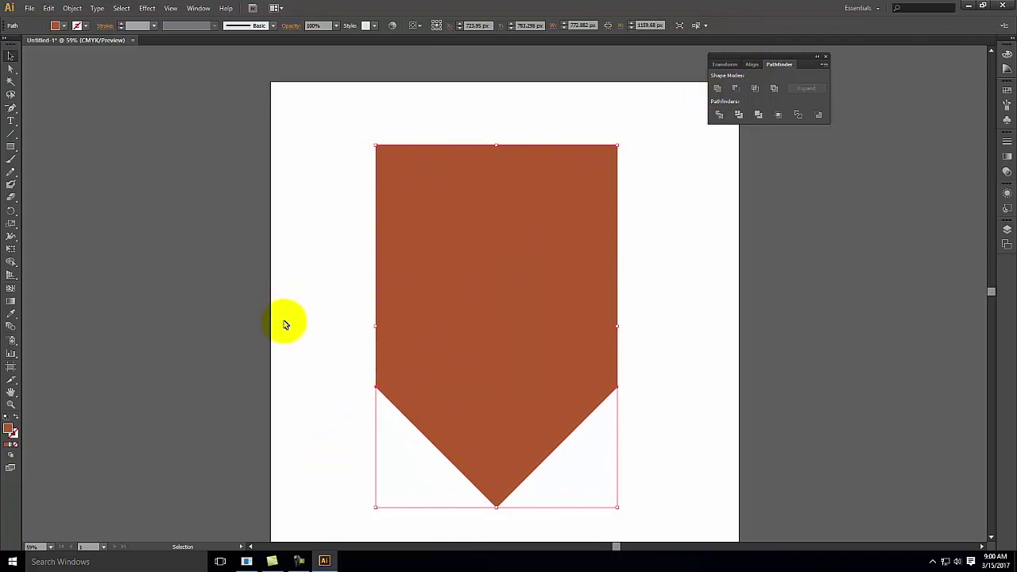
- Swap the shield's fill and stroke so it becomes an outline, and set its stroke weight to 10 pt
{"action": "left_click", "coordinate": [17, 419]}
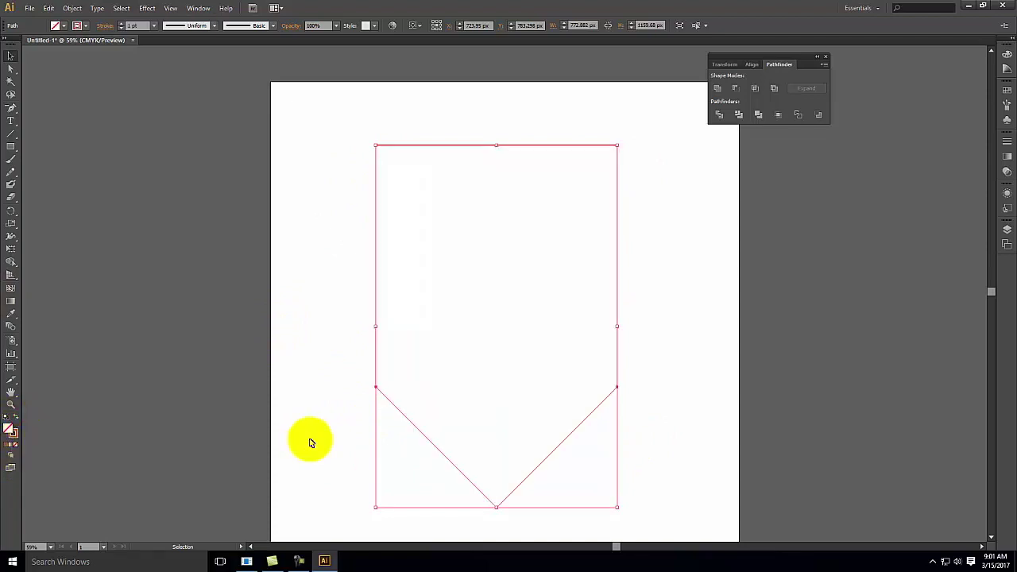
{"action": "left_click", "coordinate": [1007, 142]}
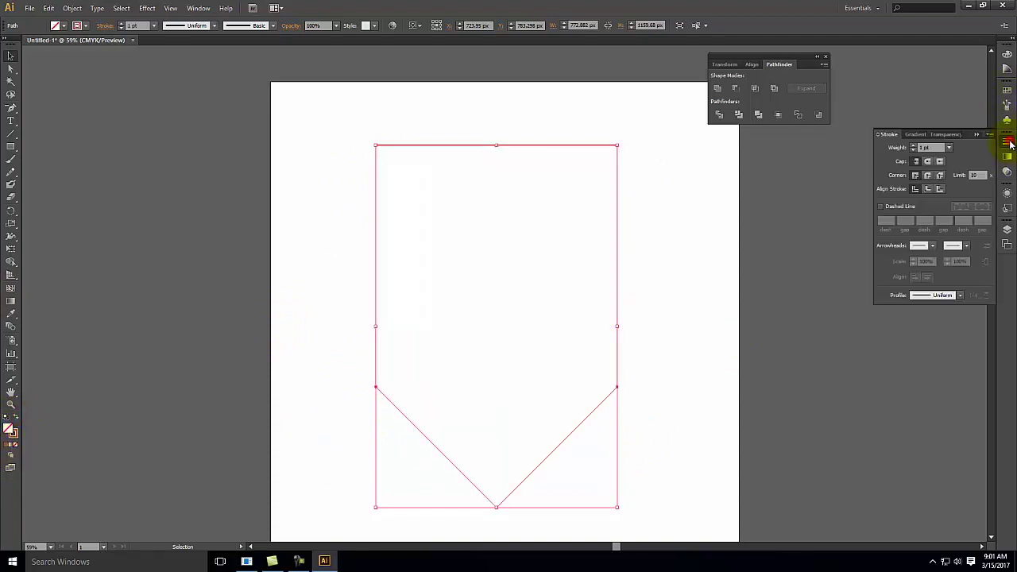
{"action": "left_click", "coordinate": [913, 146]}
{"action": "left_click", "coordinate": [913, 146]}
{"action": "left_click", "coordinate": [914, 146]}
{"action": "left_click", "coordinate": [913, 146]}
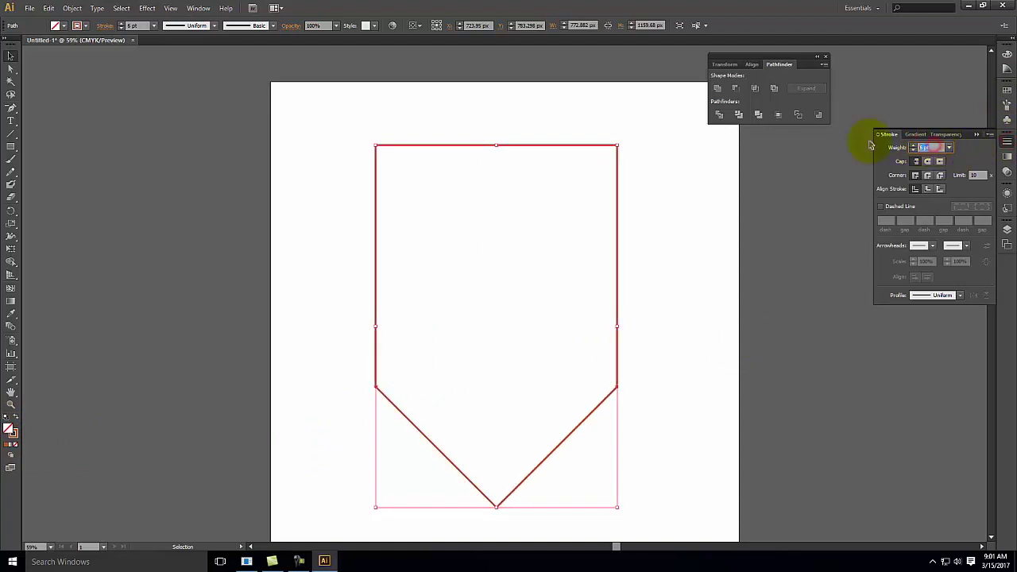
{"action": "type", "text": "10"}
{"action": "key", "text": "Tab"}
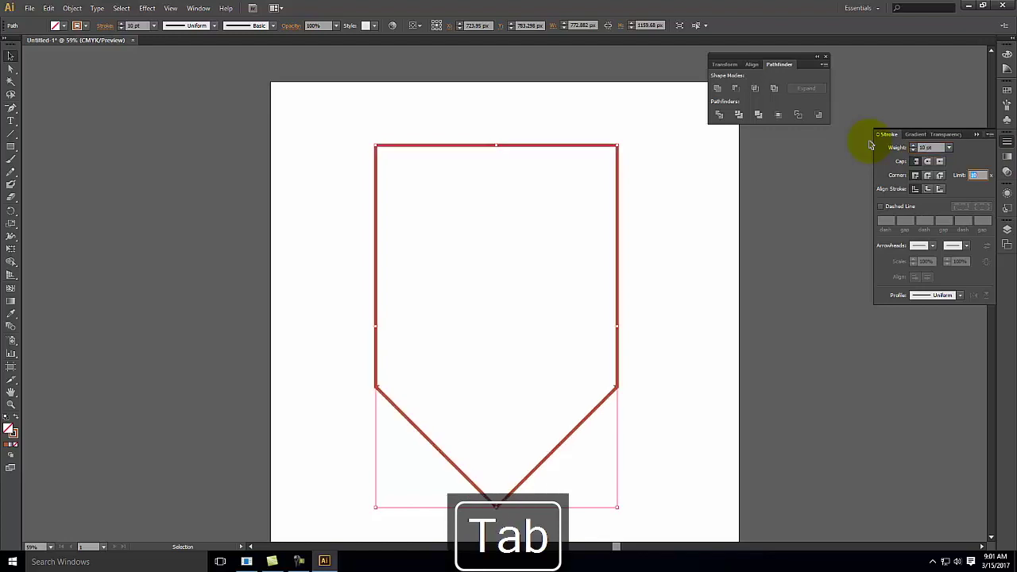
- Set the shield outline's stroke weight to 40 pt and deselect it
{"action": "left_click", "coordinate": [938, 148]}
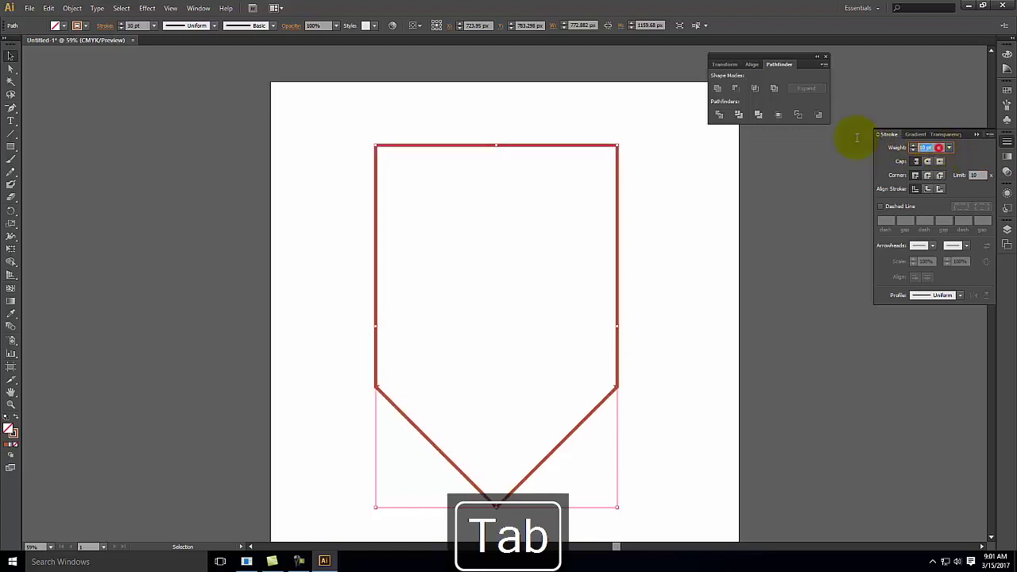
{"action": "type", "text": "40"}
{"action": "key", "text": "Tab"}
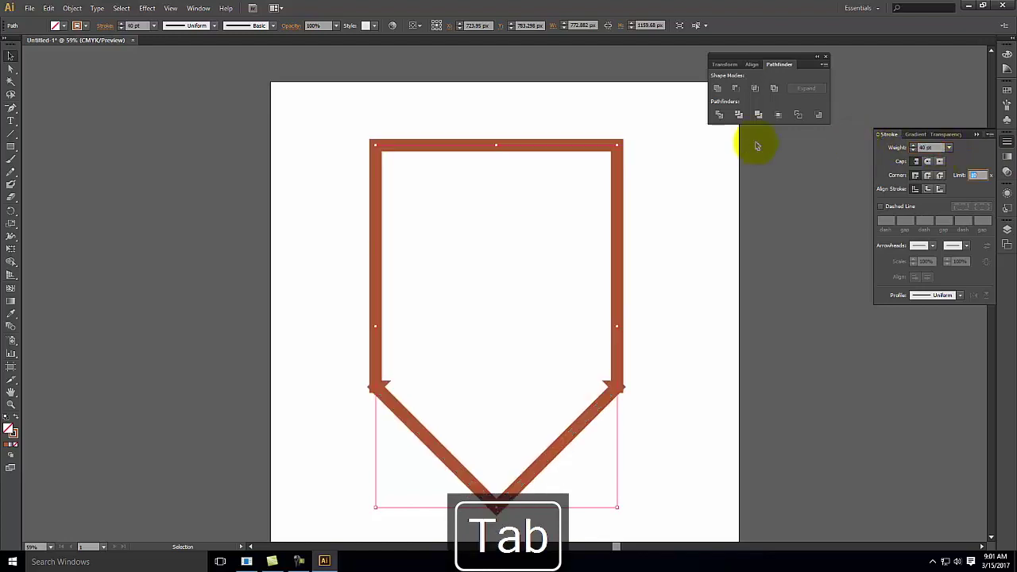
{"action": "left_click", "coordinate": [705, 300]}
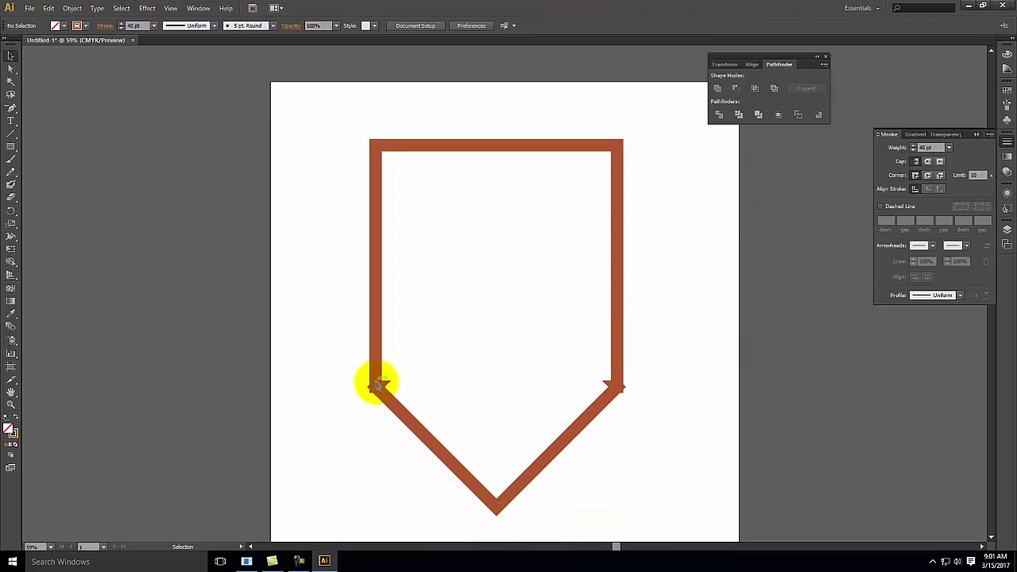
- Select the anchor area at the shield's lower right corner and examine closely how the thick stroke joins there
{"action": "key", "text": "ctrl+equal"}
{"action": "key", "text": "ctrl+equal"}
{"action": "key", "text": "ctrl+equal"}
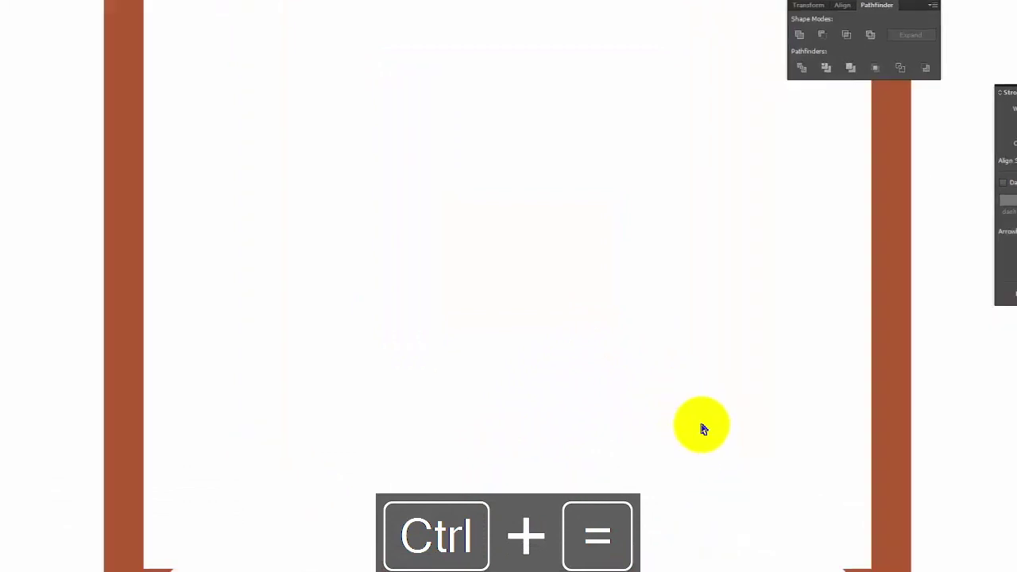
{"action": "key", "text": "space"}
{"action": "left_click_drag", "start_coordinate": [770, 410], "coordinate": [600, 98]}
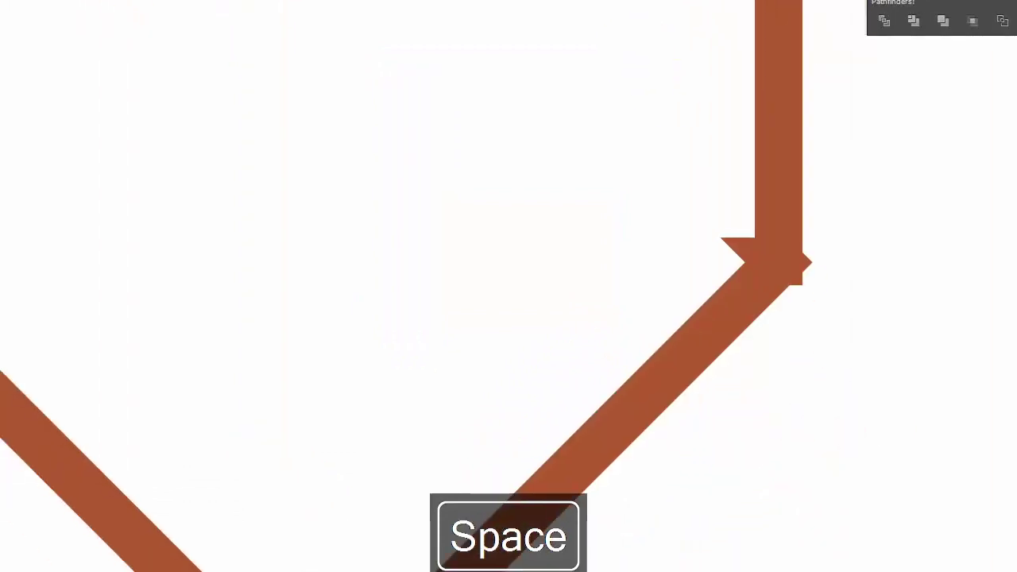
{"action": "left_click", "coordinate": [781, 259]}
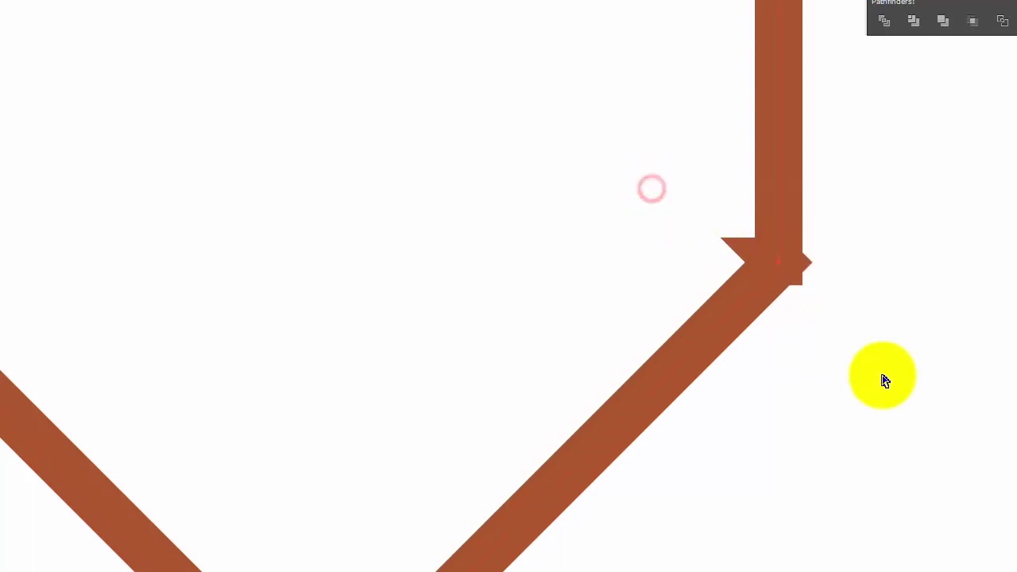
{"action": "key", "text": "ctrl+equal"}
{"action": "key", "text": "ctrl+equal"}
{"action": "key", "text": "ctrl+equal"}
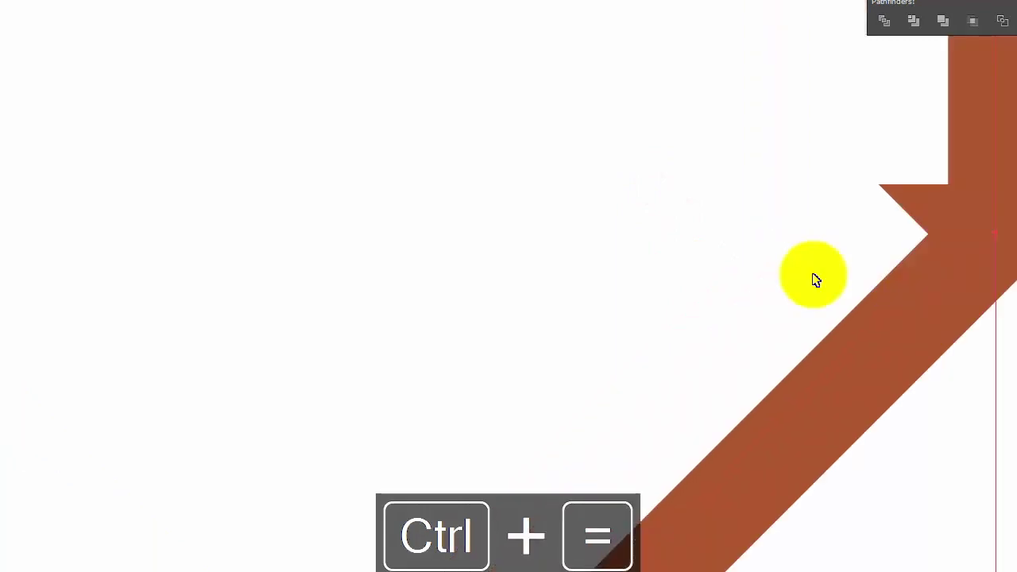
{"action": "key", "text": "space"}
{"action": "left_click_drag", "start_coordinate": [818, 195], "coordinate": [51, 209]}
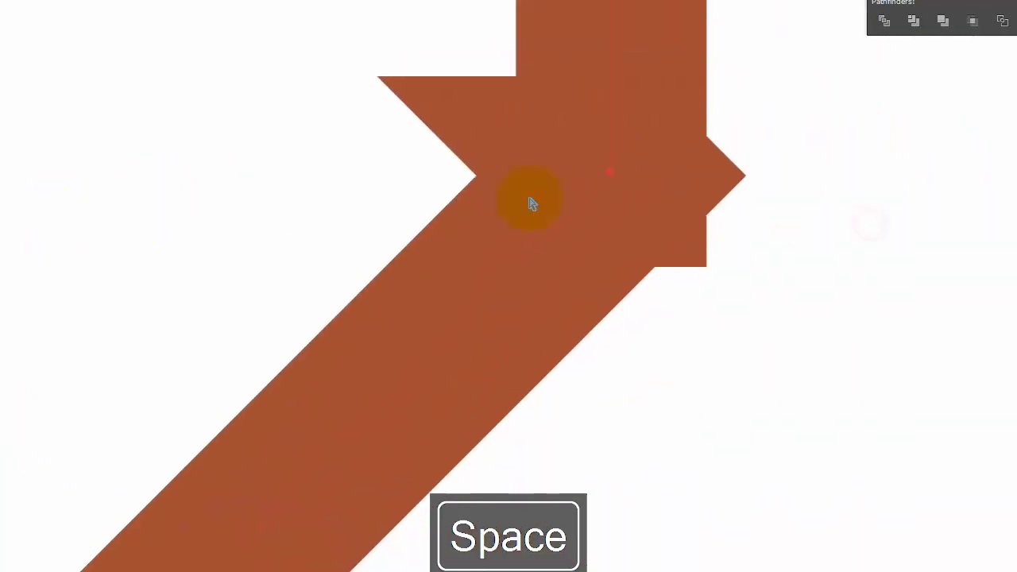
{"action": "key", "text": "ctrl+equal"}
{"action": "key", "text": "space"}
{"action": "left_click_drag", "start_coordinate": [634, 107], "coordinate": [297, 348]}
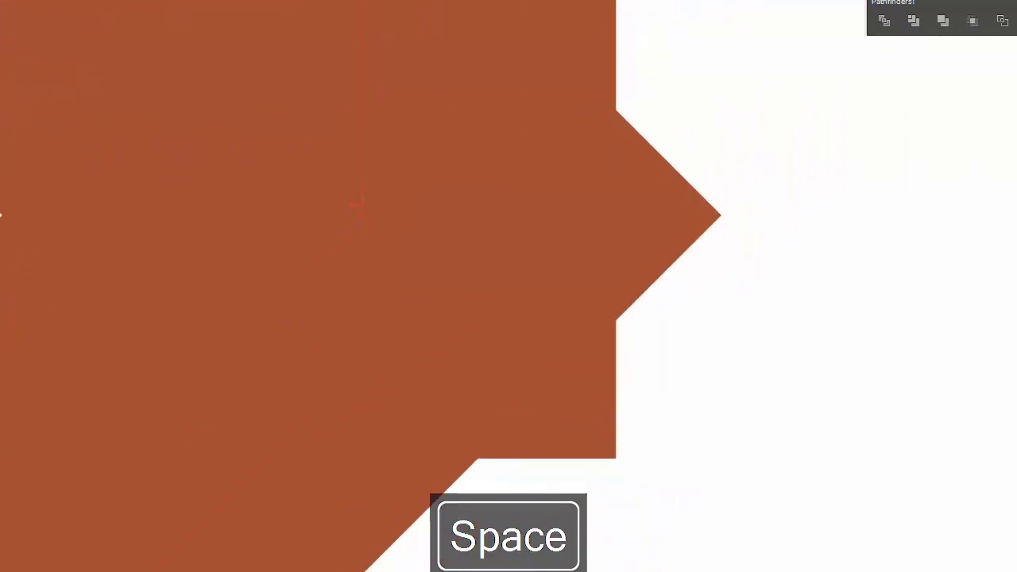
- Change the Logo 2 layer's colour to Yellow
{"action": "left_click", "coordinate": [839, 205]}
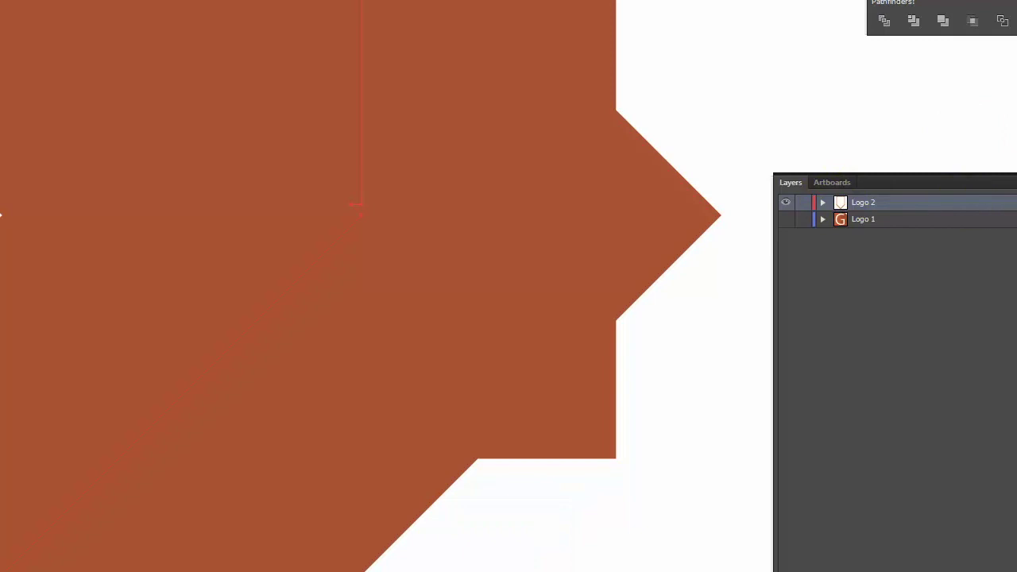
{"action": "double_click", "coordinate": [891, 204]}
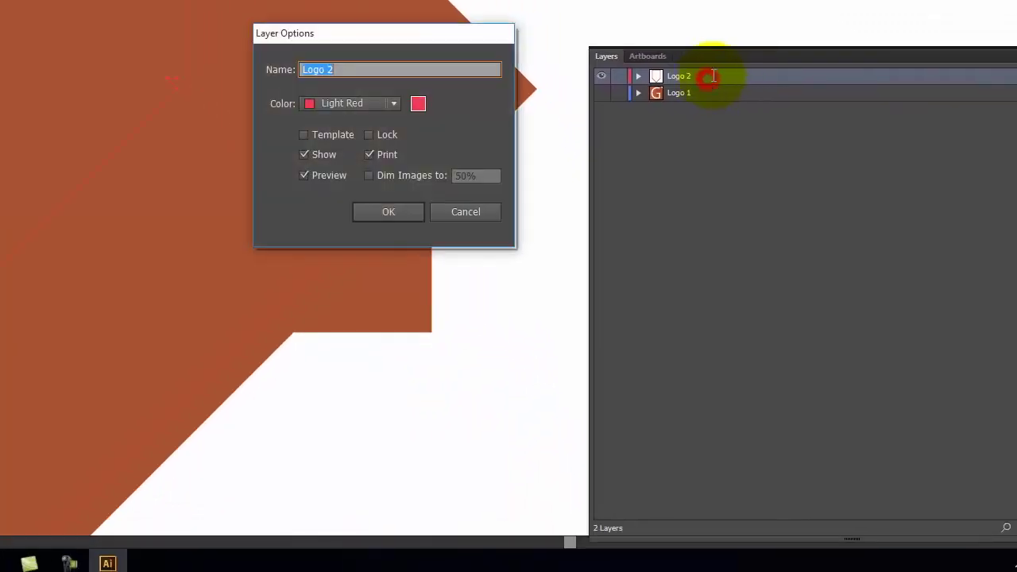
{"action": "left_click", "coordinate": [382, 104]}
{"action": "left_click", "coordinate": [365, 207]}
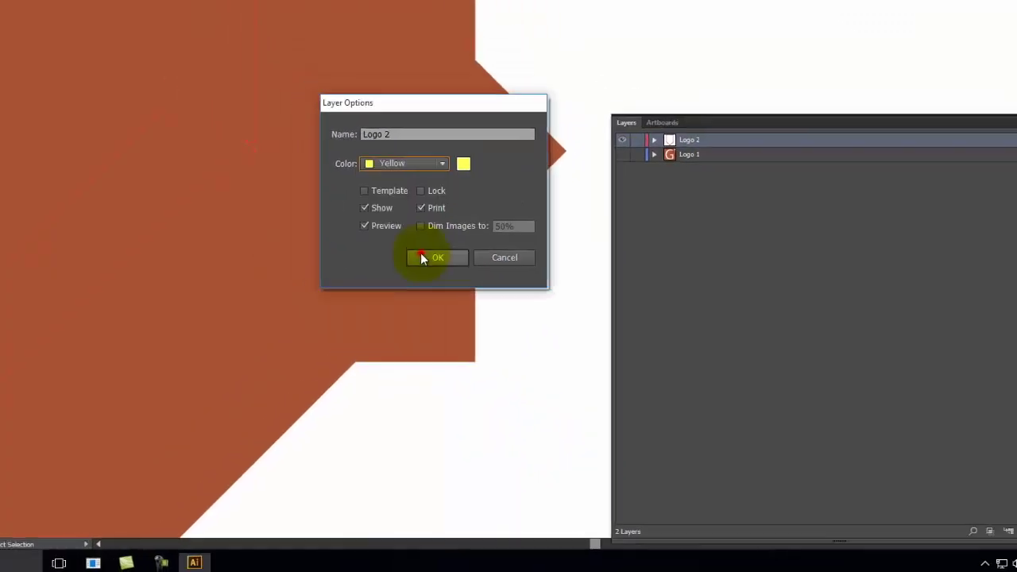
{"action": "left_click", "coordinate": [383, 208]}
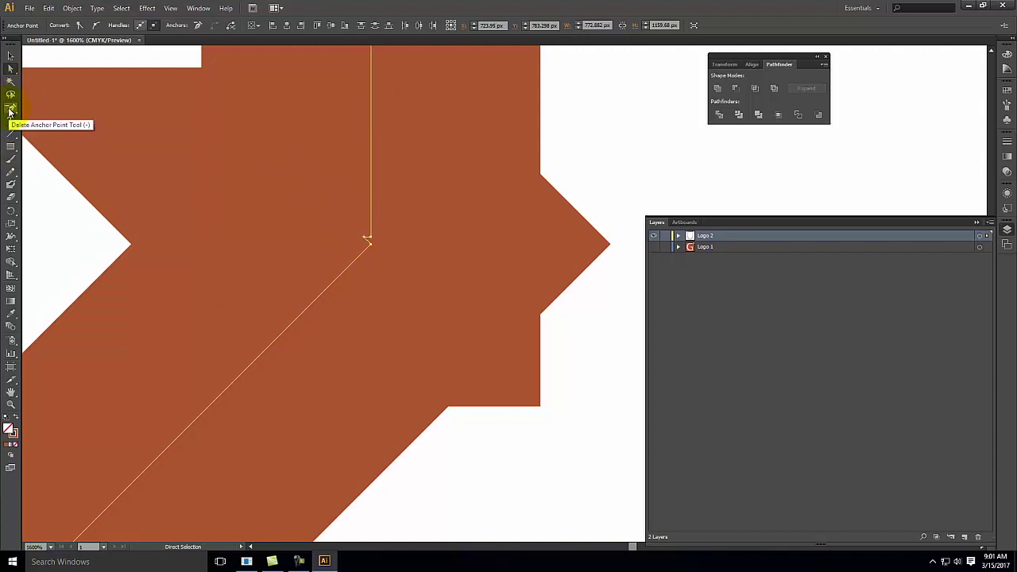
- Delete the extra anchor points at the shield's lower right corner so the stroke joins in one clean angle
{"action": "left_click", "coordinate": [365, 240]}
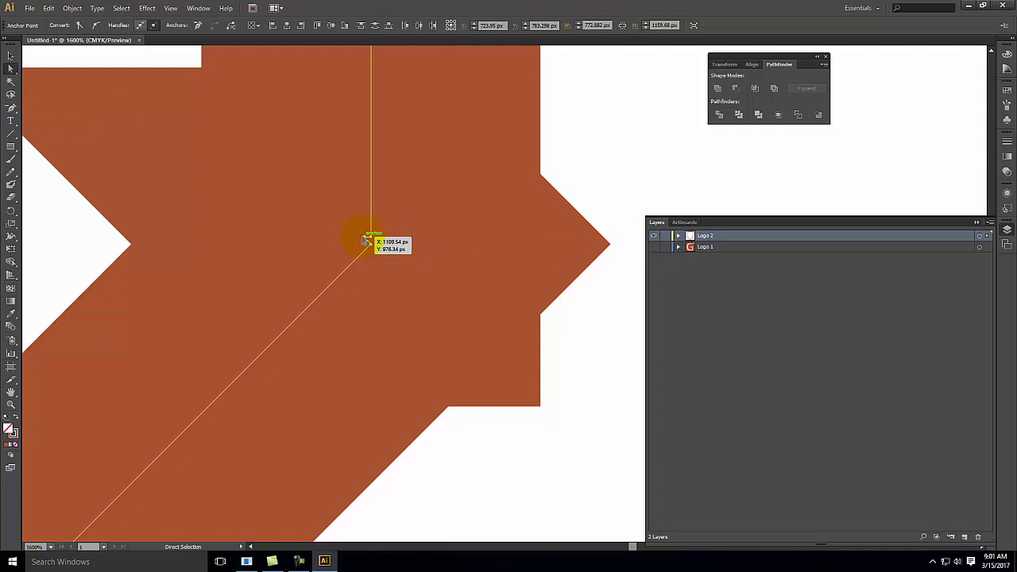
{"action": "left_click", "coordinate": [10, 109]}
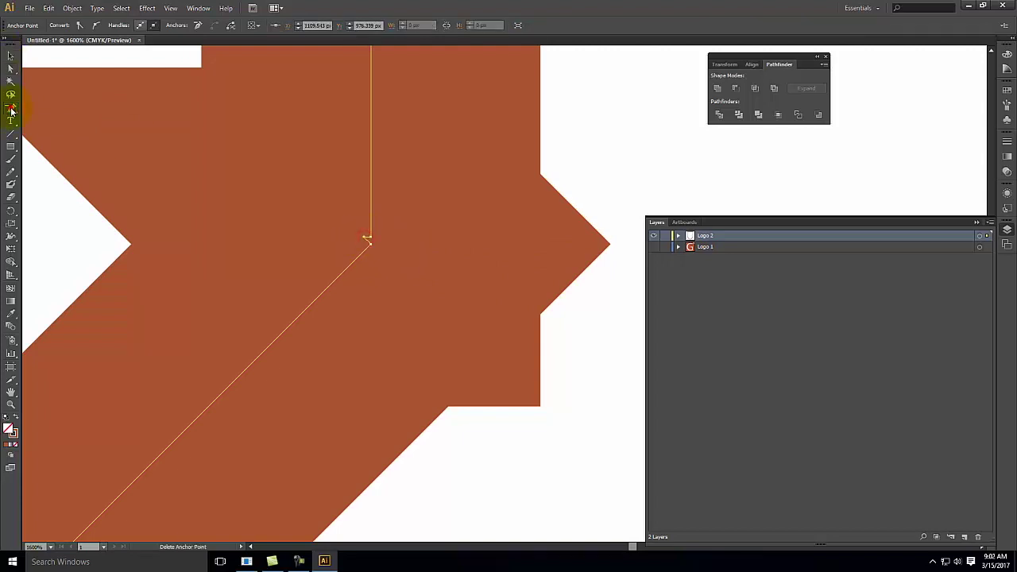
{"action": "left_click", "coordinate": [367, 240]}
- Delete the extra anchor points at the shield's lower left corner to clean up its stroke join
{"action": "key", "text": "space"}
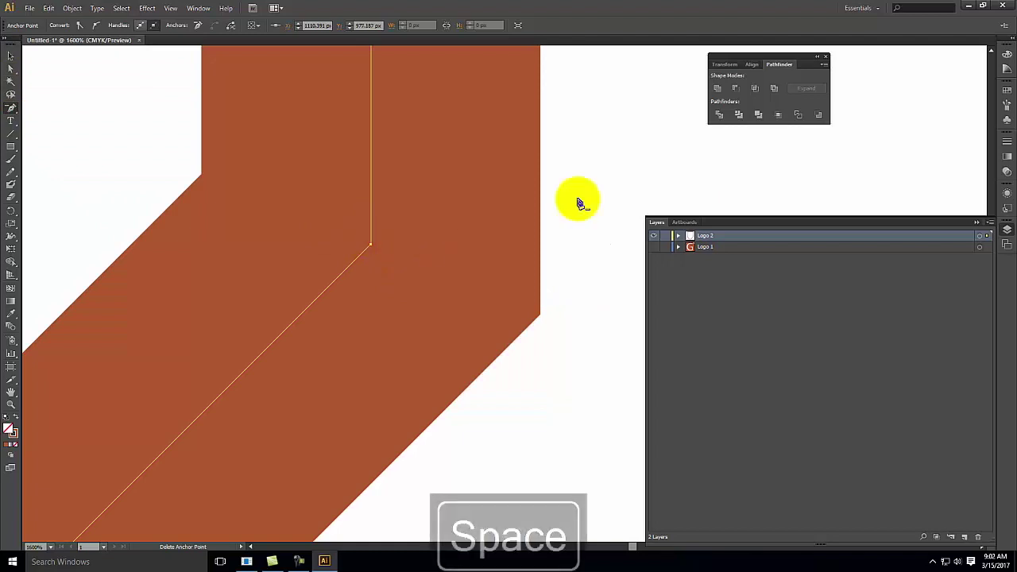
{"action": "left_click_drag", "start_coordinate": [302, 204], "coordinate": [801, 242]}
{"action": "left_click_drag", "start_coordinate": [238, 231], "coordinate": [561, 240]}
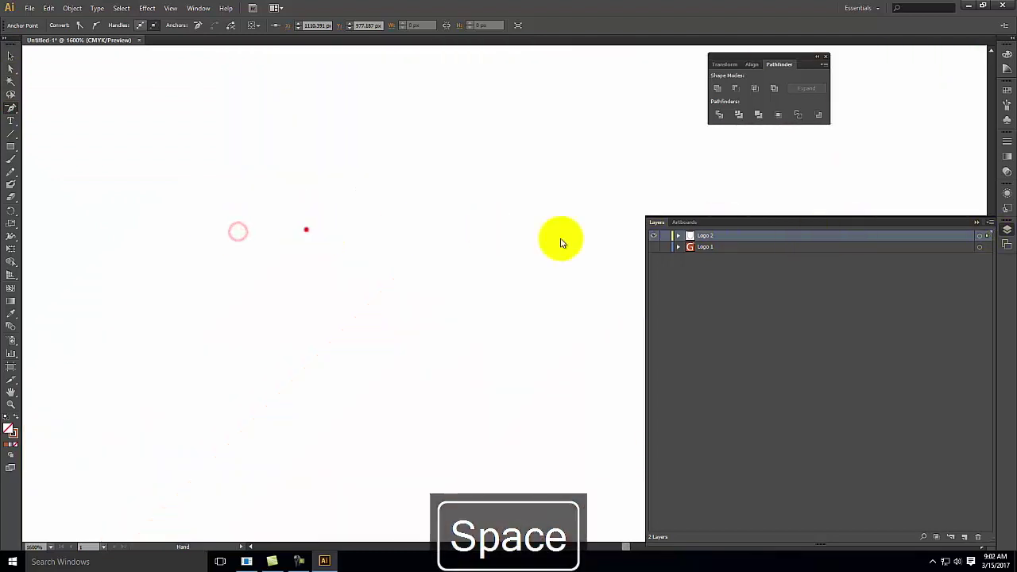
{"action": "left_click_drag", "start_coordinate": [241, 236], "coordinate": [553, 258]}
{"action": "left_click_drag", "start_coordinate": [302, 252], "coordinate": [717, 270]}
{"action": "left_click_drag", "start_coordinate": [263, 256], "coordinate": [622, 259]}
{"action": "left_click_drag", "start_coordinate": [224, 257], "coordinate": [599, 272]}
{"action": "key", "text": "ctrl+minus"}
{"action": "key", "text": "ctrl+minus"}
{"action": "key", "text": "ctrl+minus"}
{"action": "key", "text": "ctrl+minus"}
{"action": "key", "text": "ctrl+minus"}
{"action": "key", "text": "ctrl+minus"}
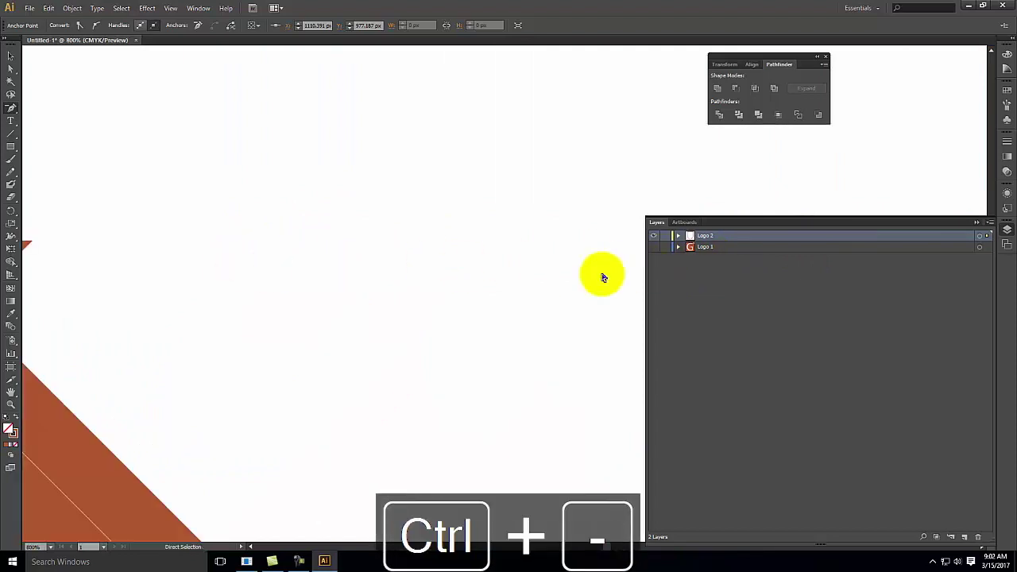
{"action": "scroll", "coordinate": [254, 287], "scroll_direction": "up", "scroll_amount": 1}
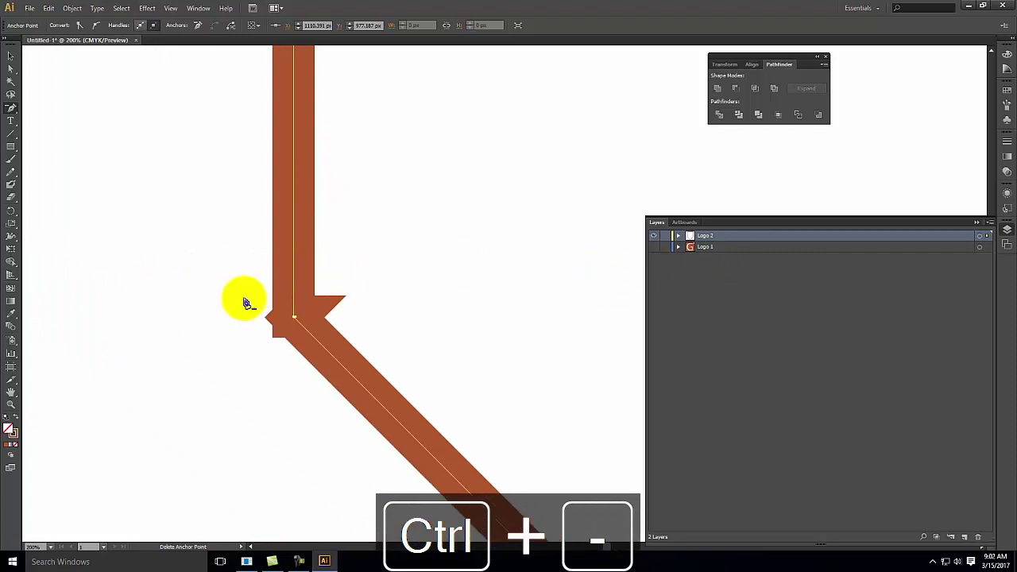
{"action": "key", "text": "ctrl+equal"}
{"action": "key", "text": "ctrl+equal"}
{"action": "left_click_drag", "start_coordinate": [299, 277], "coordinate": [592, 172]}
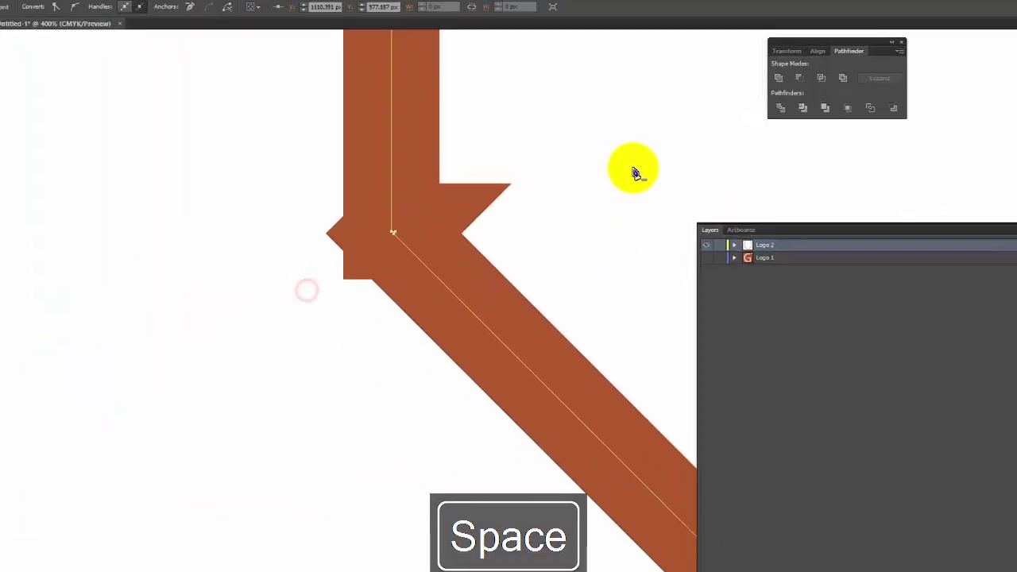
{"action": "key", "text": "ctrl+equal"}
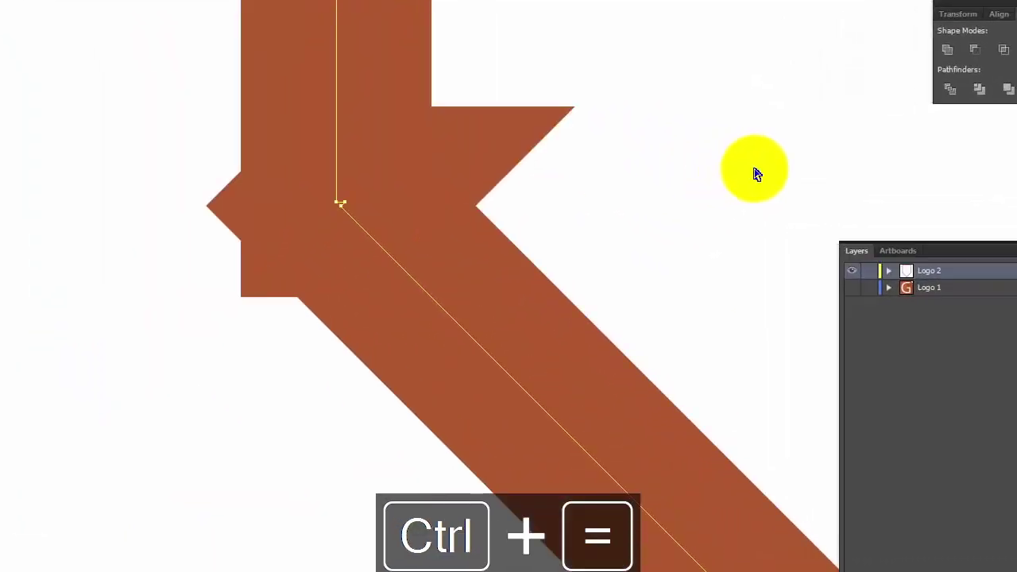
{"action": "key", "text": "ctrl+equal"}
{"action": "key", "text": "ctrl+equal"}
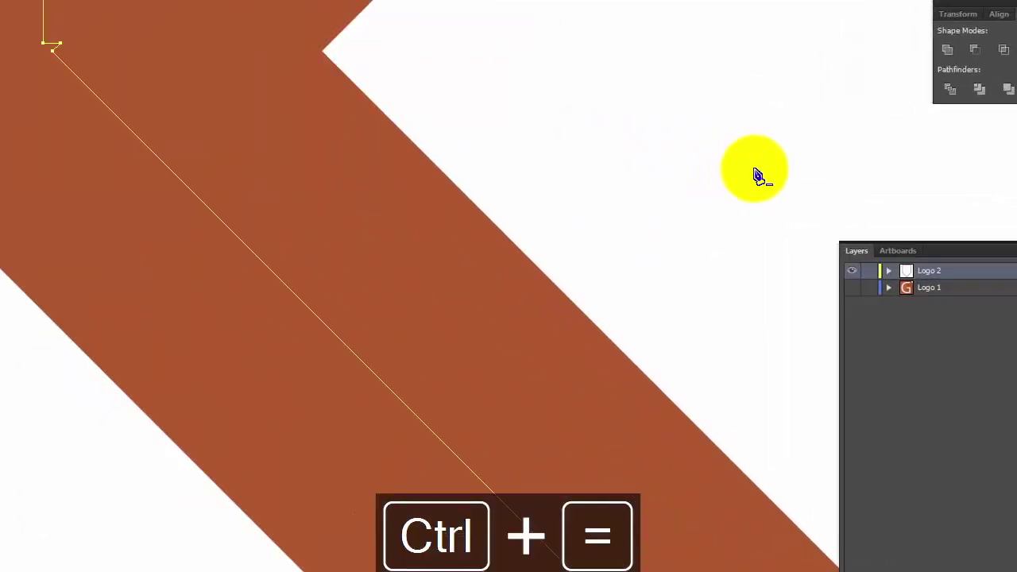
{"action": "left_click", "coordinate": [48, 44]}
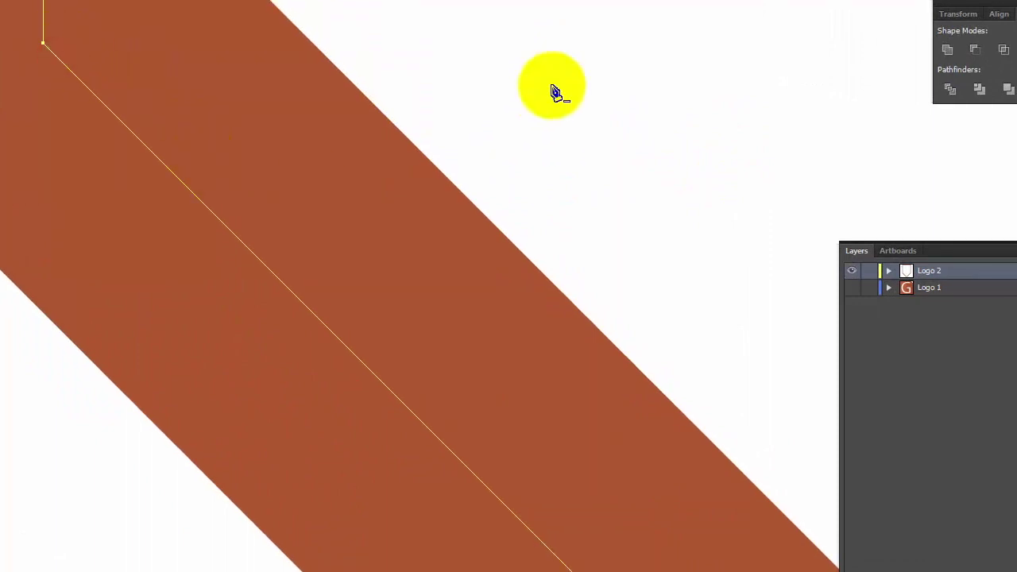
{"action": "key", "text": "ctrl+0"}
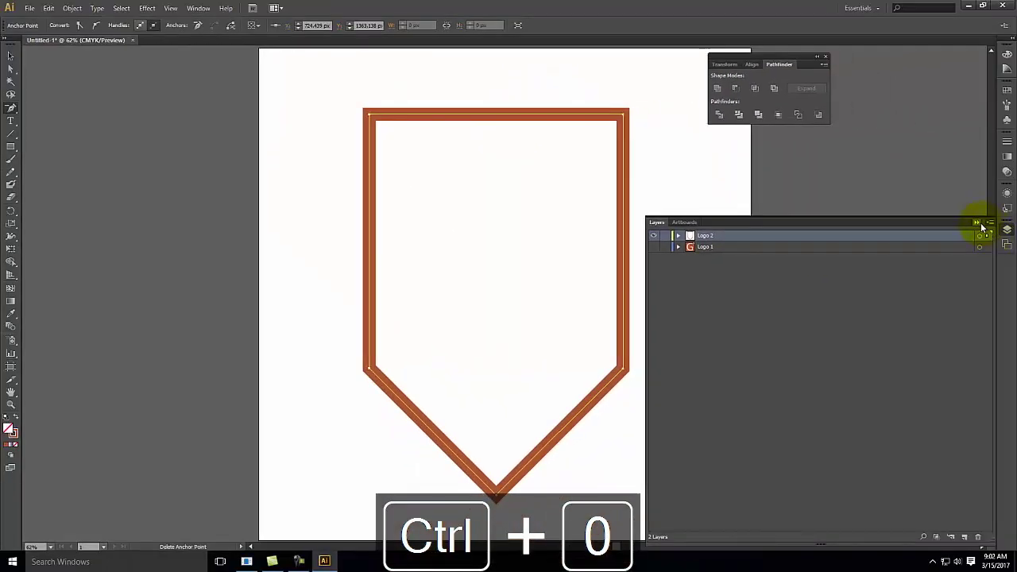
- Deselect the shield and draw a vertical line about 1160 px long from its bottom tip to the middle of its top edge
{"action": "left_click", "coordinate": [977, 223]}
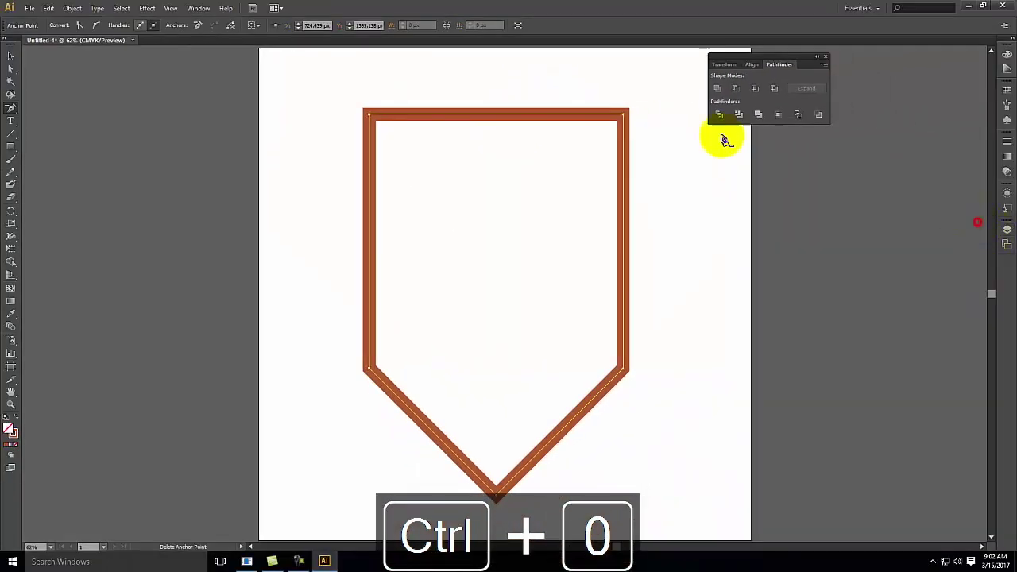
{"action": "left_click", "coordinate": [10, 56]}
{"action": "left_click", "coordinate": [262, 137]}
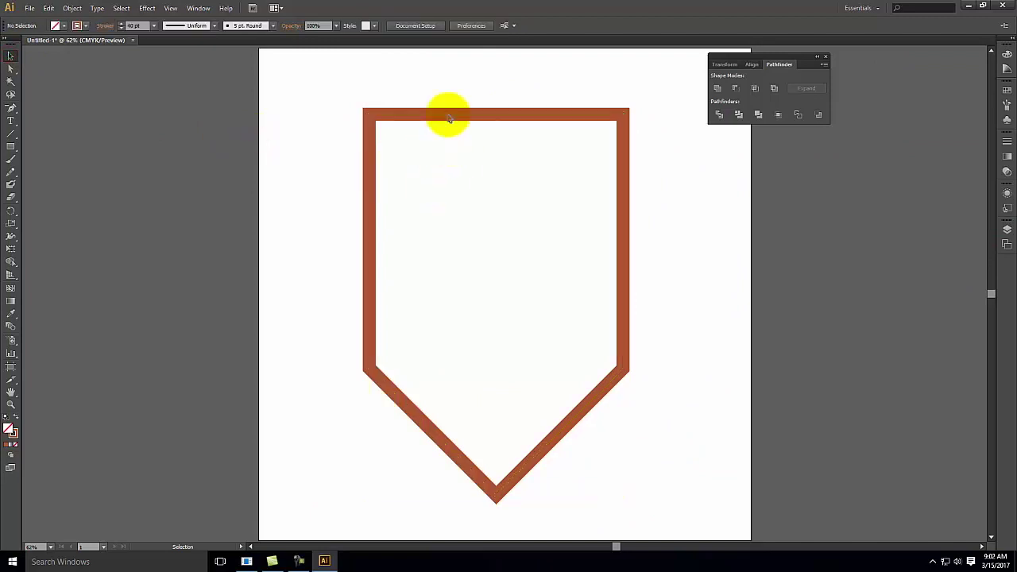
{"action": "left_click", "coordinate": [10, 133]}
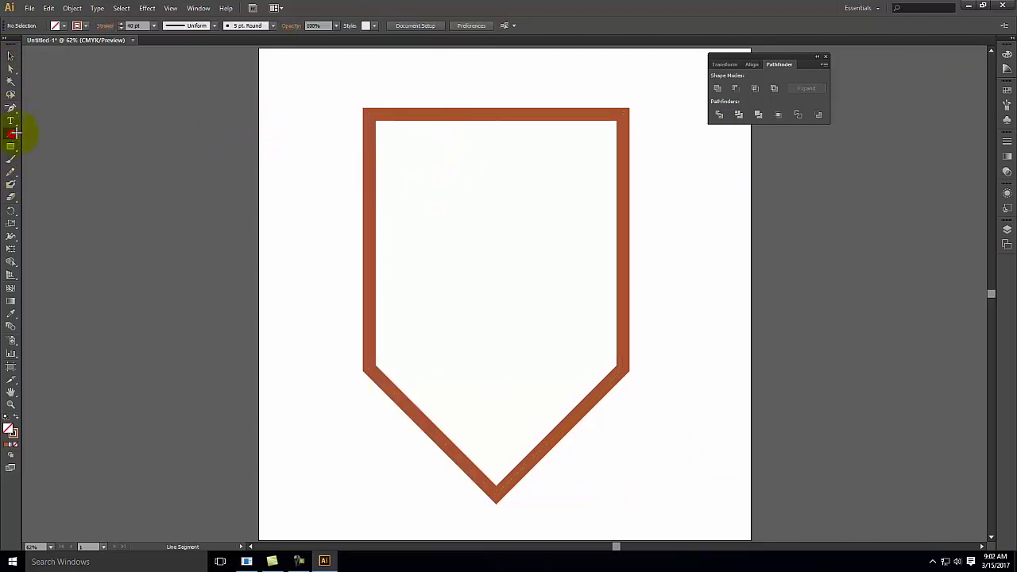
{"action": "left_click_drag", "start_coordinate": [496, 495], "coordinate": [495, 113]}
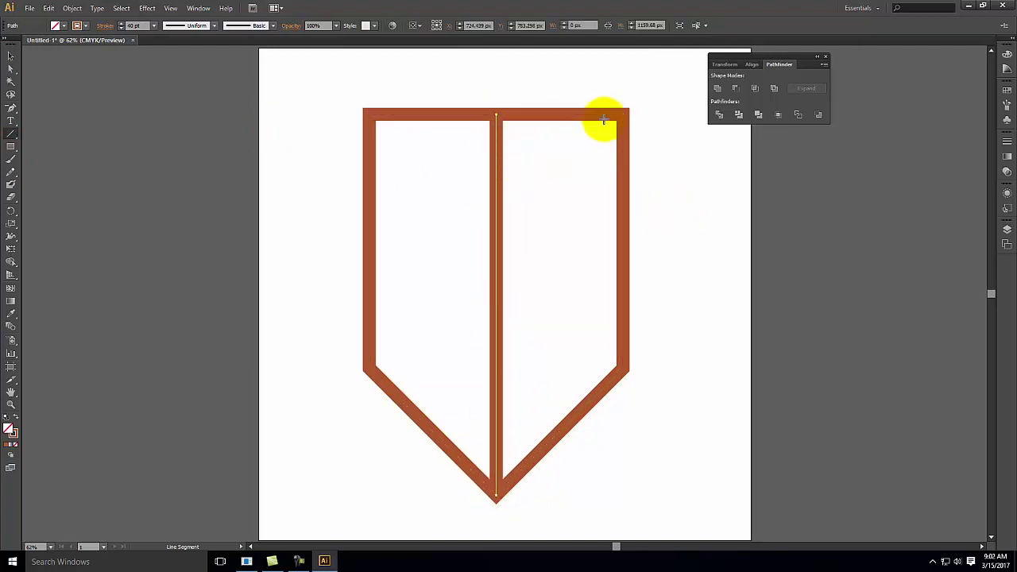
- Add a capital letter G as text outside the artboard and select the character for formatting
{"action": "left_click", "coordinate": [11, 121]}
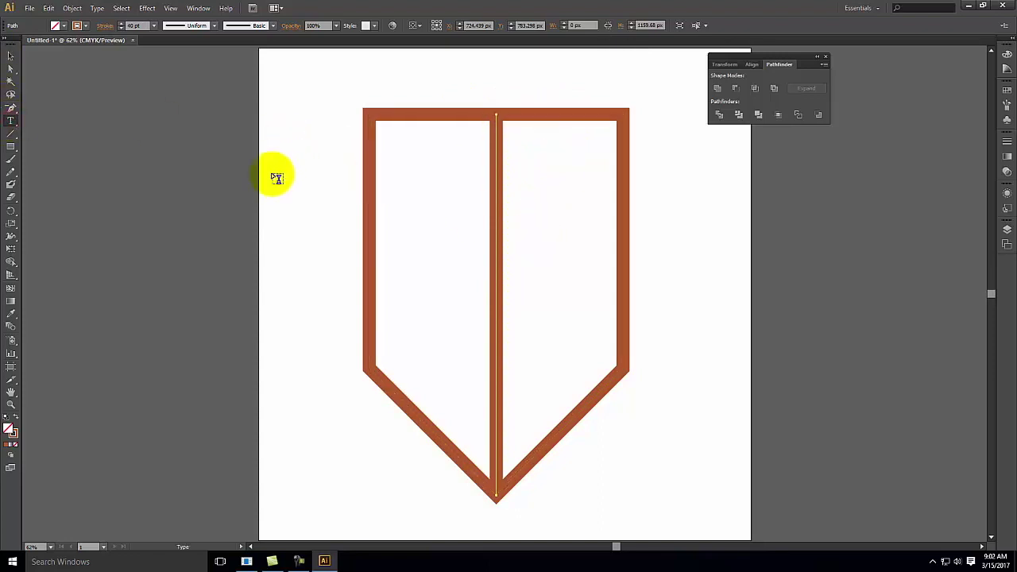
{"action": "left_click", "coordinate": [152, 182]}
{"action": "type", "text": "G"}
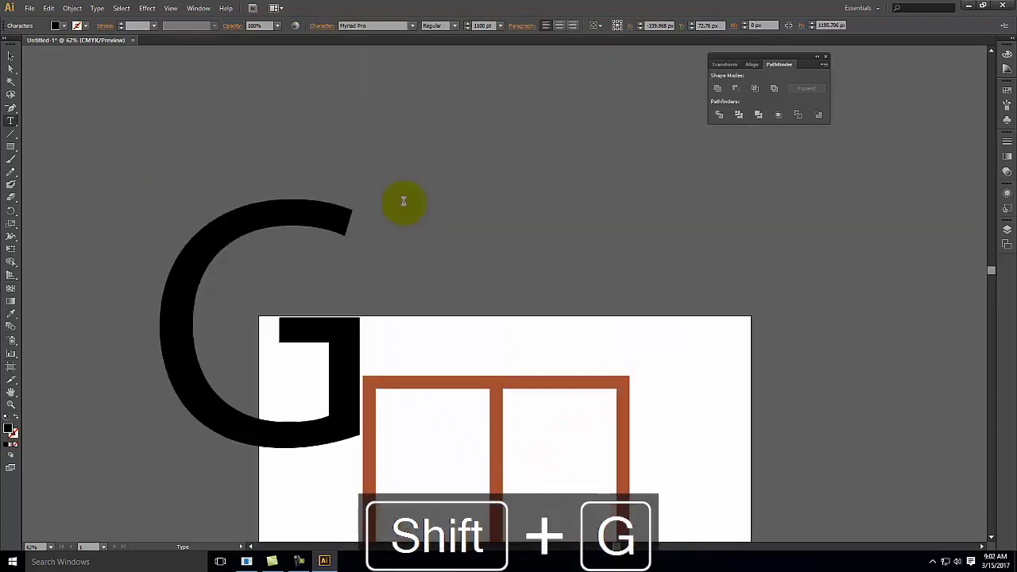
{"action": "left_click_drag", "start_coordinate": [406, 336], "coordinate": [109, 286]}
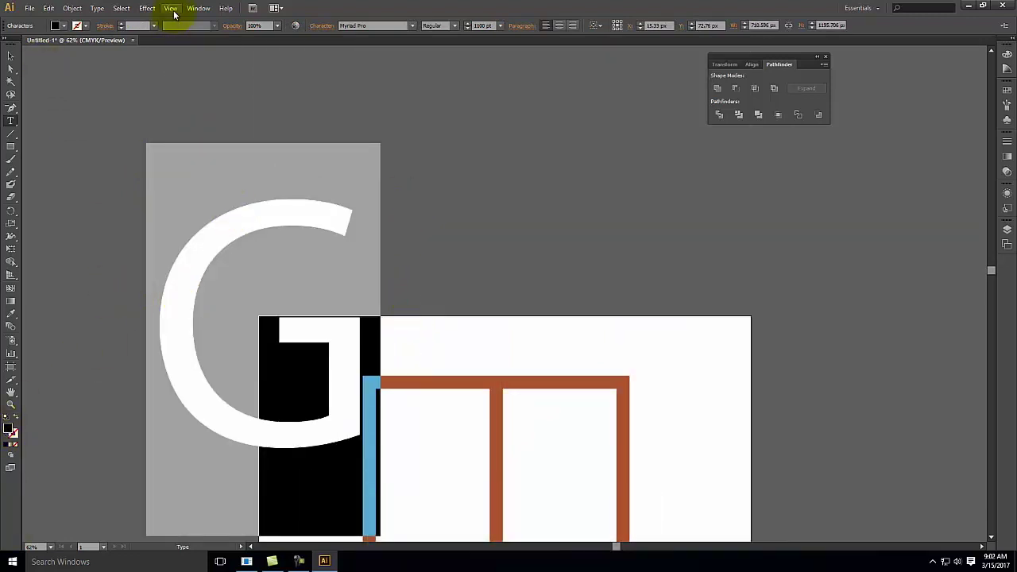
- Try the Onyx font on the letter G, and set its font to Perpetua
{"action": "left_click", "coordinate": [413, 26]}
{"action": "left_click", "coordinate": [379, 142]}
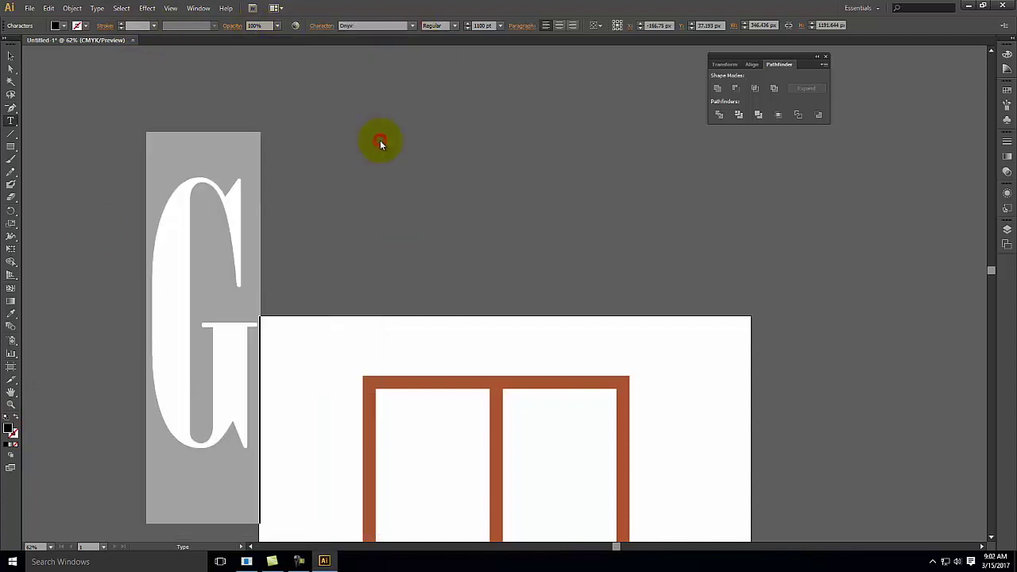
{"action": "scroll", "coordinate": [290, 122], "scroll_direction": "down", "scroll_amount": 4}
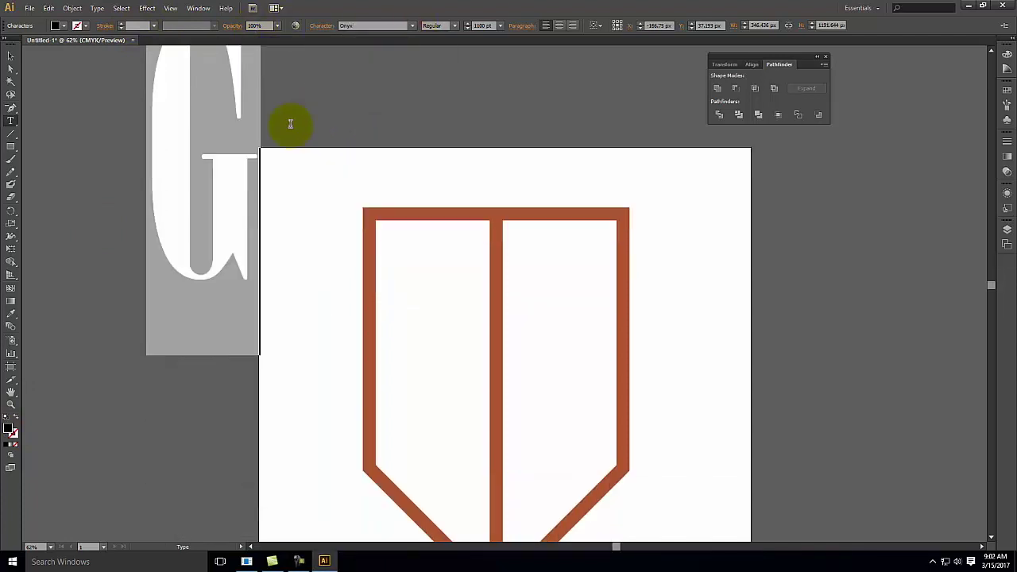
{"action": "left_click", "coordinate": [413, 25]}
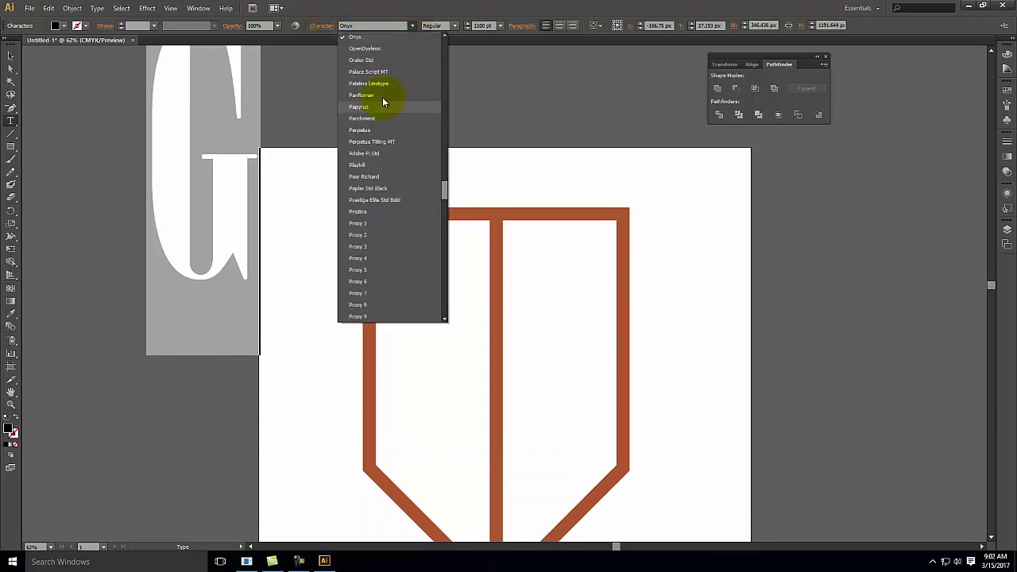
{"action": "left_click", "coordinate": [378, 129]}
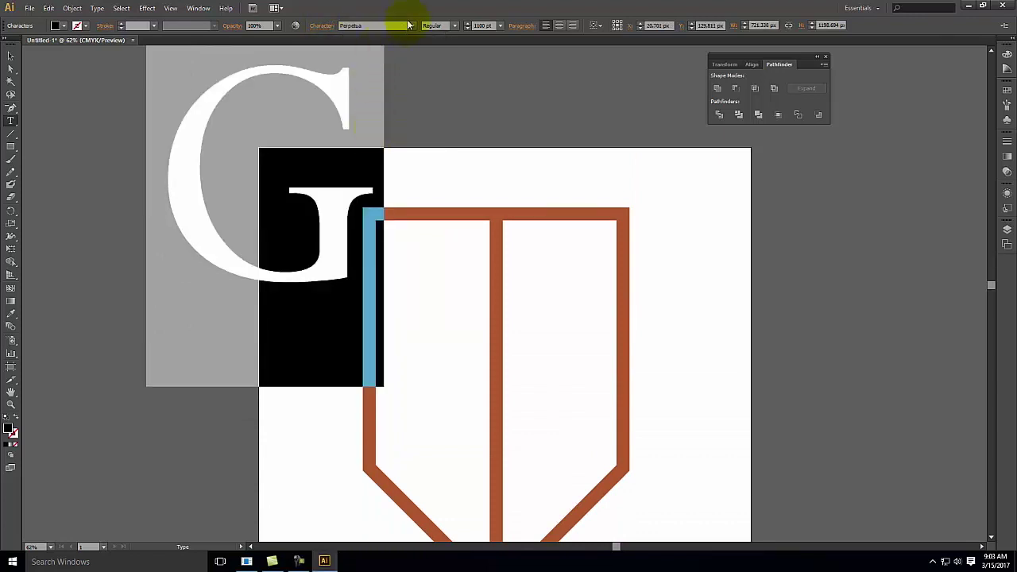
- Move the letter G inside the shield and nudge it horizontally until it sits centred on the vertical line
{"action": "left_click", "coordinate": [10, 56]}
{"action": "left_click_drag", "start_coordinate": [332, 224], "coordinate": [554, 416]}
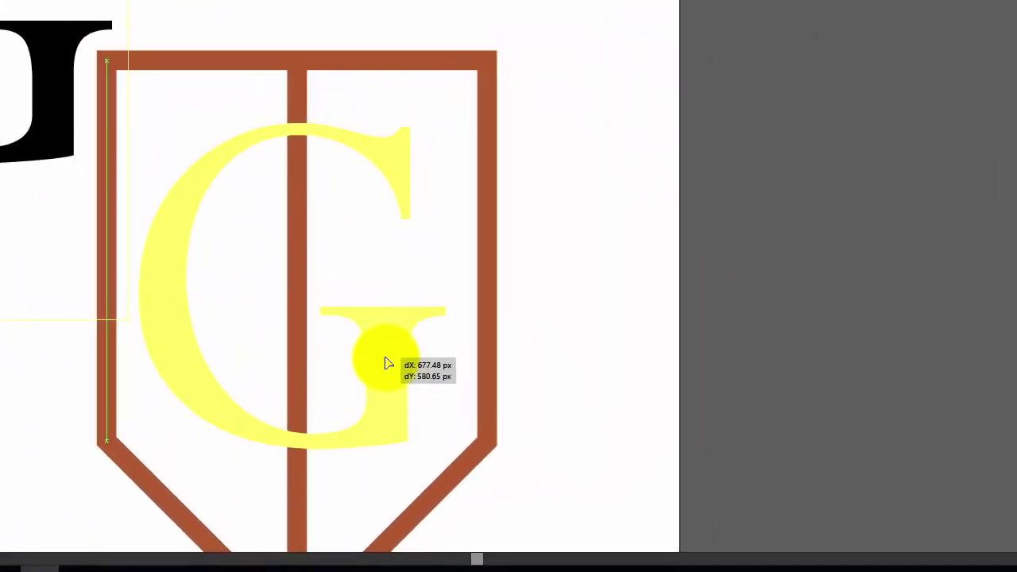
{"action": "left_click_drag", "start_coordinate": [387, 363], "coordinate": [383, 363]}
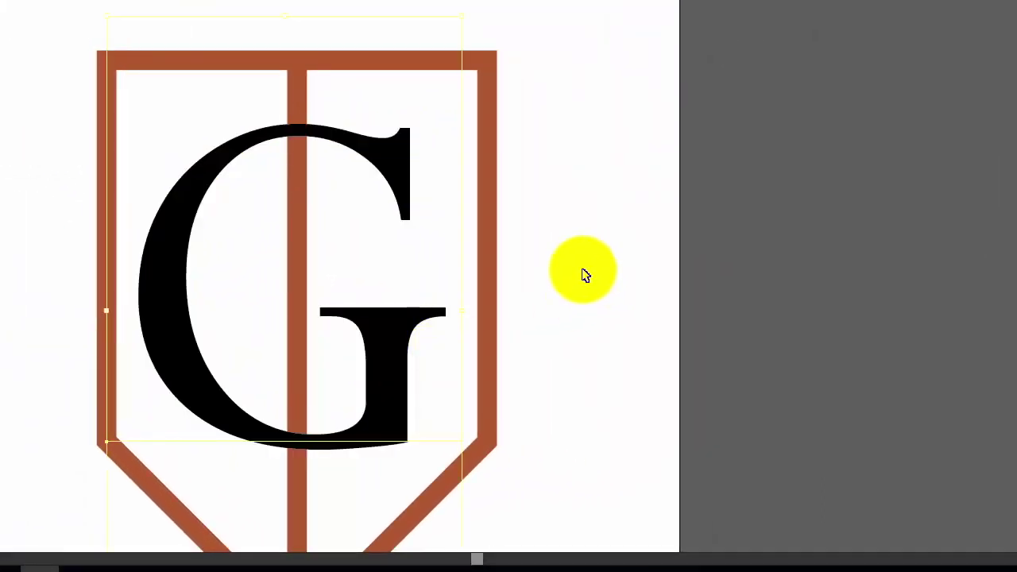
{"action": "key", "text": "Right"}
{"action": "key", "text": "Right"}
{"action": "key", "text": "Right"}
{"action": "key", "text": "Right"}
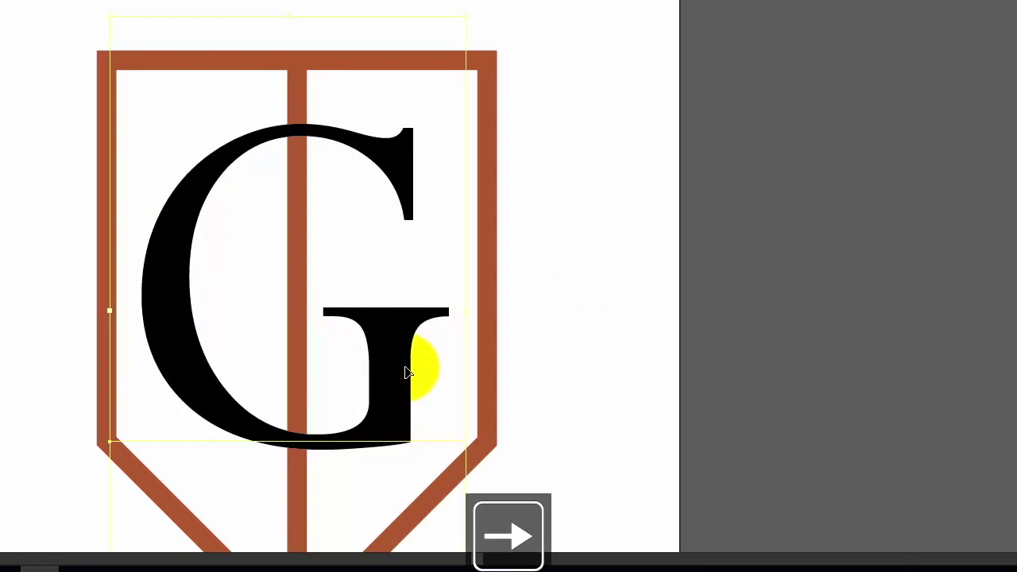
{"action": "key", "text": "Left"}
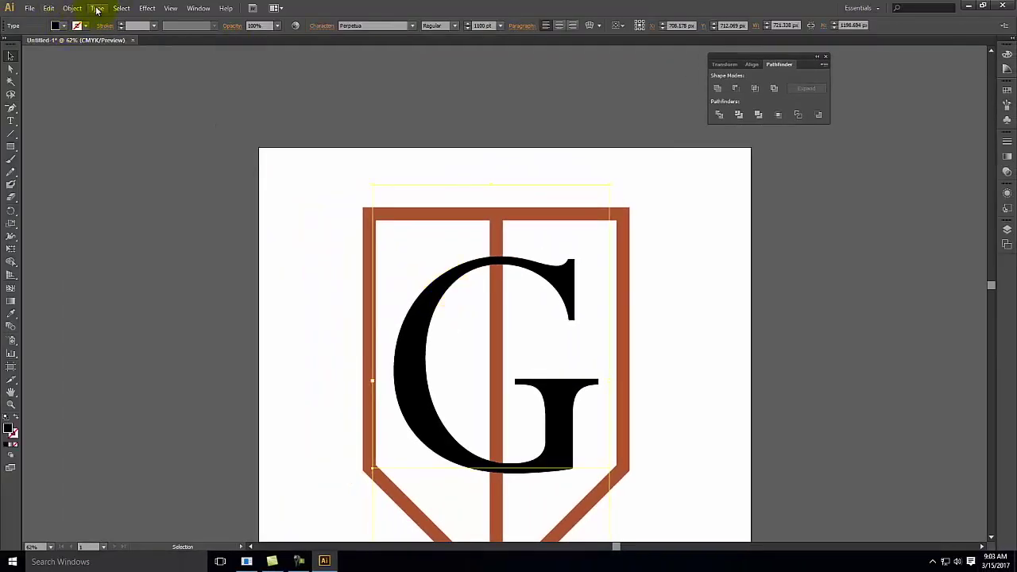
- Convert the letter G from live text to outlines
{"action": "left_click", "coordinate": [71, 8]}
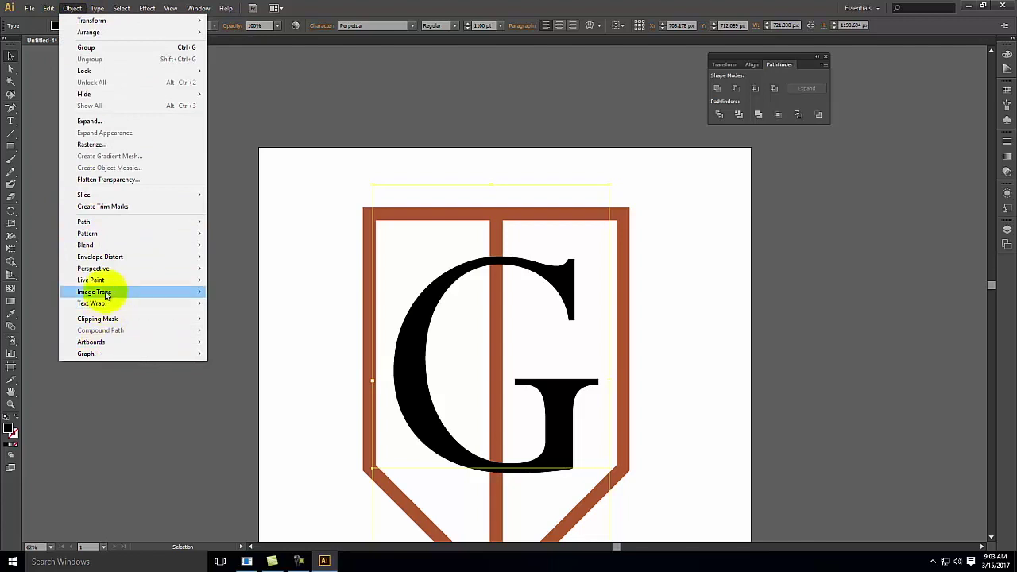
{"action": "mouse_move", "coordinate": [98, 13]}
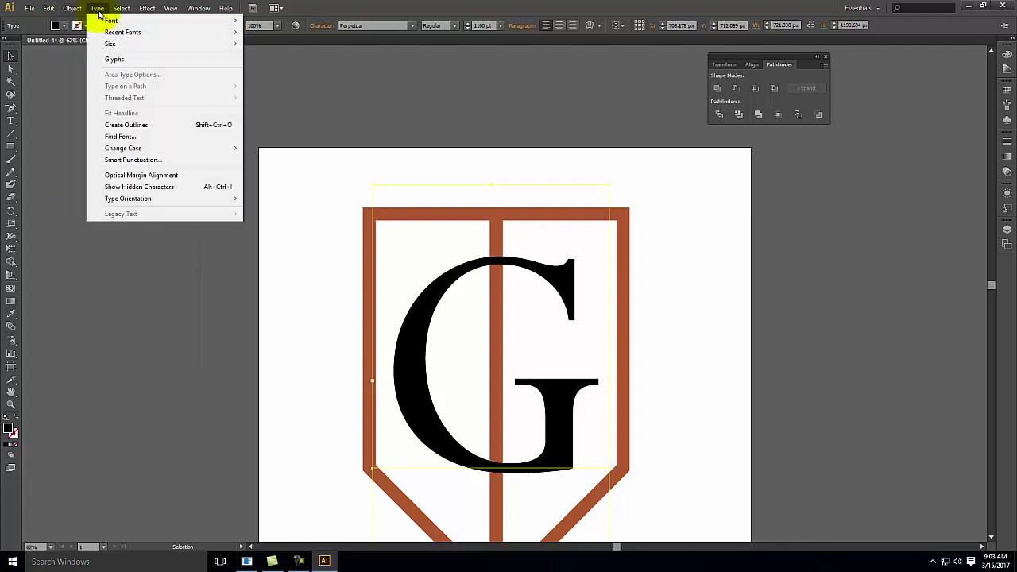
{"action": "left_click", "coordinate": [136, 125]}
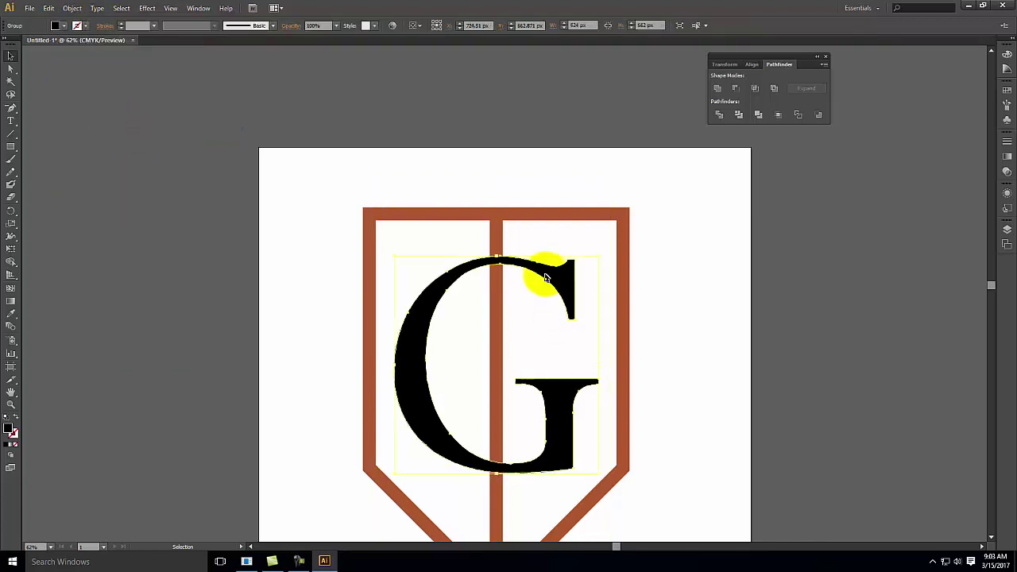
- Swap the letter G's black fill to its stroke and set the stroke weight to 12 pt
{"action": "left_click", "coordinate": [17, 444]}
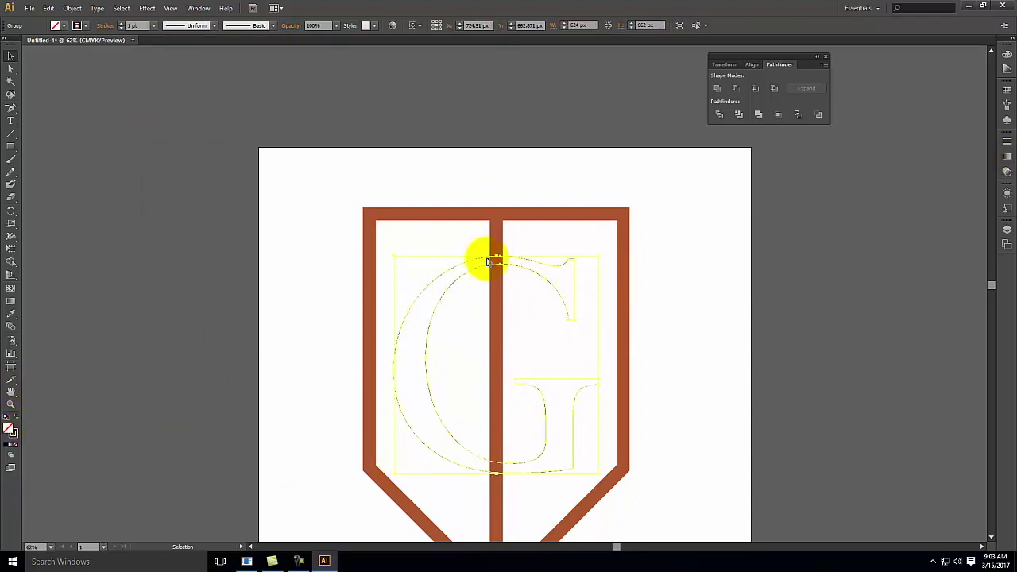
{"action": "left_click", "coordinate": [1006, 141]}
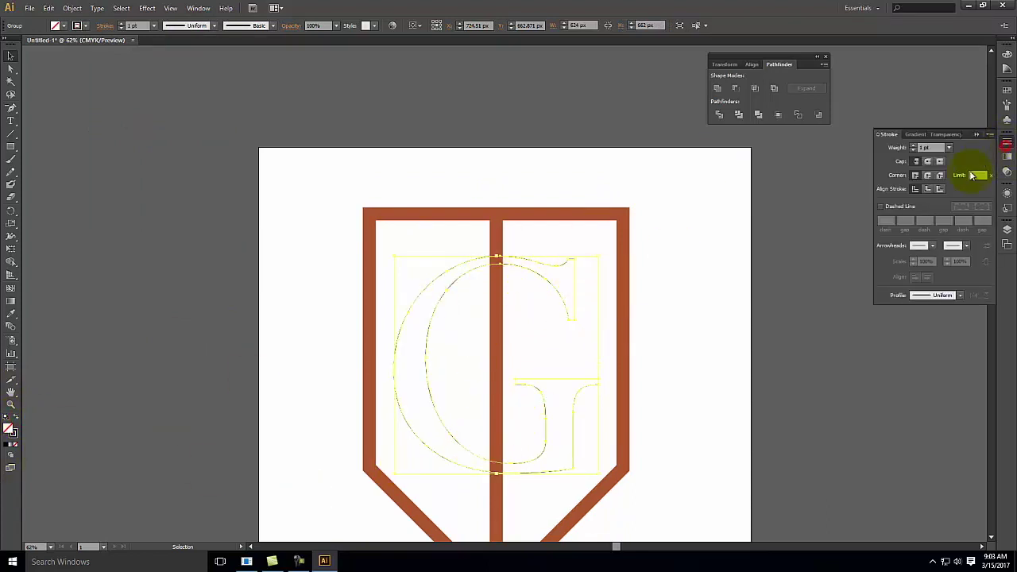
{"action": "type", "text": "12"}
{"action": "key", "text": "Return"}
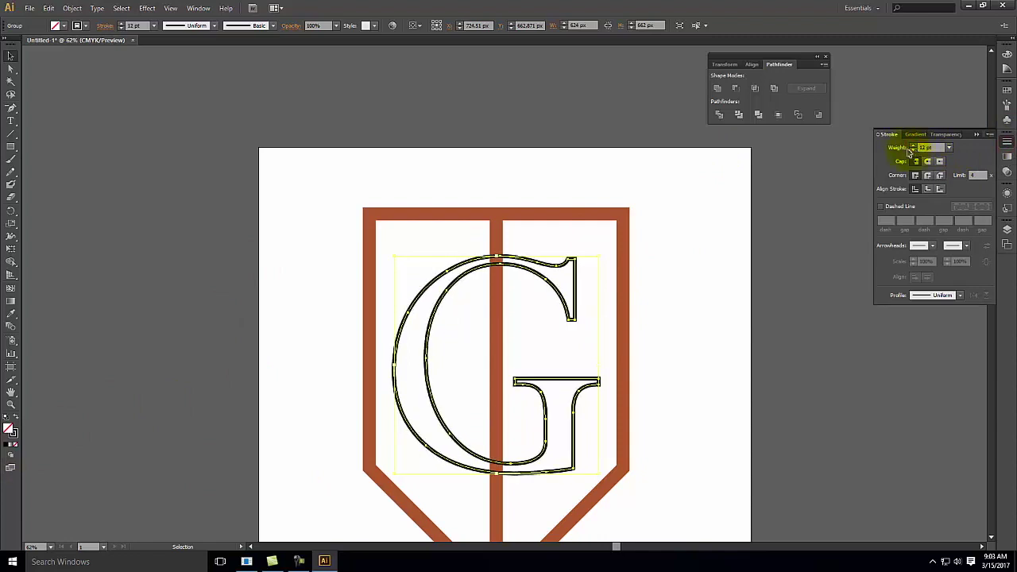
{"action": "scroll", "coordinate": [427, 119], "scroll_direction": "down", "scroll_amount": 3}
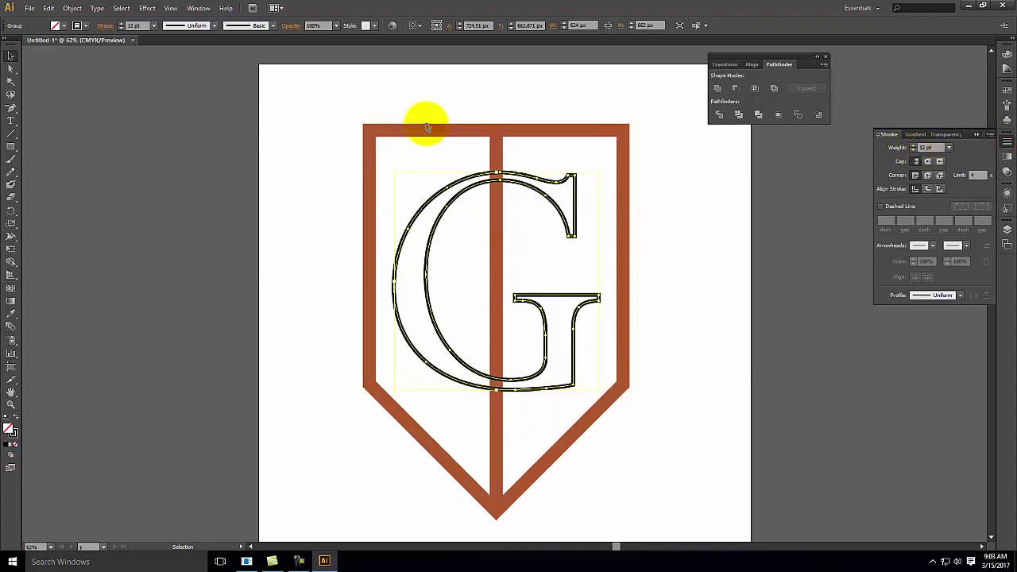
{"action": "left_click", "coordinate": [532, 66]}
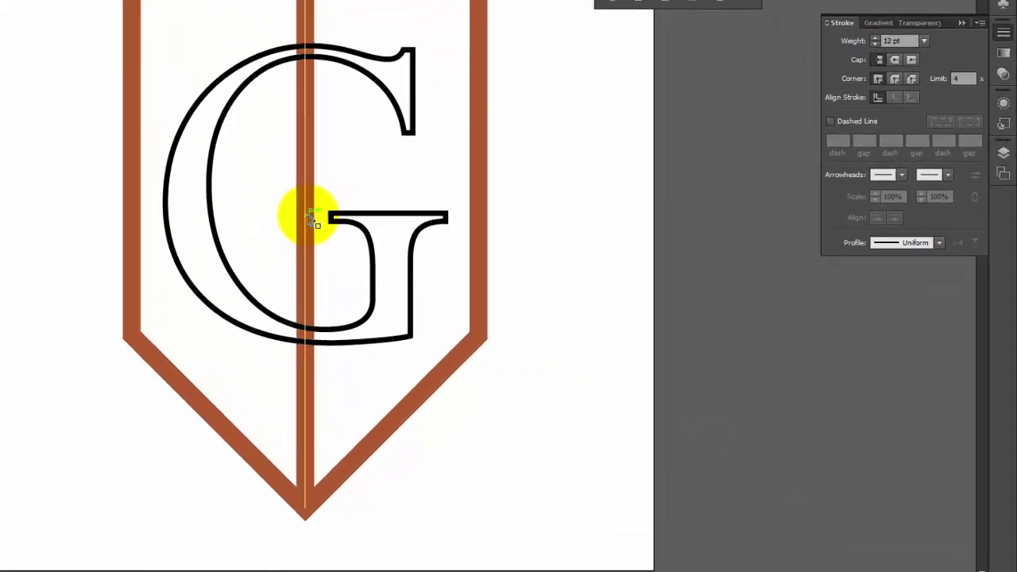
- Set the stroke weight of the vertical line in the middle of the shield to 10 pt
{"action": "left_click", "coordinate": [310, 216]}
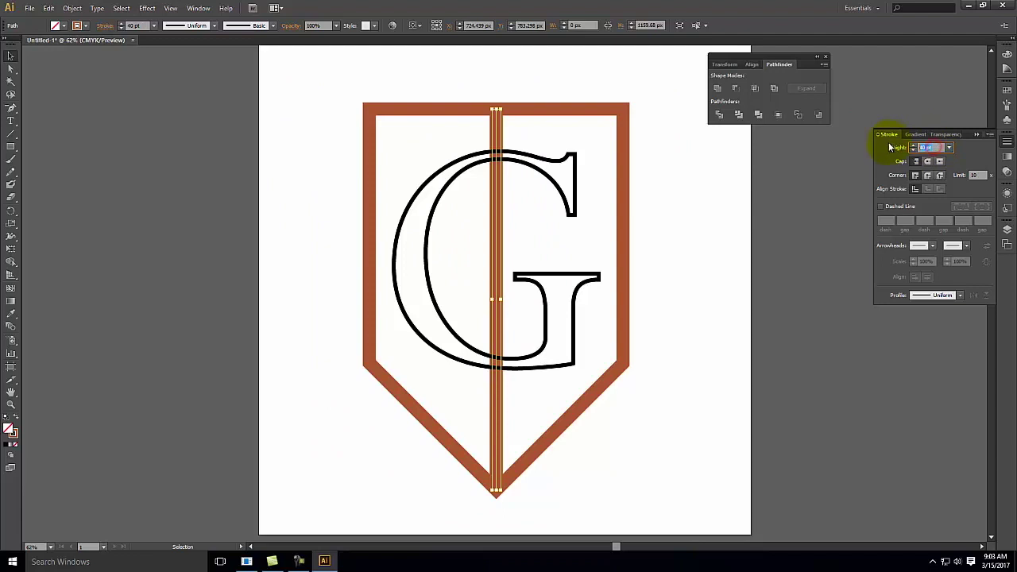
{"action": "type", "text": "10"}
{"action": "key", "text": "Return"}
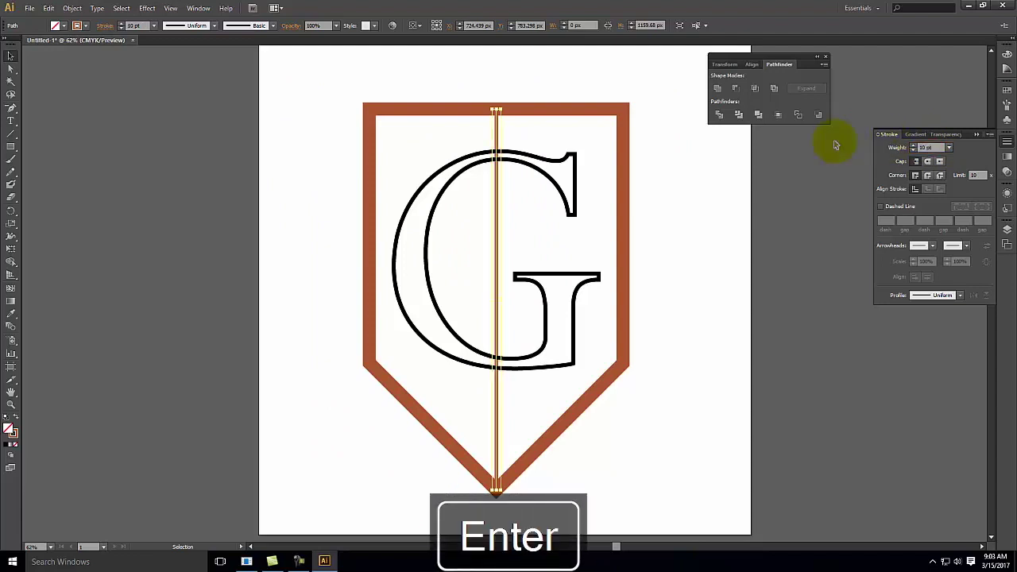
{"action": "left_click", "coordinate": [507, 202]}
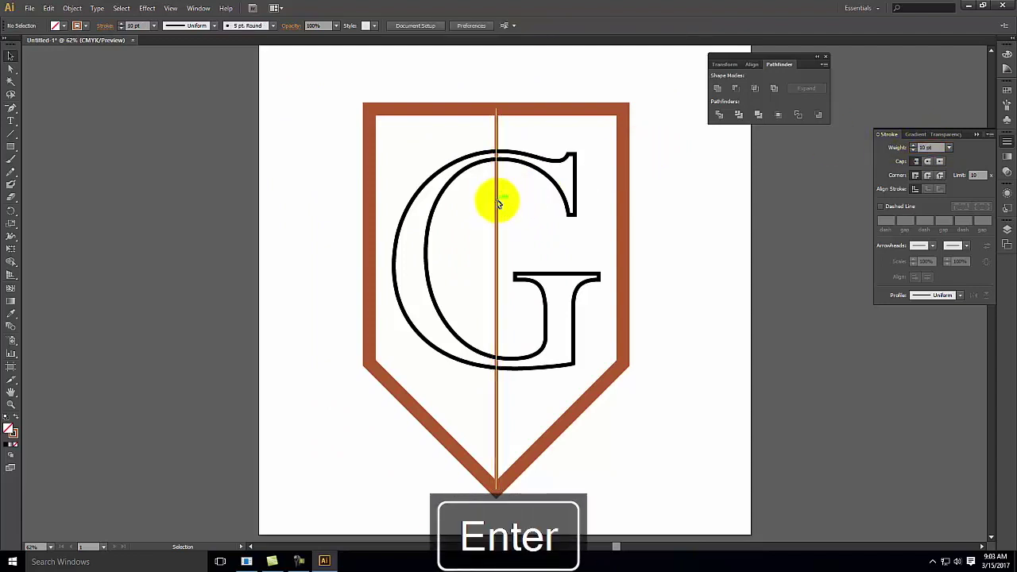
{"action": "left_click", "coordinate": [498, 201]}
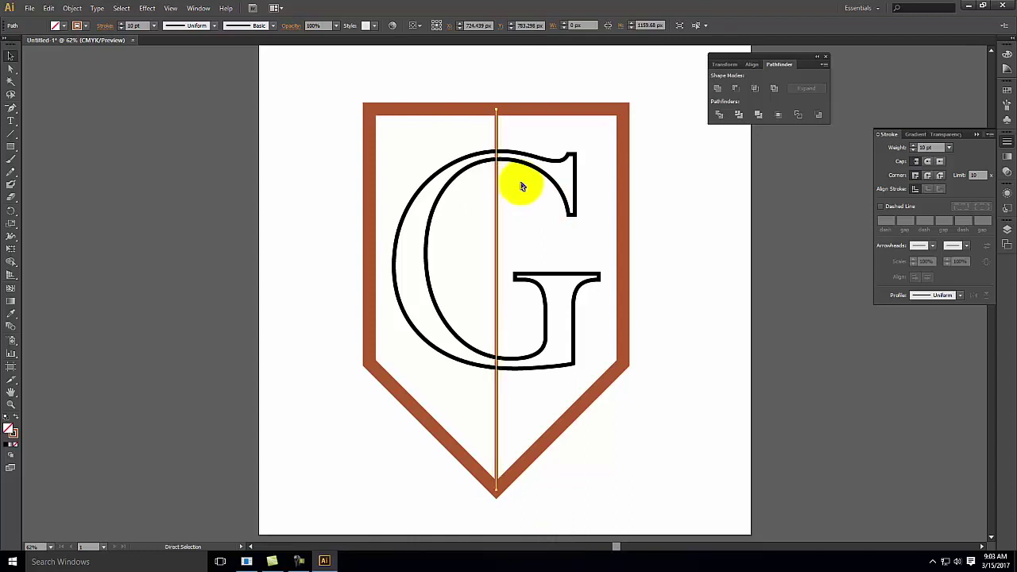
- Draw a rectangle about 26 px wide and 1153 px tall along the vertical line and unite it with the G outline
{"action": "left_click", "coordinate": [13, 145]}
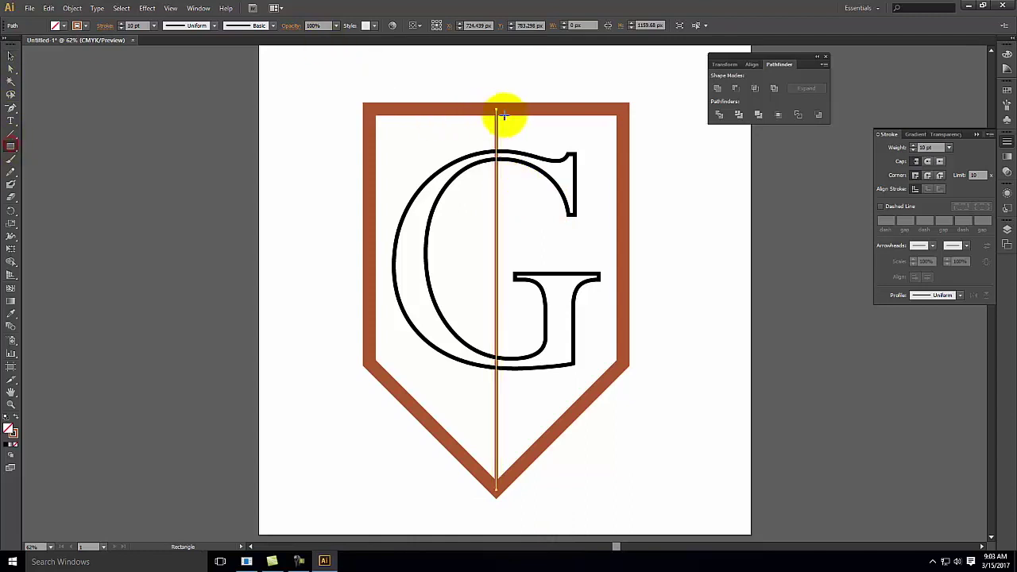
{"action": "left_click_drag", "start_coordinate": [496, 106], "coordinate": [501, 487]}
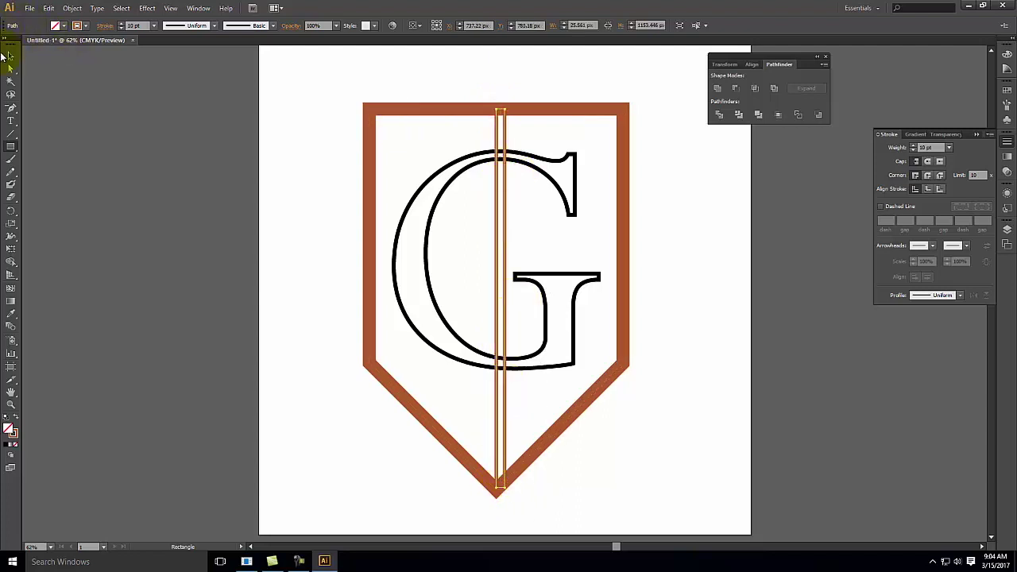
{"action": "left_click", "coordinate": [9, 56]}
{"action": "left_click", "coordinate": [558, 165], "text": "shift"}
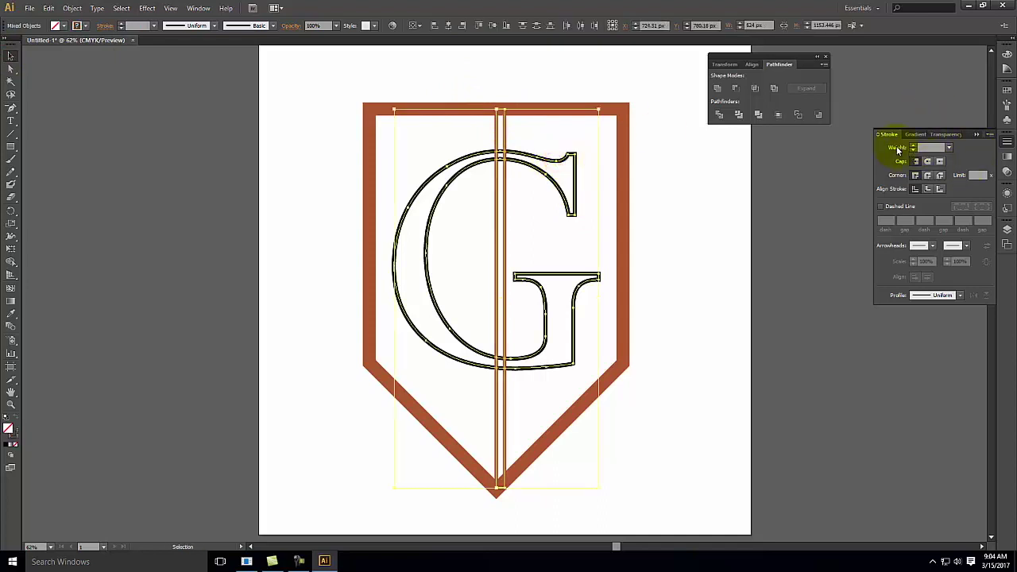
{"action": "left_click", "coordinate": [716, 89]}
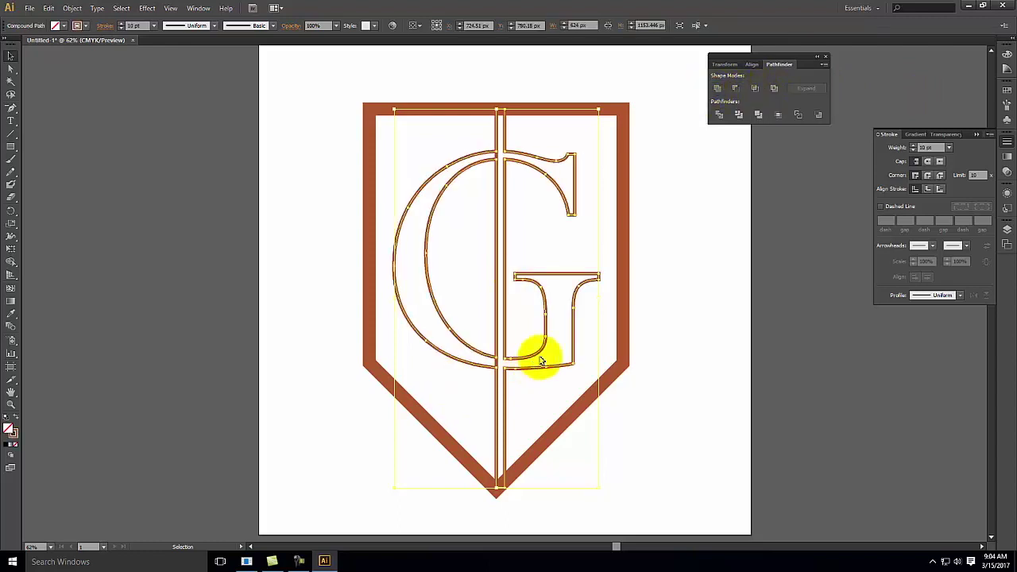
{"action": "left_click", "coordinate": [704, 411]}
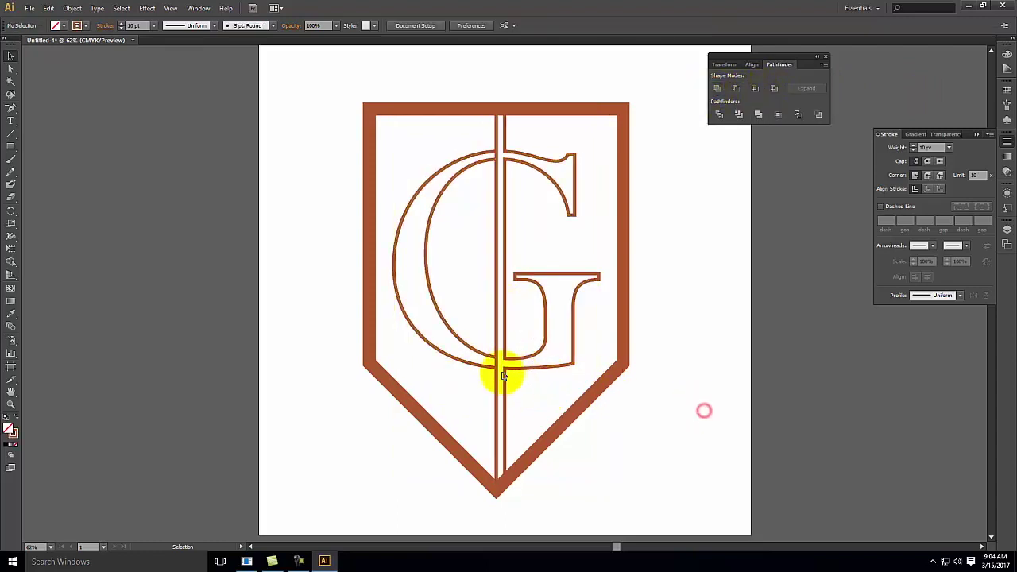
- Delete the original vertical line and shift the united G shape left until its bar is centred in the shield
{"action": "left_click", "coordinate": [496, 367]}
{"action": "key", "text": "Delete"}
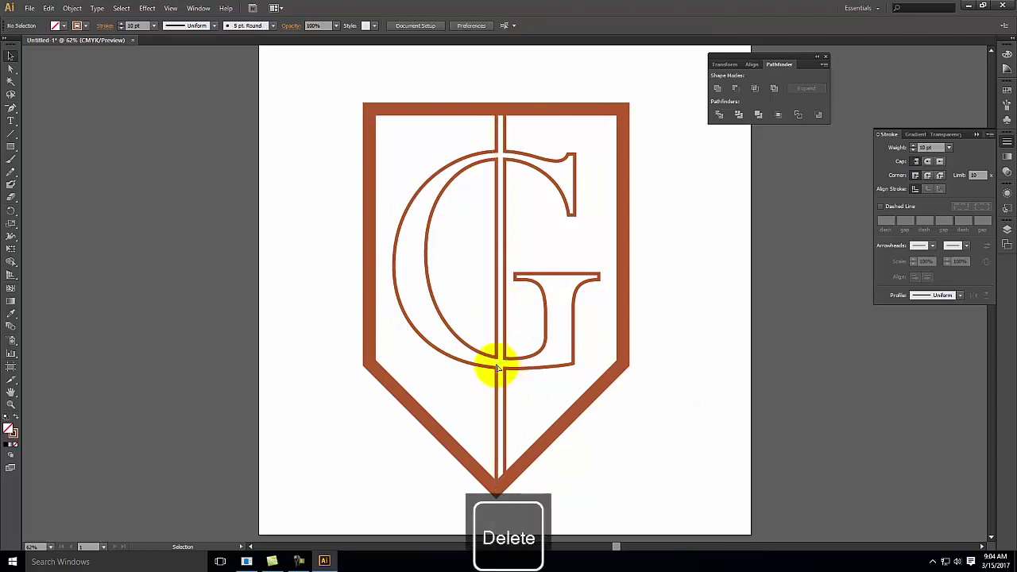
{"action": "left_click_drag", "start_coordinate": [545, 328], "coordinate": [541, 328]}
{"action": "key", "text": "Left"}
{"action": "key", "text": "Left"}
{"action": "key", "text": "Left"}
{"action": "key", "text": "Left"}
{"action": "key", "text": "Left"}
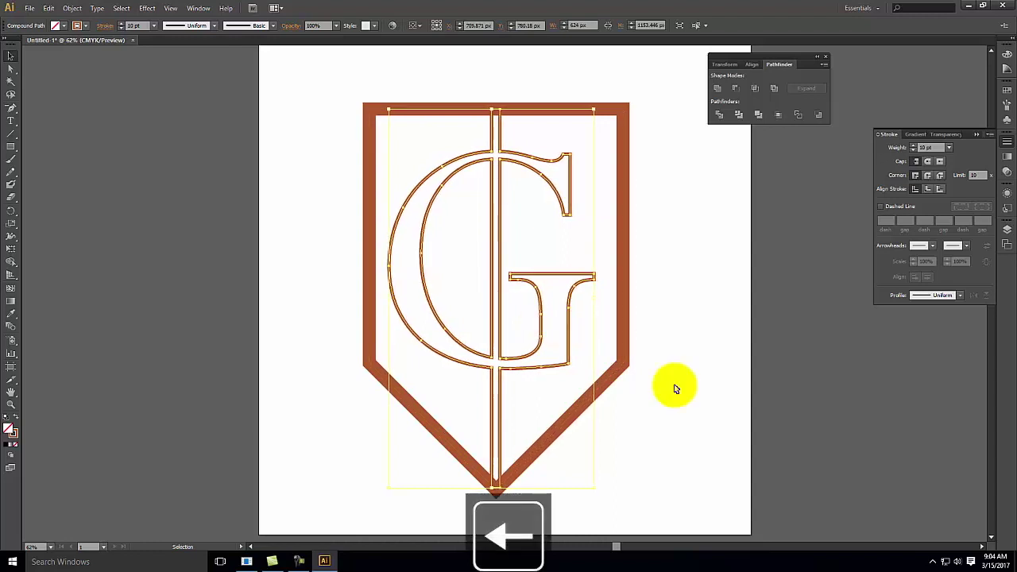
{"action": "left_click", "coordinate": [673, 386]}
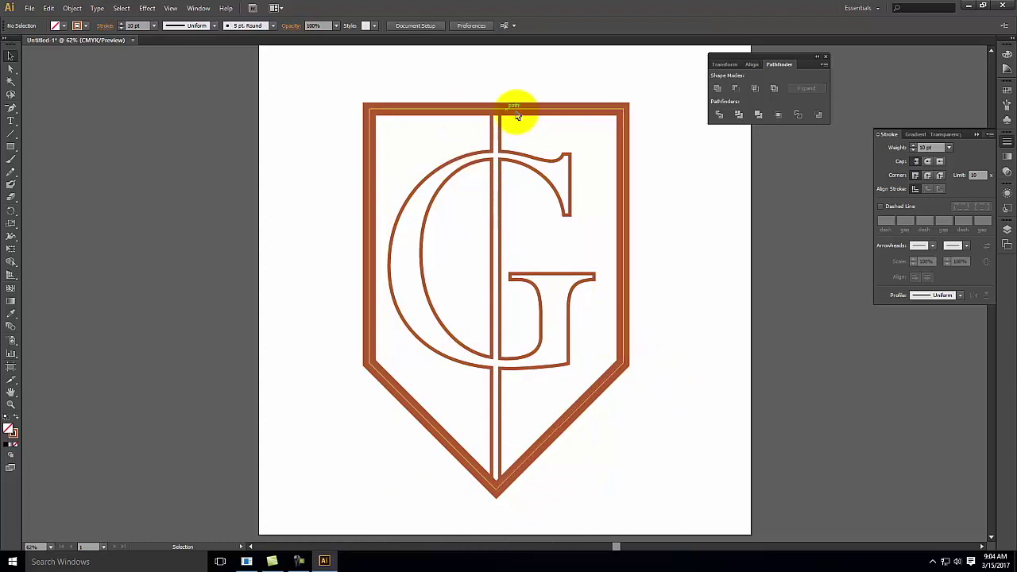
- Swap the shield outline's brown stroke to its fill so the shield is solid without a stroke
{"action": "left_click", "coordinate": [569, 415]}
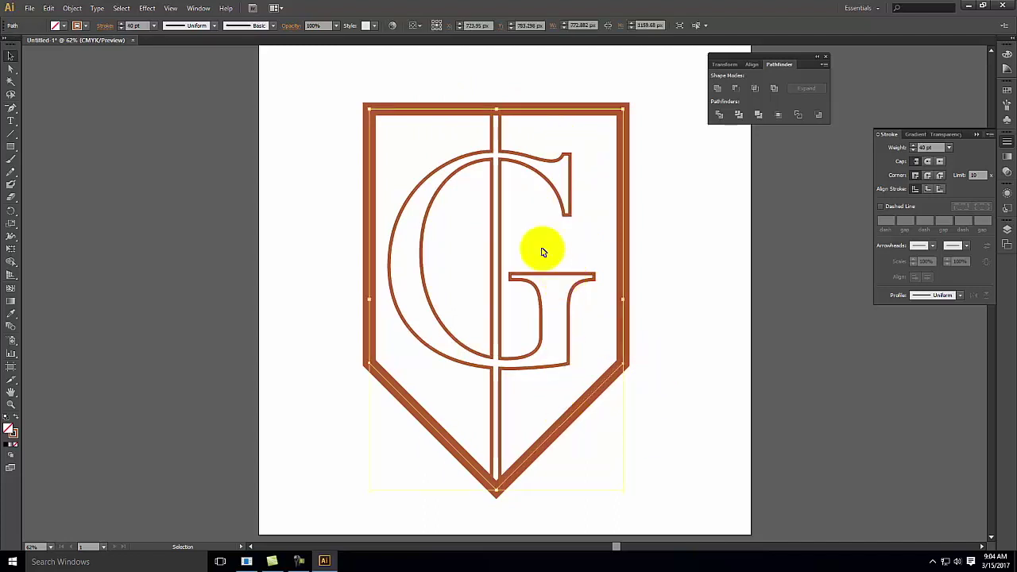
{"action": "left_click", "coordinate": [16, 418]}
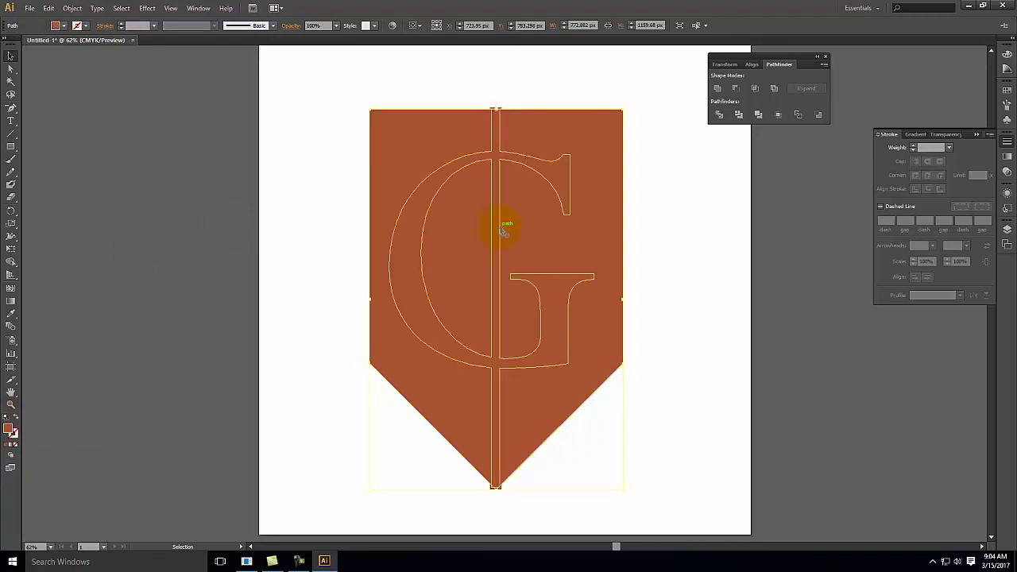
{"action": "left_click", "coordinate": [634, 106]}
- Subtract the united G and bar from the solid shield with the Minus Front pathfinder operation
{"action": "left_click_drag", "start_coordinate": [314, 92], "coordinate": [694, 504]}
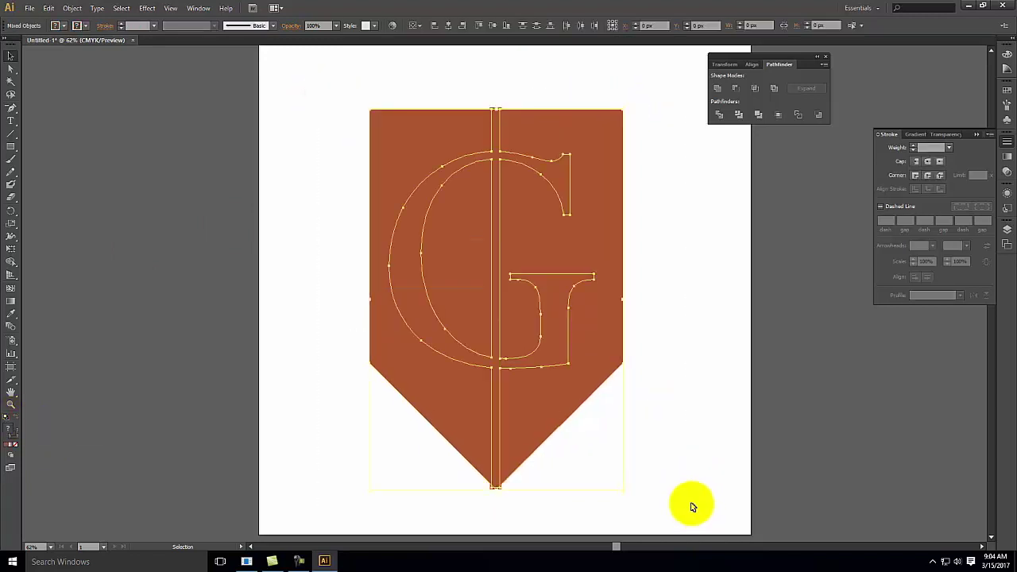
{"action": "left_click", "coordinate": [735, 89]}
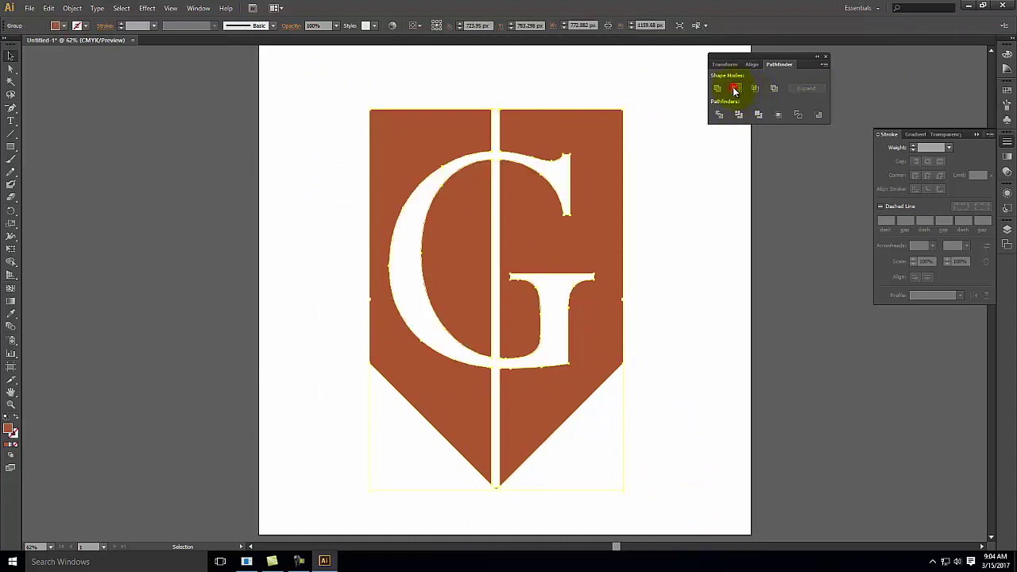
{"action": "left_click", "coordinate": [669, 258]}
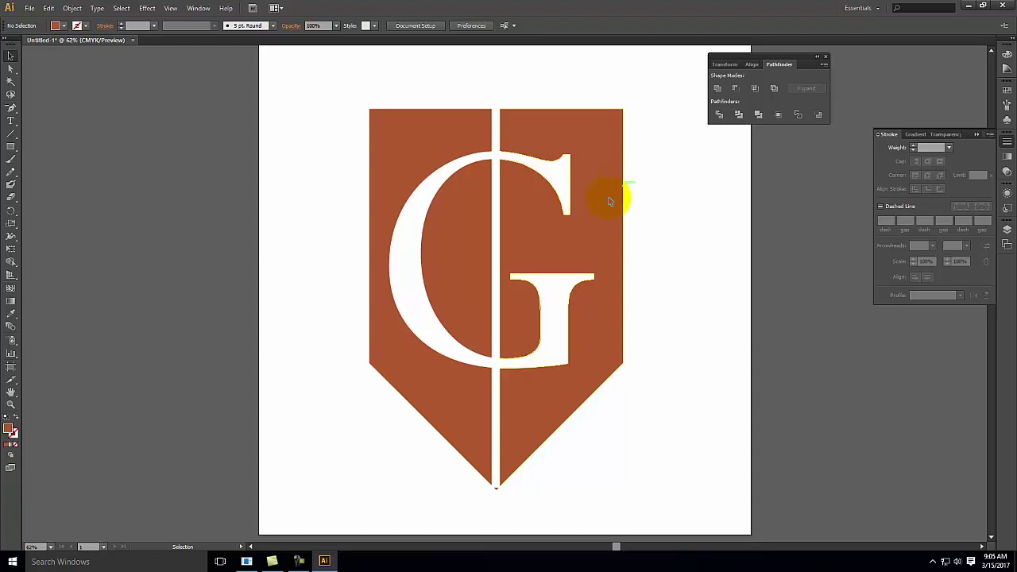
{"action": "left_click", "coordinate": [1005, 104]}
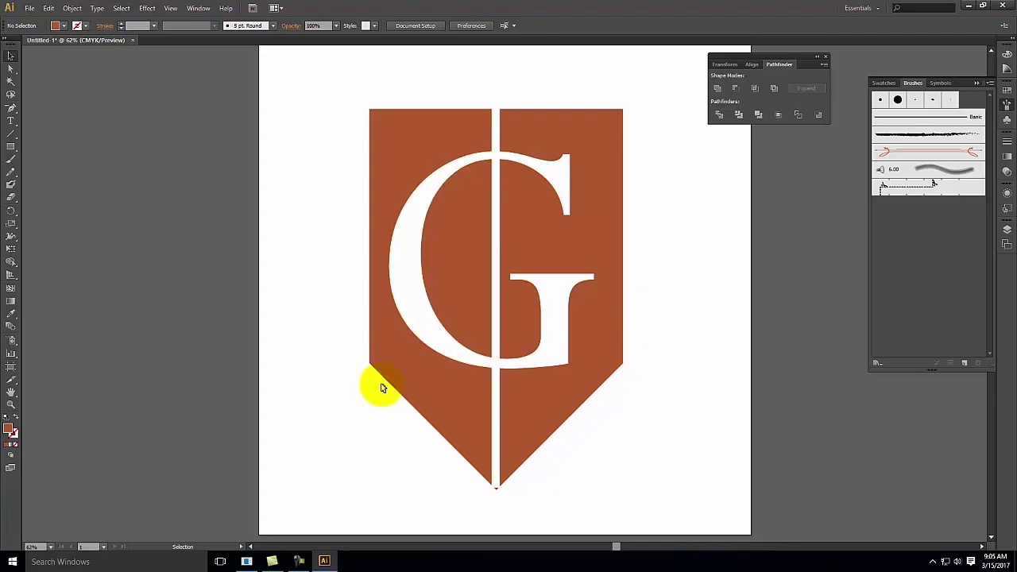
{"action": "left_click", "coordinate": [299, 562]}
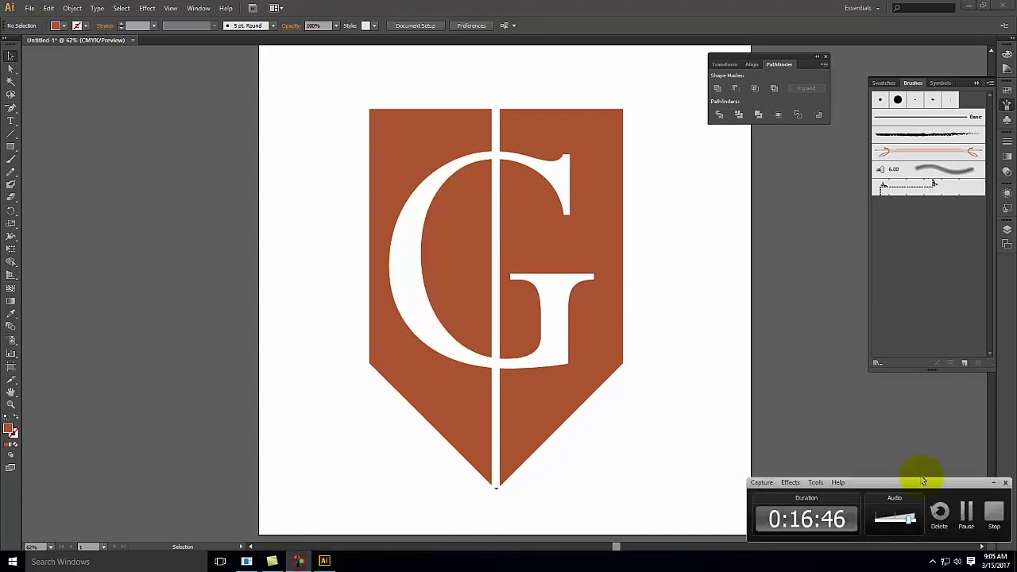